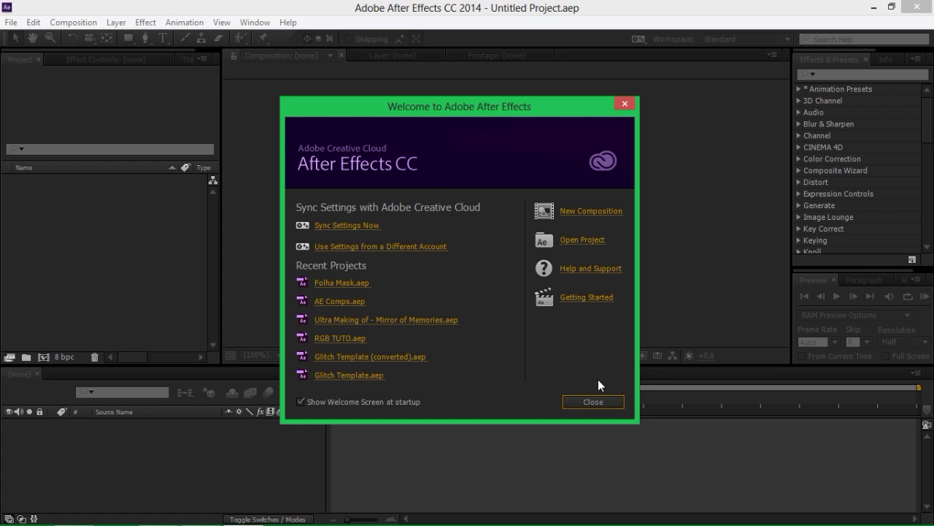
# Dismiss the welcome screen and import the videos Into The Labyrinth [no effects] and The.Labyrinth.1080p as footage.
pyautogui.click(594, 404)
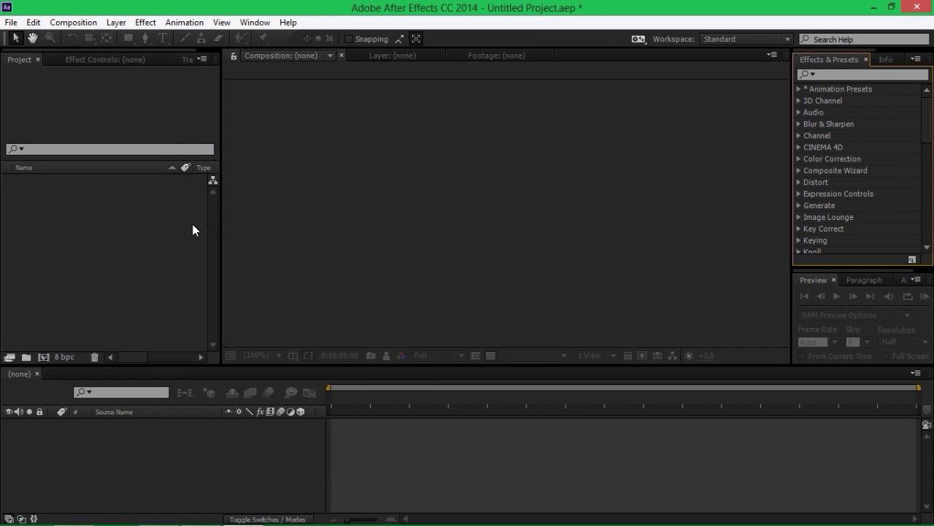
pyautogui.doubleClick(150, 229)
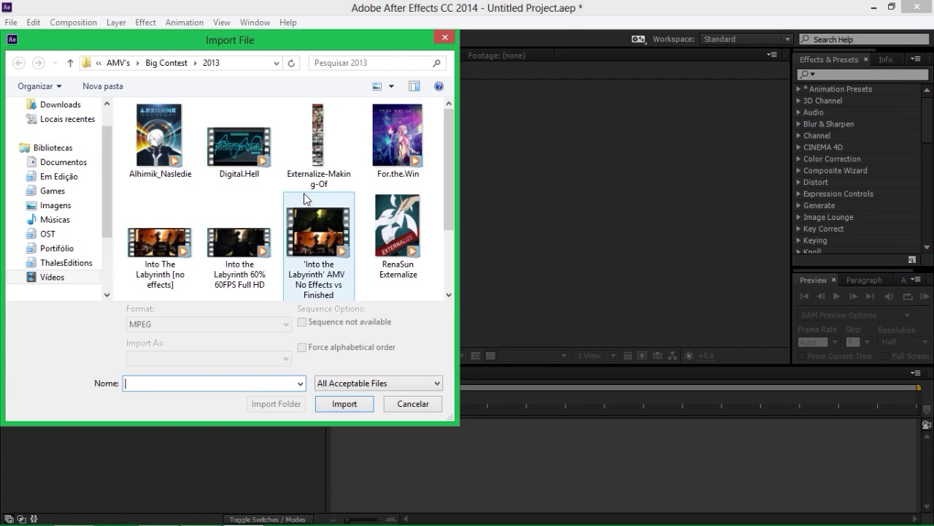
pyautogui.click(245, 243)
pyautogui.keyDown('ctrl'); pyautogui.click(159, 241); pyautogui.keyUp('ctrl')
pyautogui.scroll(-1, 394, 234)
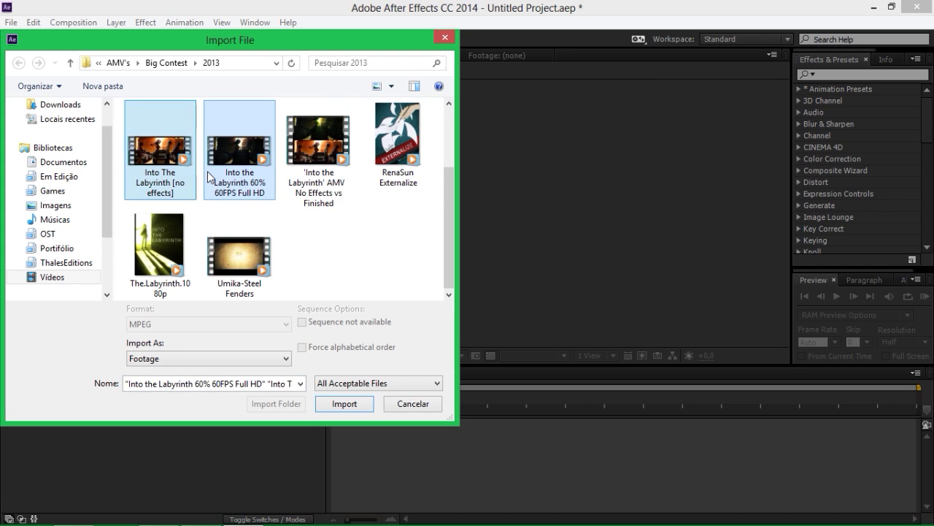
pyautogui.click(160, 248)
pyautogui.keyDown('ctrl'); pyautogui.click(159, 153); pyautogui.keyUp('ctrl')
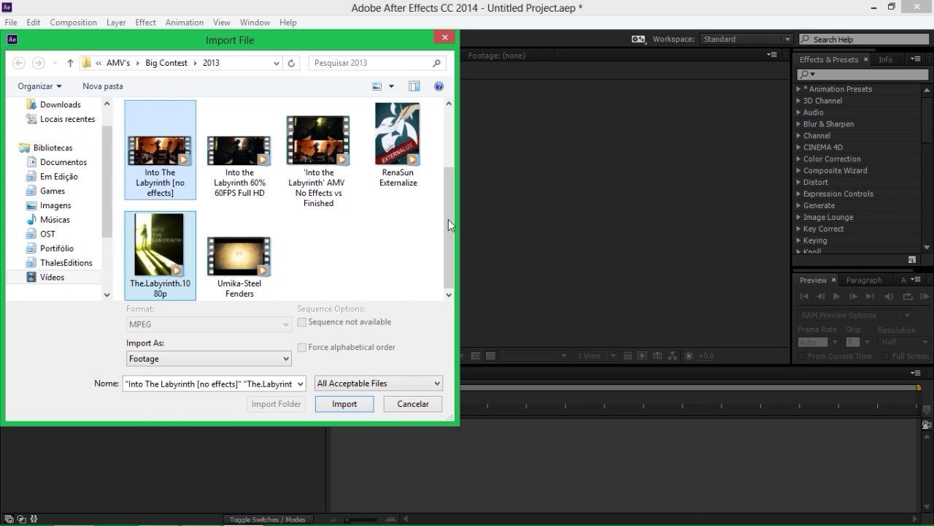
pyautogui.click(358, 402)
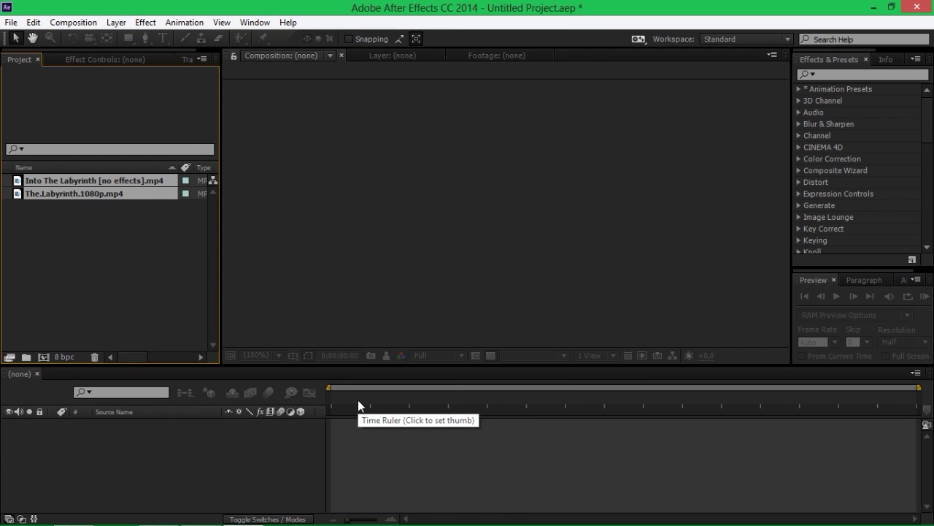
pyautogui.click(98, 273)
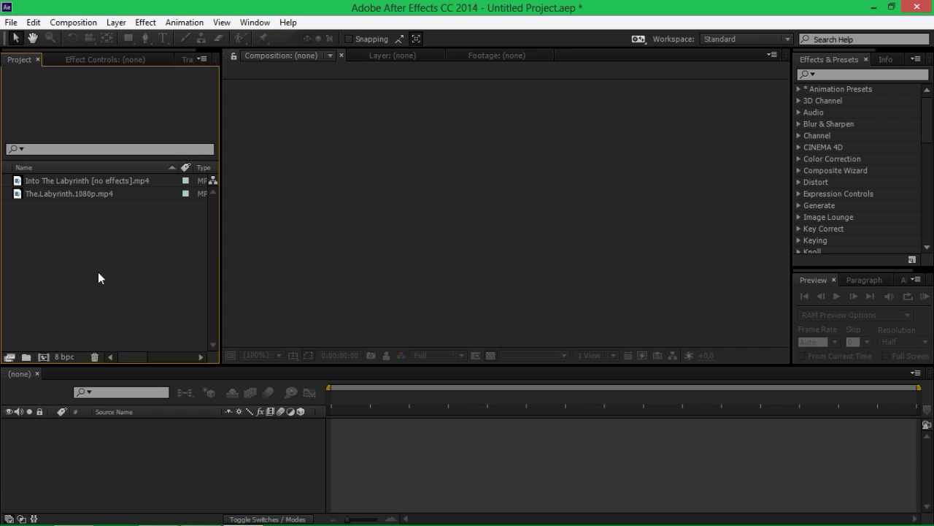
# Create a composition named SPIN with the height set to 790 px, keeping the other default settings.
pyautogui.click(109, 181)
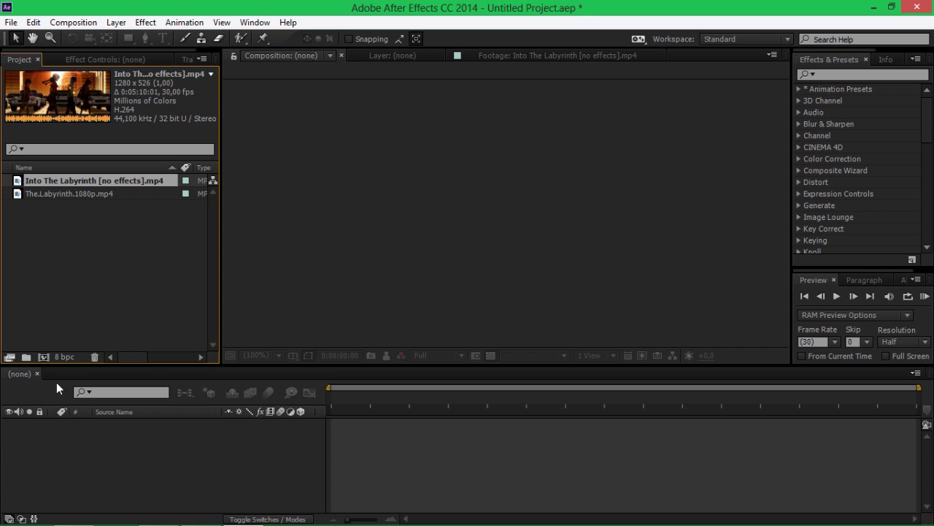
pyautogui.click(44, 357)
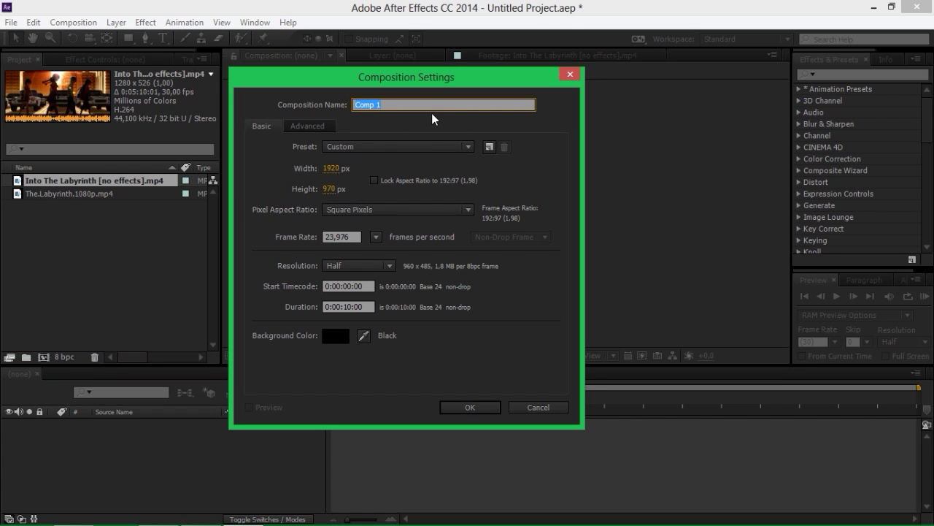
pyautogui.write('SPIN')
pyautogui.click(333, 189)
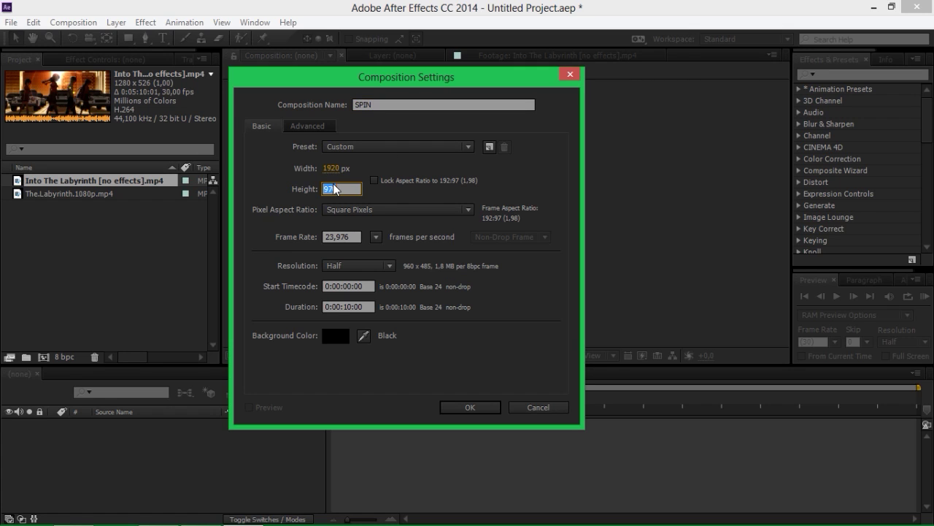
pyautogui.write('790')
pyautogui.click(286, 188)
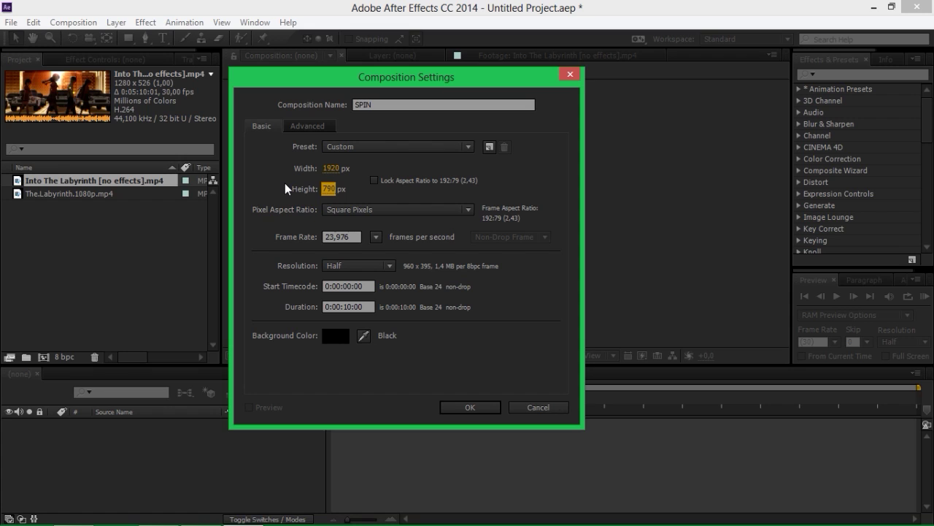
pyautogui.click(351, 241)
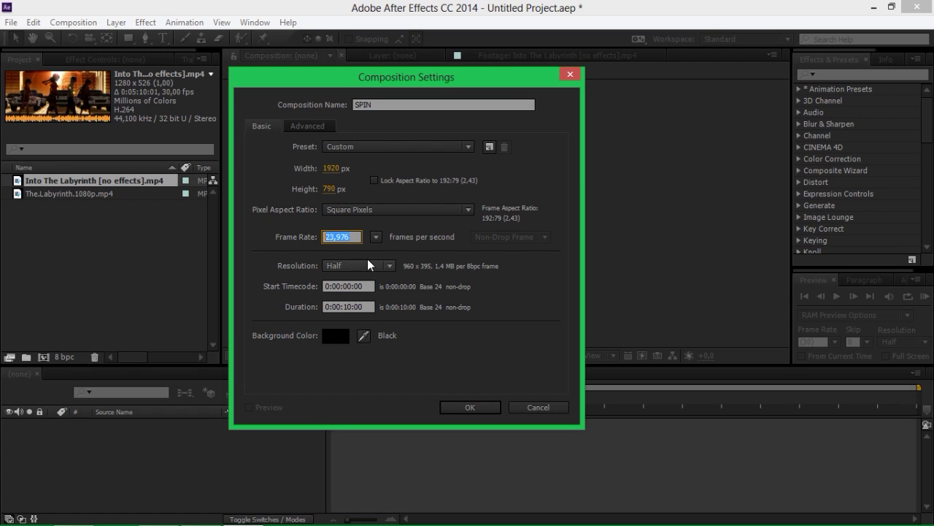
pyautogui.click(470, 407)
pyautogui.click(68, 207)
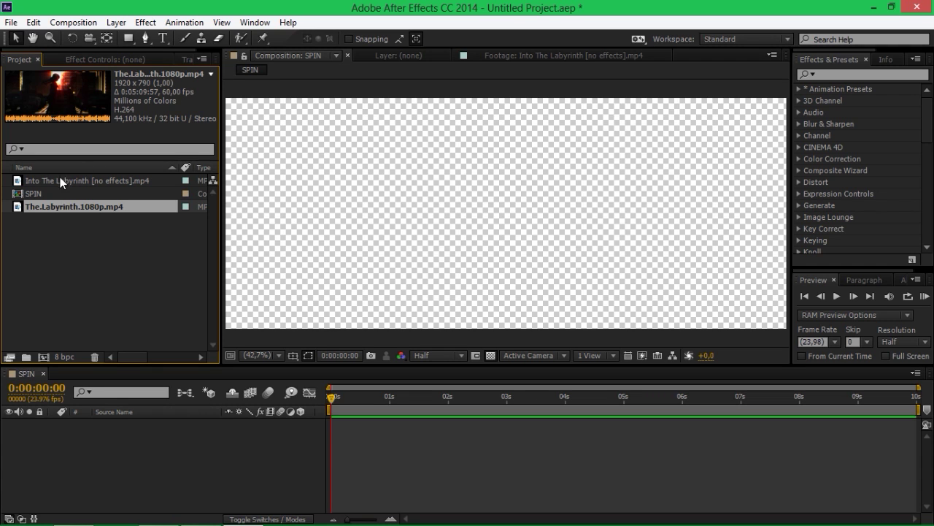
pyautogui.click(88, 182)
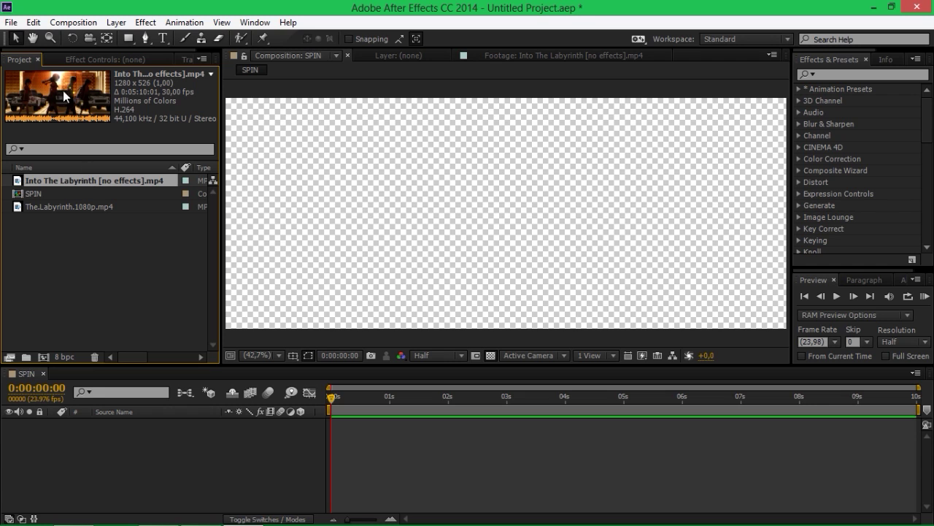
pyautogui.moveTo(82, 186); pyautogui.dragTo(186, 437)
pyautogui.hotkey('ctrl', 'z')
# Open Into The Labyrinth [no effects] for trimming and set its out point to 0:00:07:10.
pyautogui.doubleClick(81, 181)
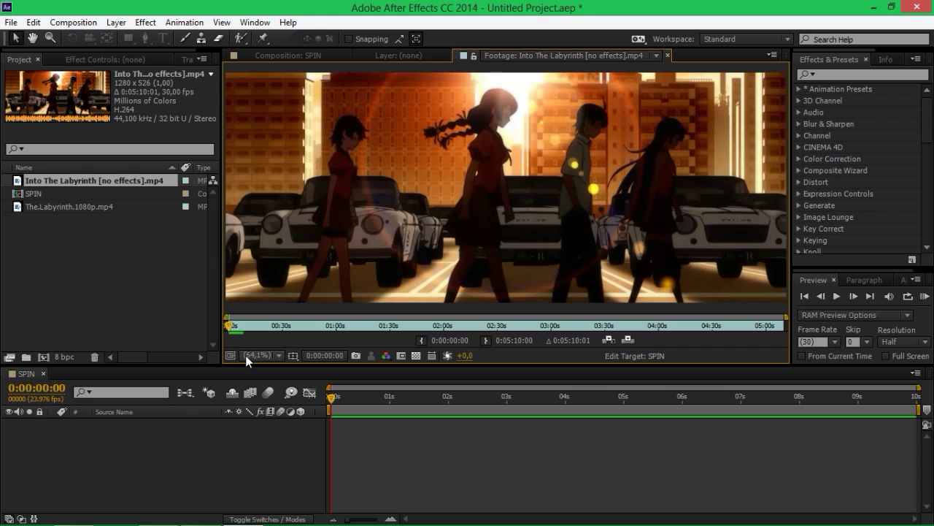
pyautogui.moveTo(231, 329); pyautogui.dragTo(241, 330)
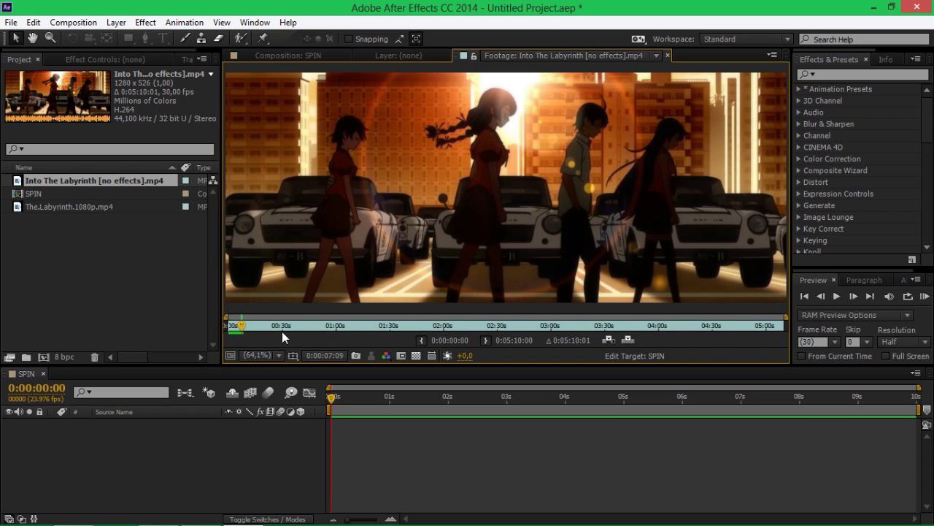
pyautogui.press('pagedown')
pyautogui.press('pageup')
pyautogui.press('pagedown')
pyautogui.press('pageup')
pyautogui.press('pagedown')
pyautogui.press('pageup')
pyautogui.click(486, 340)
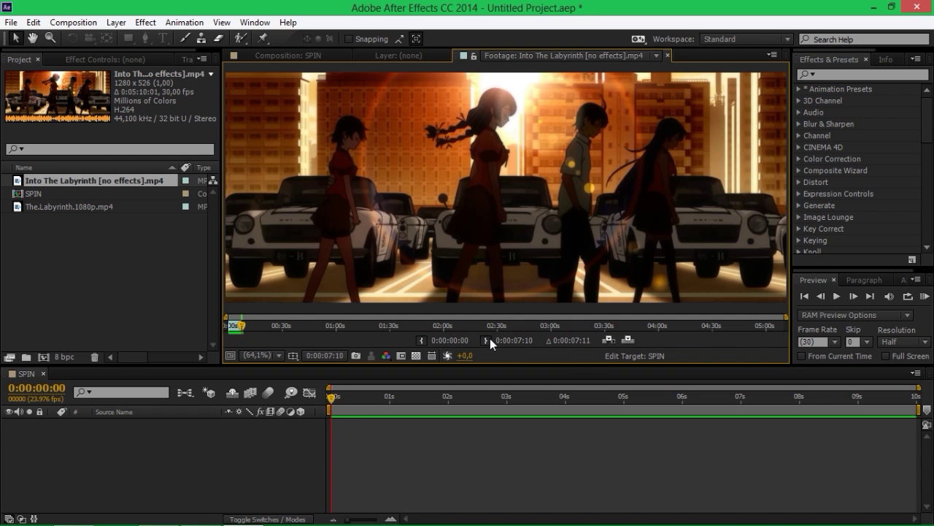
# Add the trimmed Into The Labyrinth [no effects] clip to the SPIN timeline and fit it to the composition size.
pyautogui.moveTo(94, 181); pyautogui.dragTo(239, 449)
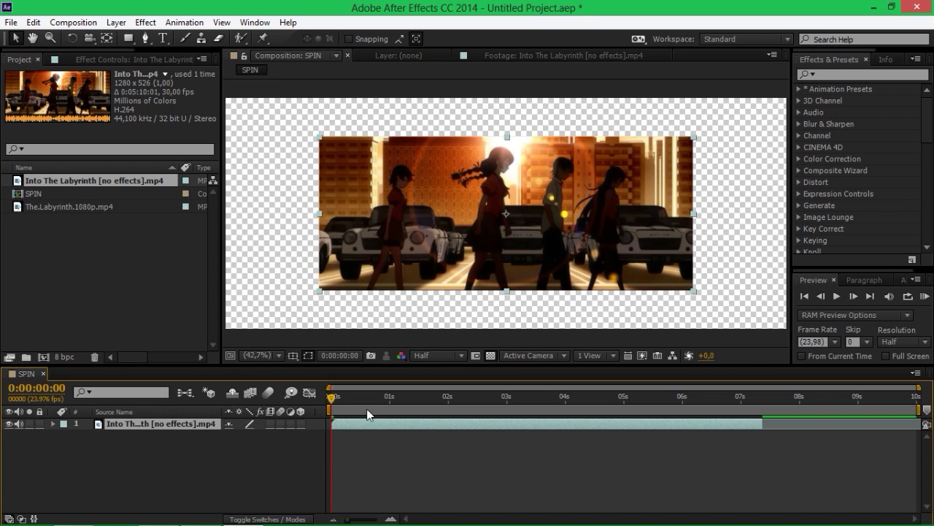
pyautogui.moveTo(334, 400); pyautogui.dragTo(554, 400)
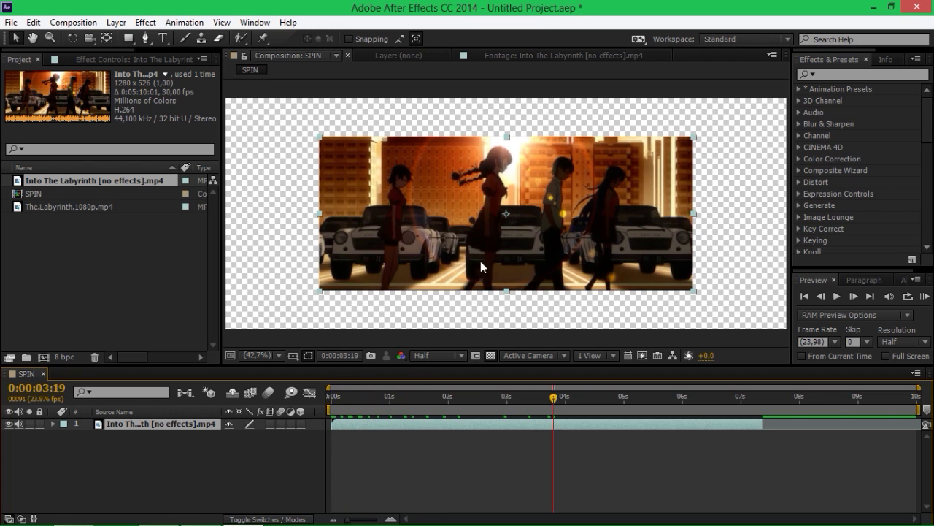
pyautogui.rightClick(465, 263)
pyautogui.moveTo(526, 147)
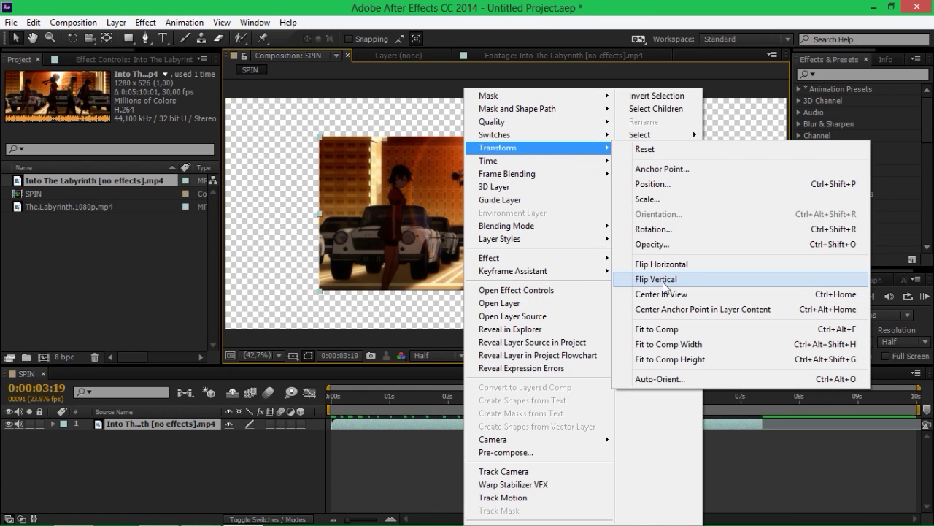
pyautogui.click(660, 329)
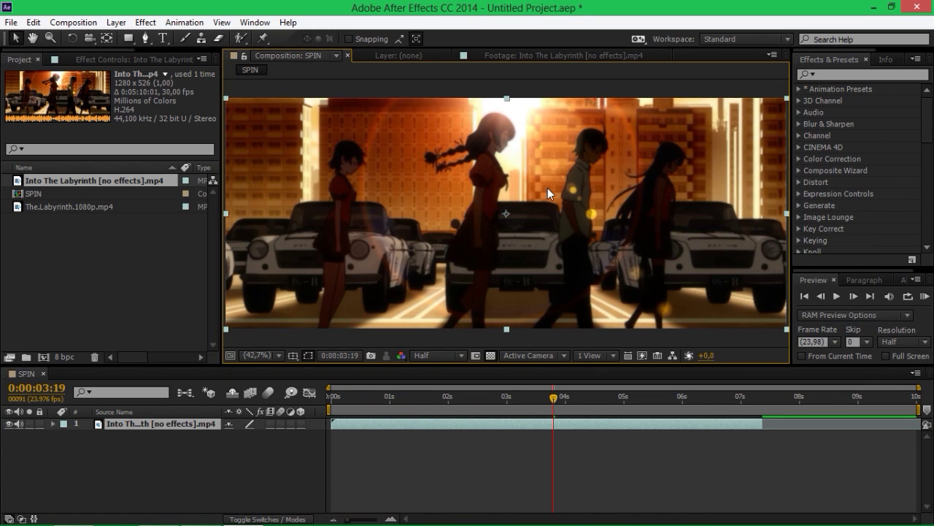
pyautogui.click(272, 463)
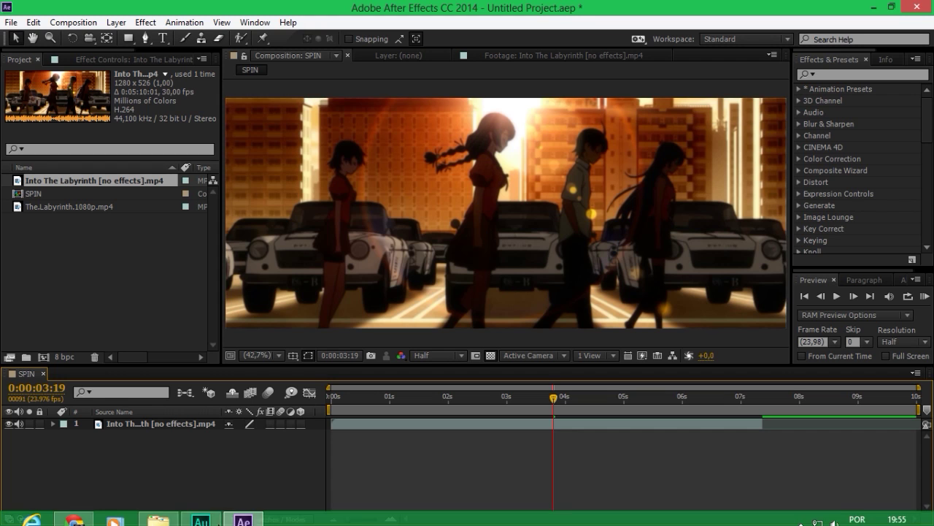
pyautogui.moveTo(553, 400)
pyautogui.mouseDown()
pyautogui.moveTo(341, 395)
pyautogui.moveTo(701, 396)
pyautogui.moveTo(566, 411)
pyautogui.mouseUp()
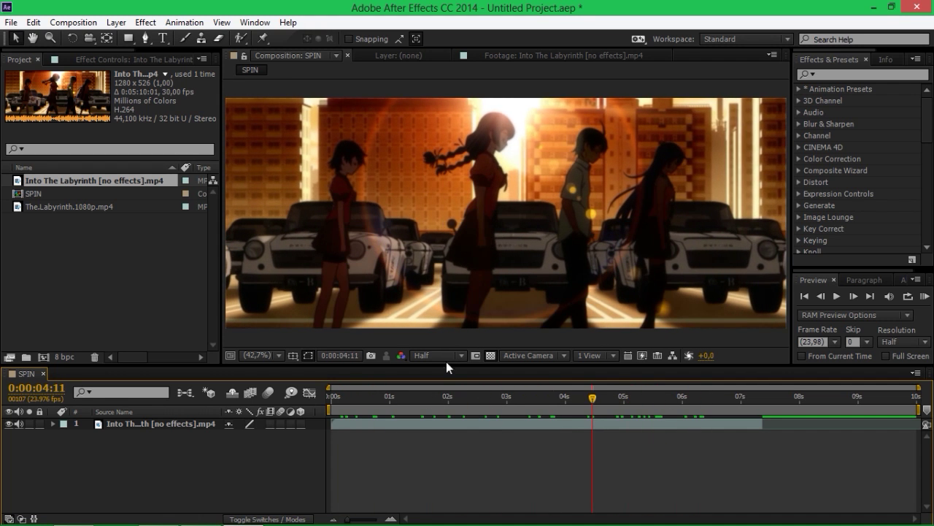
# Set the SPIN composition's duration to 20 seconds and scrub back to 0:00:03:12.
pyautogui.rightClick(37, 194)
pyautogui.click(59, 204)
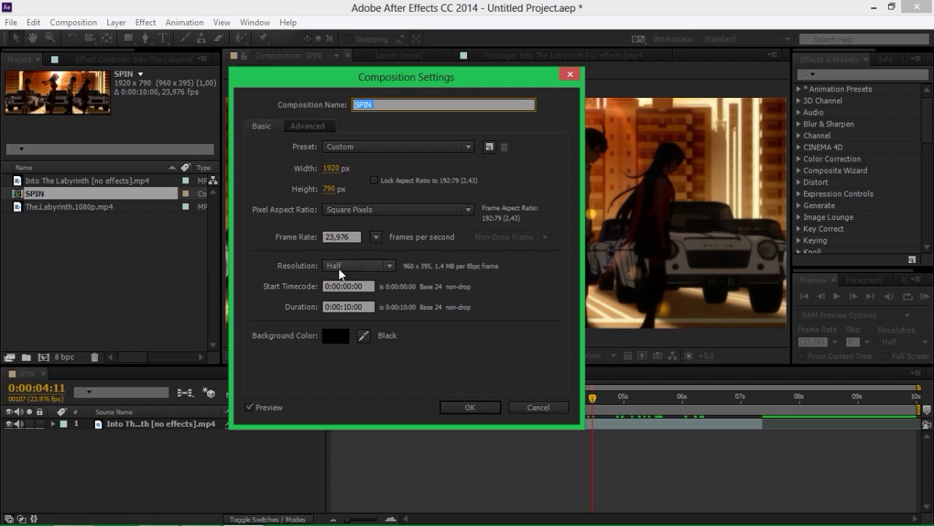
pyautogui.click(353, 306)
pyautogui.press('BackSpace')
pyautogui.press('BackSpace')
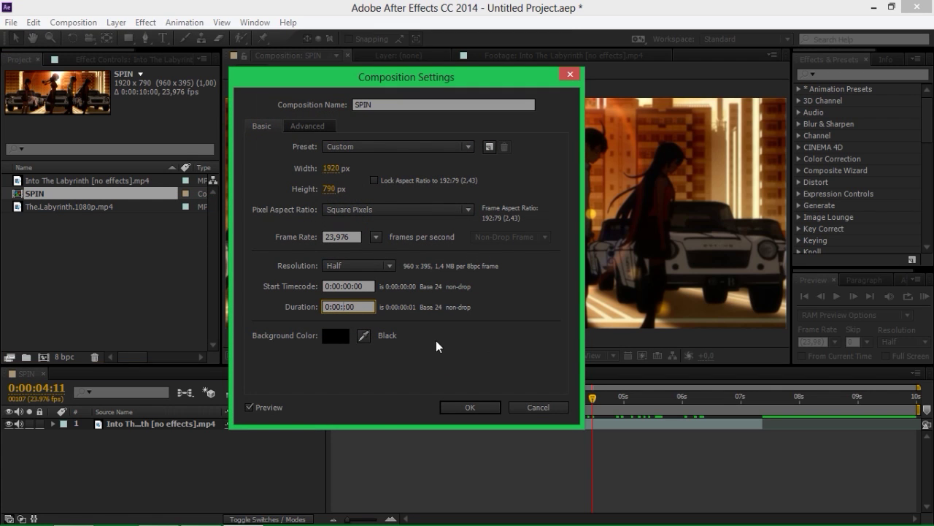
pyautogui.write('20')
pyautogui.press('Return')
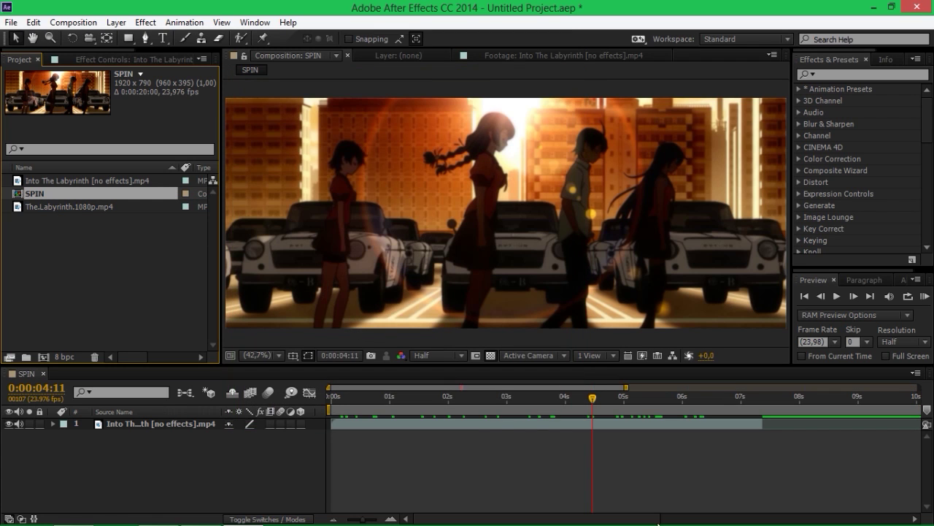
pyautogui.moveTo(460, 398); pyautogui.dragTo(433, 398)
# Open The.Labyrinth.1080p for trimming and set its out point to 0:00:07:16.
pyautogui.click(58, 206)
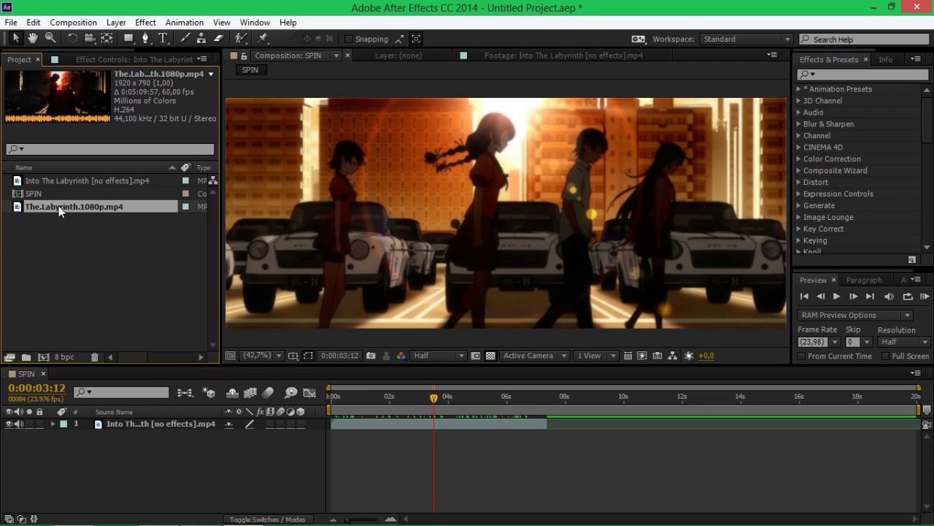
pyautogui.doubleClick(58, 206)
pyautogui.moveTo(229, 327)
pyautogui.mouseDown()
pyautogui.moveTo(246, 333)
pyautogui.moveTo(237, 333)
pyautogui.mouseUp()
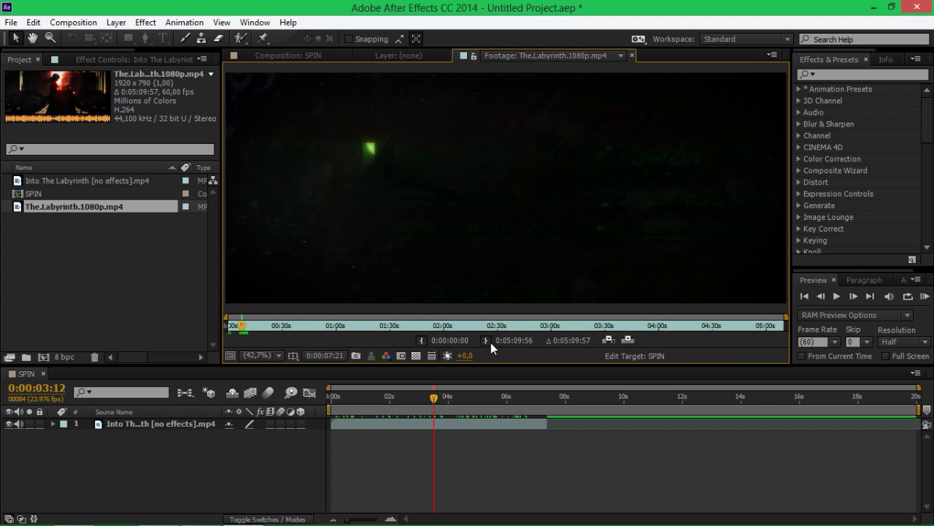
pyautogui.click(488, 341)
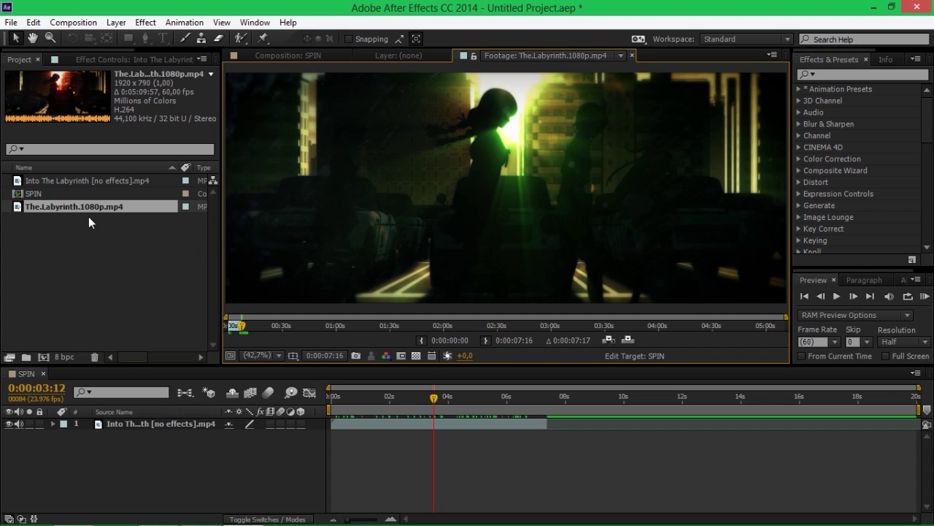
# Add the trimmed The.Labyrinth.1080p clip to SPIN as the upper layer and shift it to overlap the first clip's end.
pyautogui.moveTo(88, 210); pyautogui.dragTo(153, 474)
pyautogui.moveTo(163, 432); pyautogui.dragTo(161, 420)
pyautogui.moveTo(433, 399); pyautogui.dragTo(375, 408)
pyautogui.moveTo(366, 423); pyautogui.dragTo(532, 422)
pyautogui.scroll(2, 530, 430)
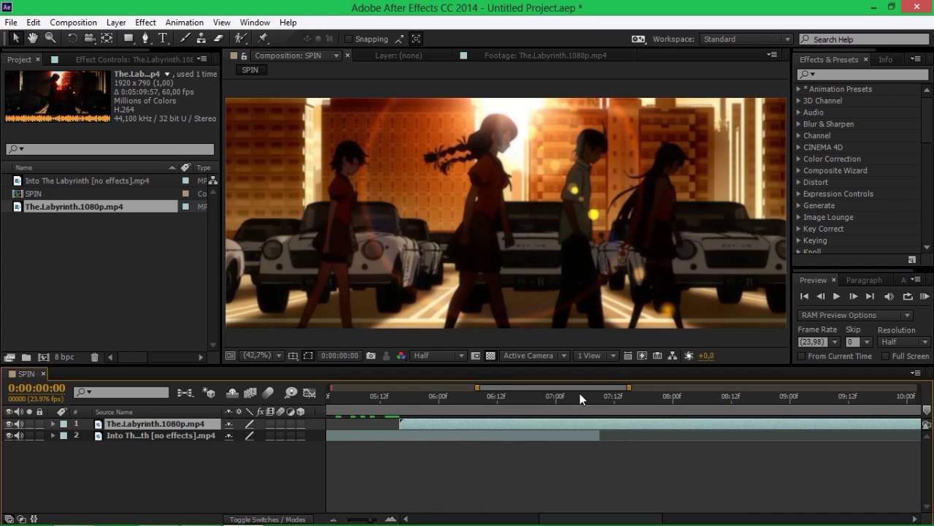
# Move the The.Labyrinth.1080p layer in time so that it starts at 0:00:06:14.
pyautogui.moveTo(601, 397); pyautogui.dragTo(594, 398)
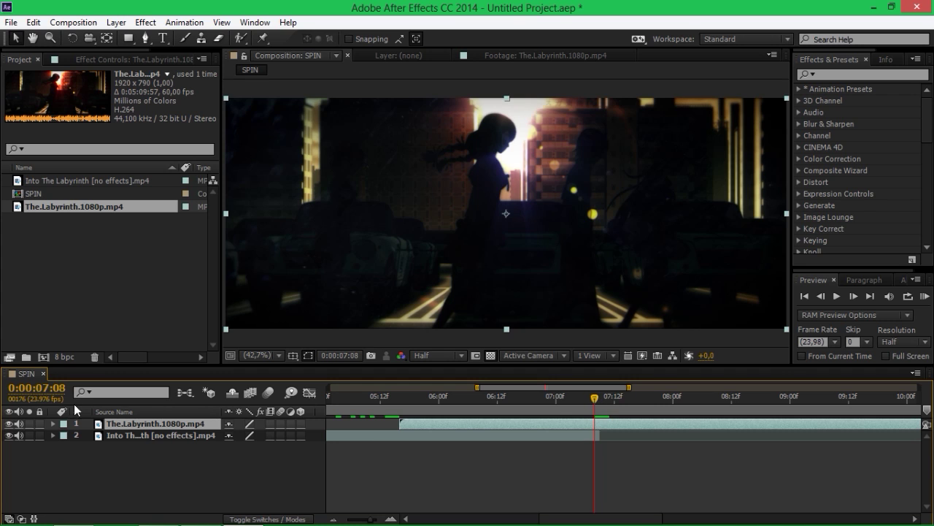
pyautogui.moveTo(595, 401); pyautogui.dragTo(548, 403)
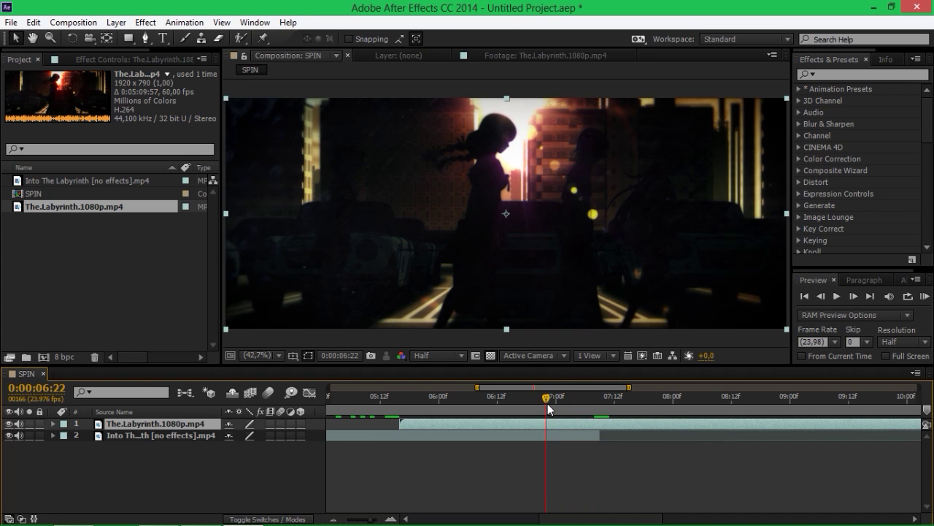
pyautogui.moveTo(548, 403); pyautogui.dragTo(508, 400)
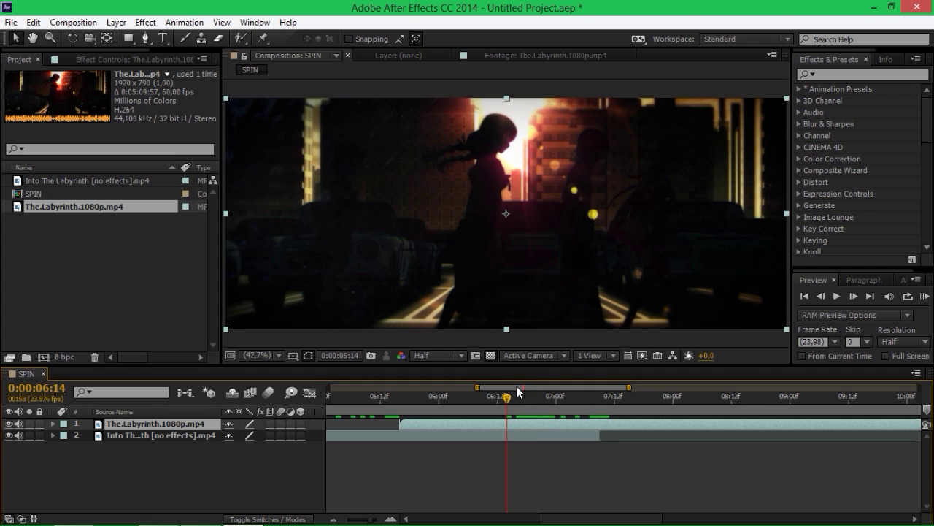
pyautogui.moveTo(431, 420); pyautogui.dragTo(551, 423)
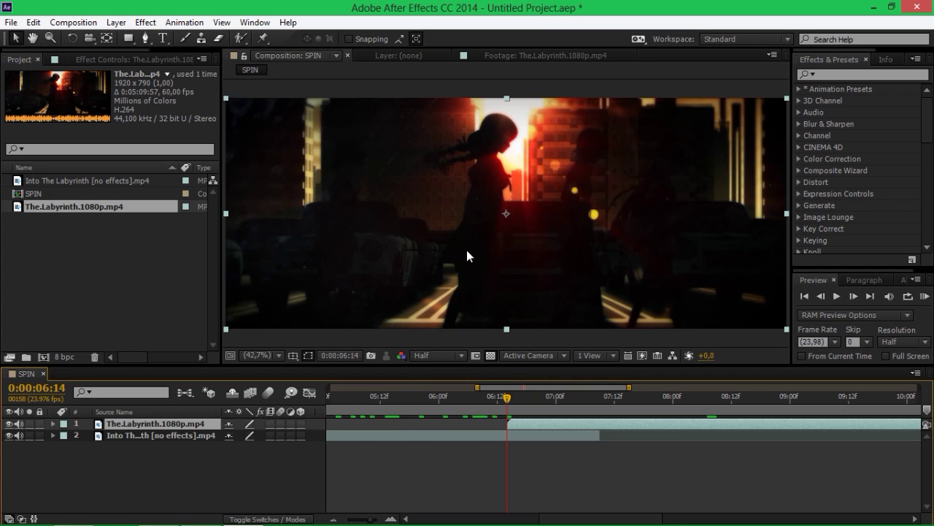
pyautogui.click(140, 434)
pyautogui.click(138, 424)
pyautogui.moveTo(368, 188); pyautogui.dragTo(435, 156)
pyautogui.hotkey('ctrl', 'z')
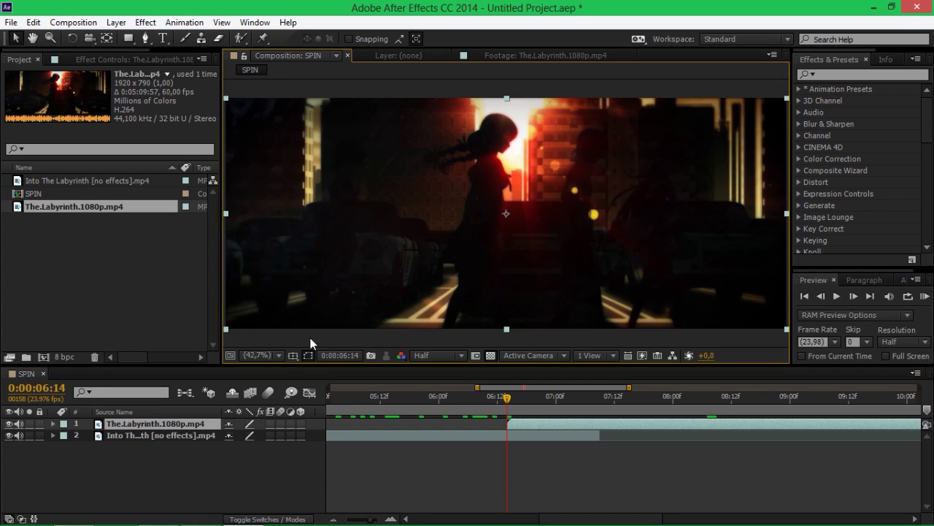
# Enable motion blur on the The.Labyrinth.1080p layer.
pyautogui.click(269, 423)
pyautogui.click(276, 424)
pyautogui.click(279, 424)
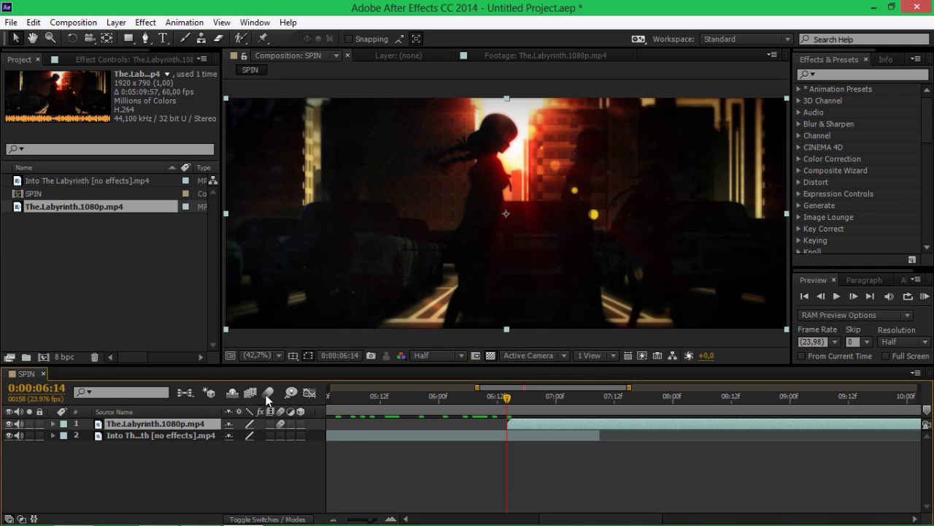
# Turn on motion blur for the whole SPIN composition.
pyautogui.click(269, 395)
pyautogui.moveTo(509, 399); pyautogui.dragTo(342, 401)
pyautogui.scroll(-3, 372, 416)
pyautogui.hscroll(-2, 374, 417)
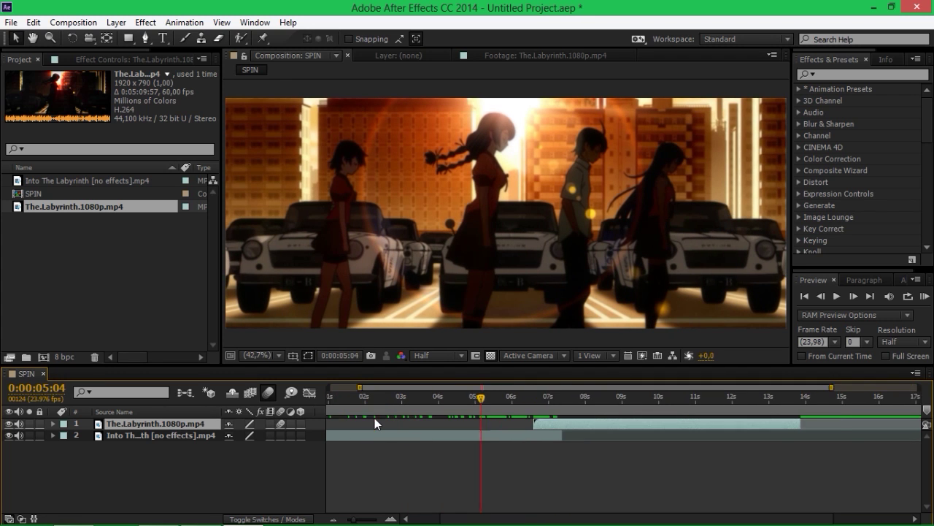
pyautogui.moveTo(404, 400)
pyautogui.mouseDown()
pyautogui.moveTo(378, 401)
pyautogui.moveTo(420, 401)
pyautogui.mouseUp()
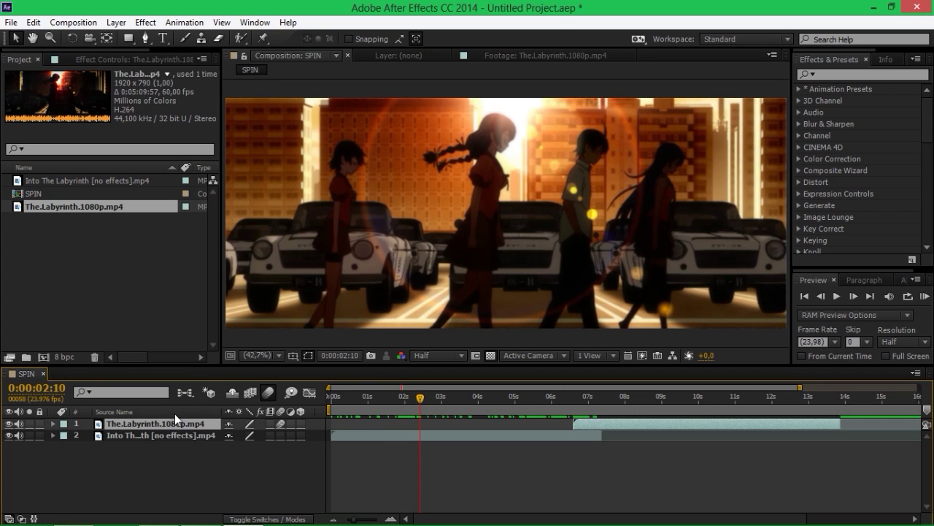
# Add a Position keyframe to the lower Into The Labyrinth layer at 0:00:06:14 and hide the upper layer's video.
pyautogui.click(182, 433)
pyautogui.moveTo(398, 249)
pyautogui.mouseDown()
pyautogui.moveTo(475, 249)
pyautogui.moveTo(397, 136)
pyautogui.moveTo(537, 249)
pyautogui.moveTo(398, 338)
pyautogui.moveTo(396, 201)
pyautogui.moveTo(397, 250)
pyautogui.mouseUp()
pyautogui.moveTo(420, 398); pyautogui.dragTo(487, 387)
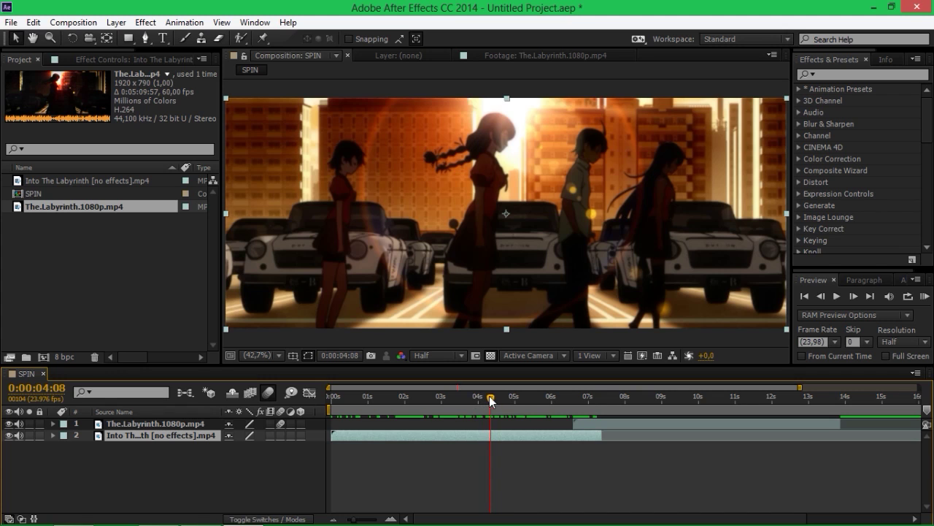
pyautogui.moveTo(492, 400); pyautogui.dragTo(520, 406)
pyautogui.scroll(1, 658, 436)
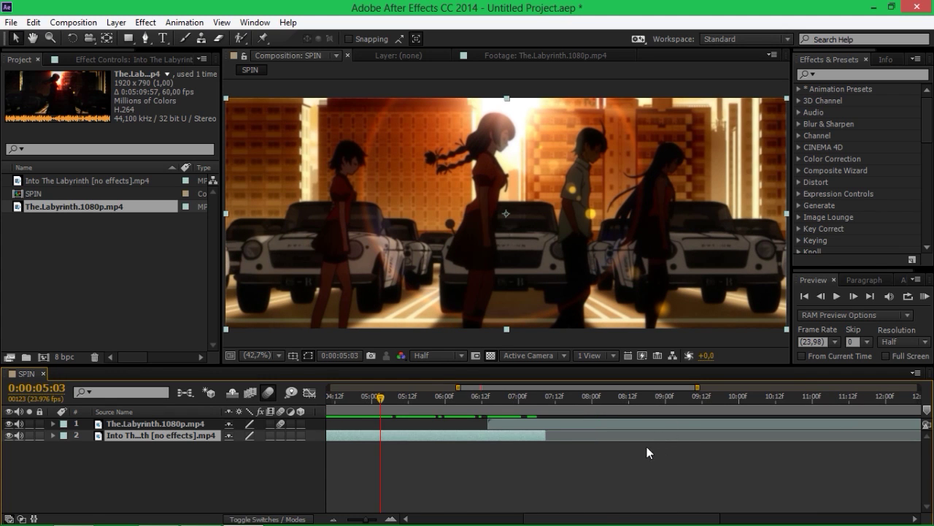
pyautogui.hscroll(1, 546, 438)
pyautogui.moveTo(450, 401); pyautogui.dragTo(454, 405)
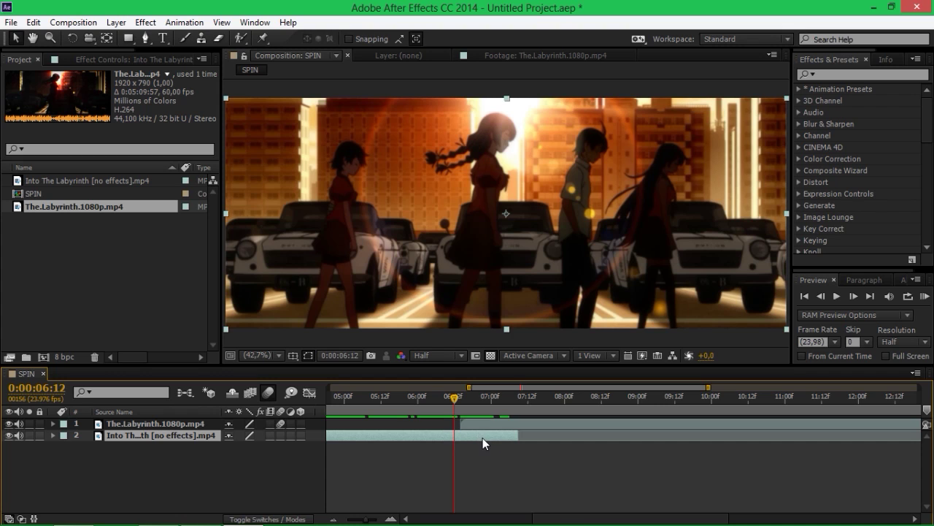
pyautogui.press('p')
pyautogui.scroll(1, 485, 438)
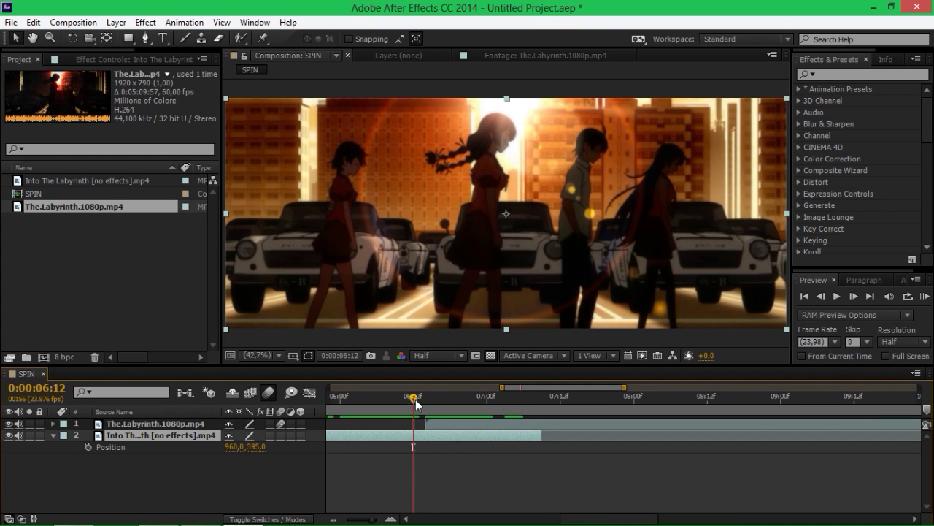
pyautogui.moveTo(416, 399); pyautogui.dragTo(427, 407)
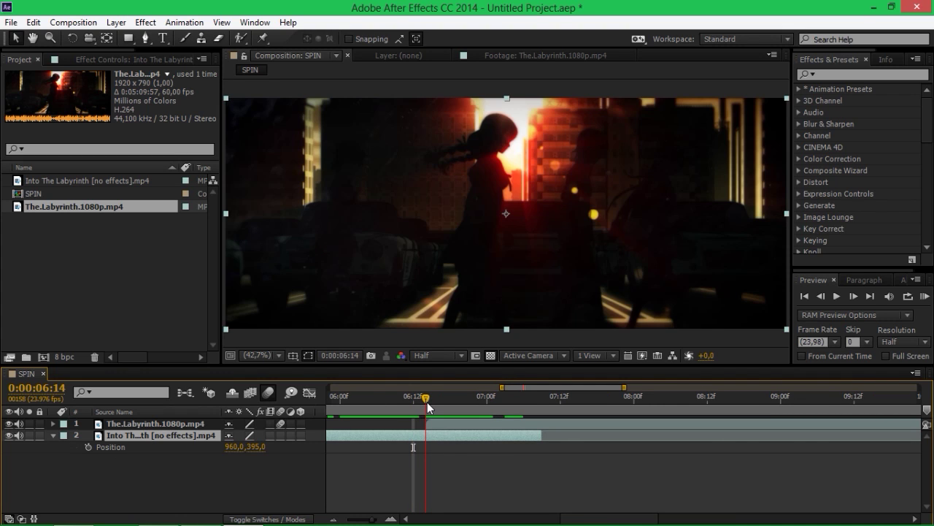
pyautogui.click(87, 447)
pyautogui.click(8, 423)
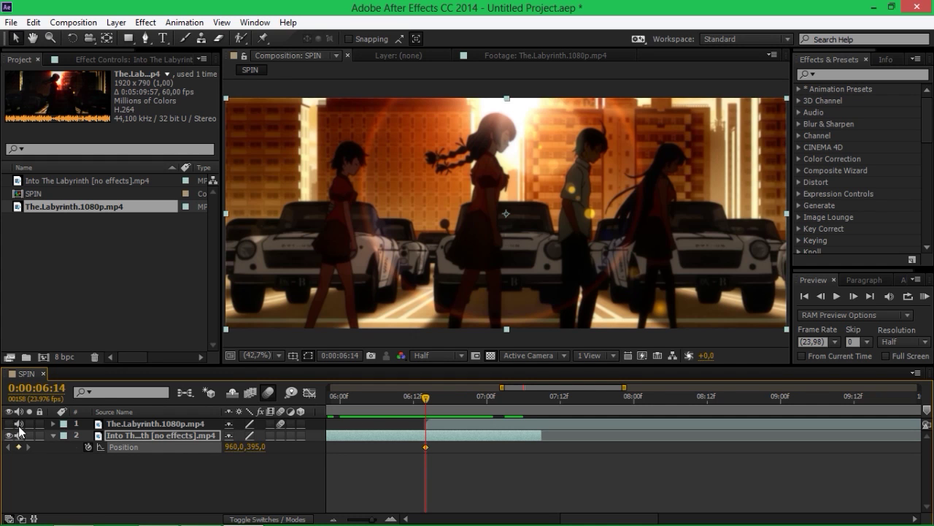
pyautogui.moveTo(420, 408); pyautogui.dragTo(534, 407)
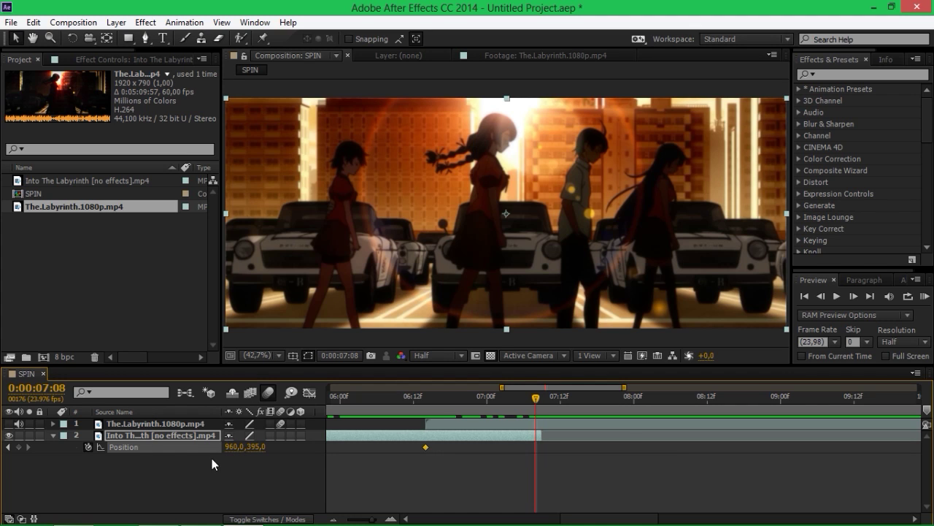
# Keyframe the lower layer's Scale at 0:00:06:14 and enlarge it to 618,0, 618,8% at 0:00:07:08.
pyautogui.moveTo(439, 408); pyautogui.dragTo(425, 402)
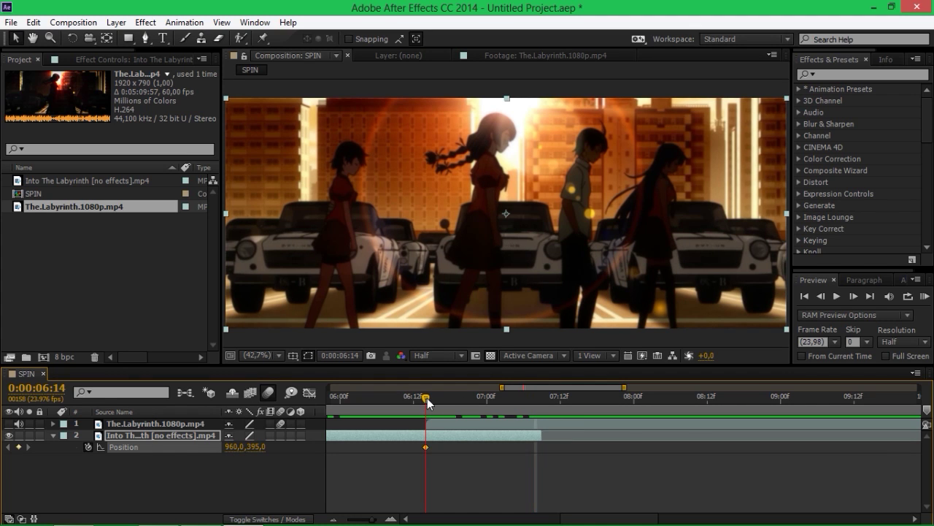
pyautogui.press('s')
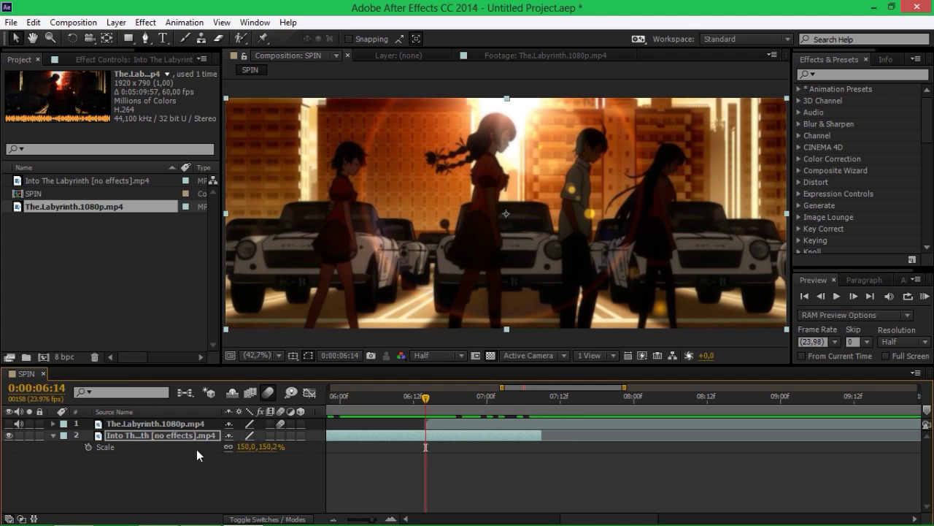
pyautogui.click(89, 447)
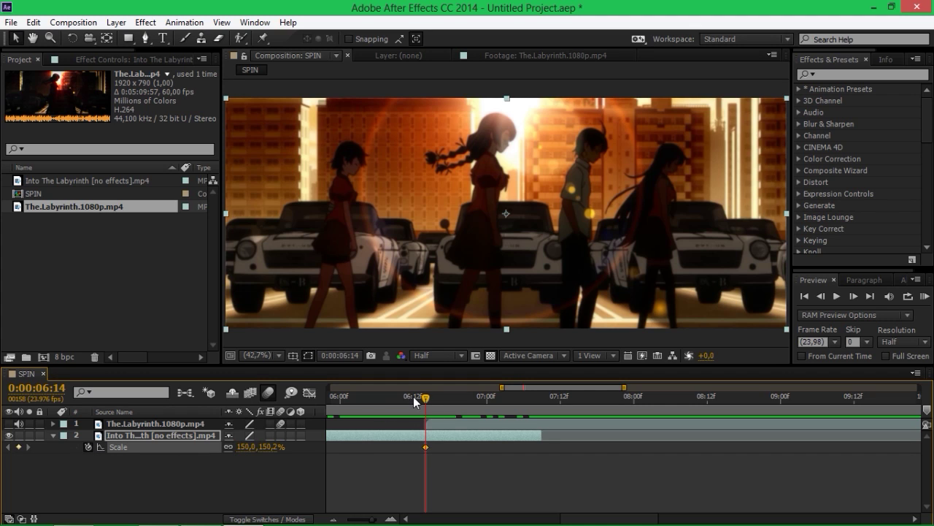
pyautogui.moveTo(429, 404); pyautogui.dragTo(538, 404)
pyautogui.moveTo(248, 447); pyautogui.dragTo(573, 456)
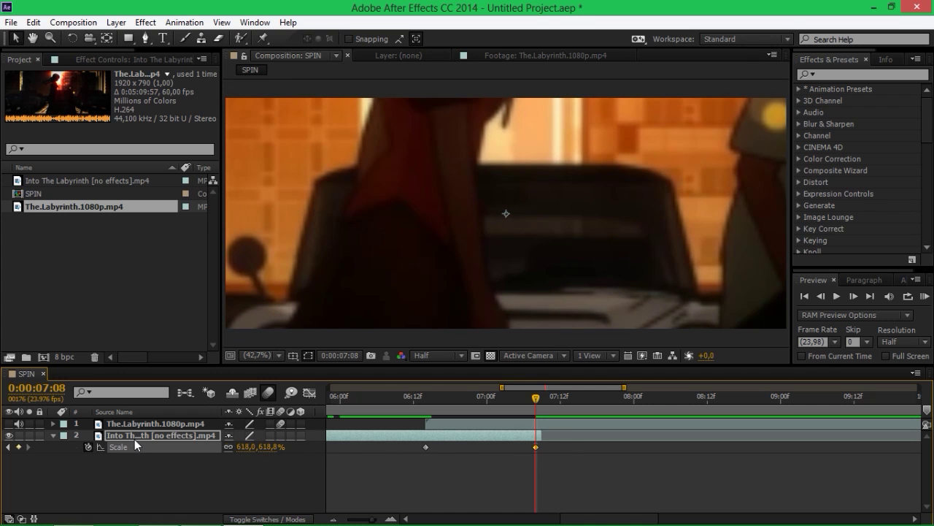
# Keyframe the lower layer's Rotation at 0:00:06:14 and set it to 180° at 0:00:07:08.
pyautogui.press('r')
pyautogui.click(426, 395)
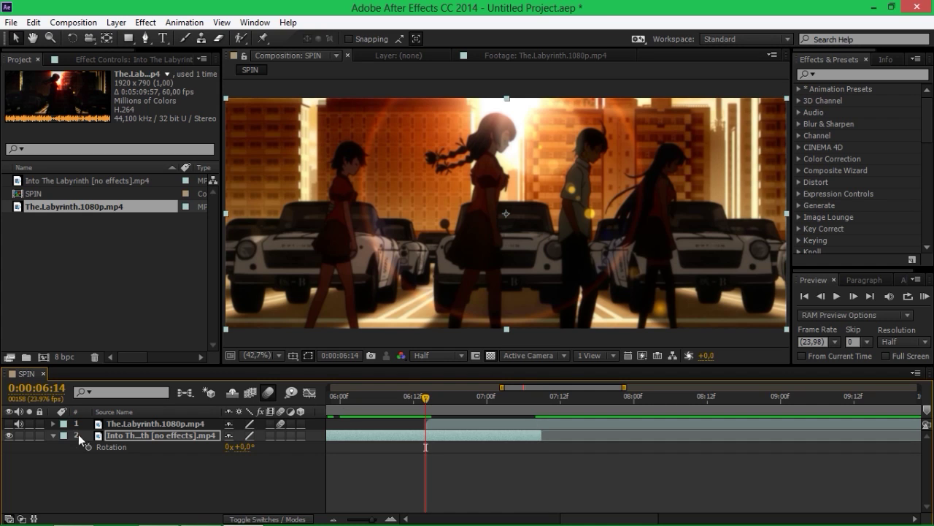
pyautogui.click(89, 447)
pyautogui.moveTo(431, 397); pyautogui.dragTo(538, 408)
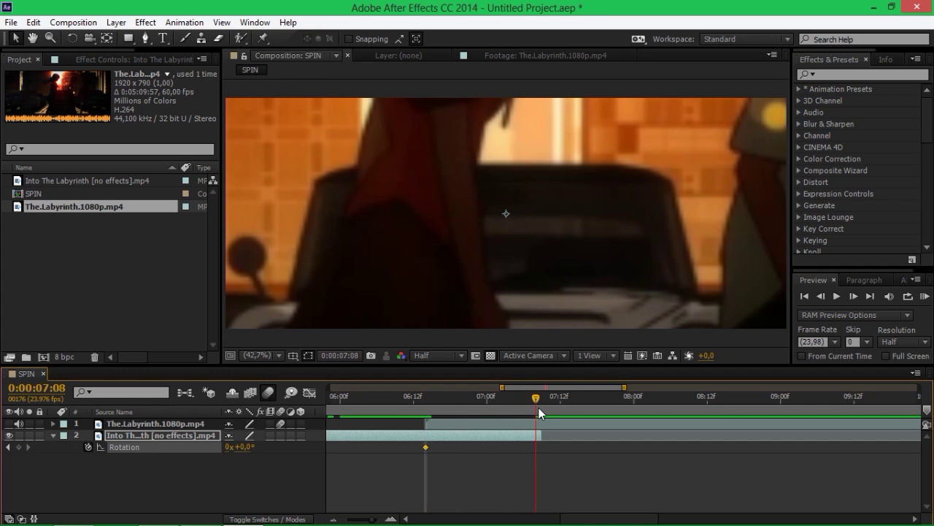
pyautogui.click(252, 445)
pyautogui.click(253, 445)
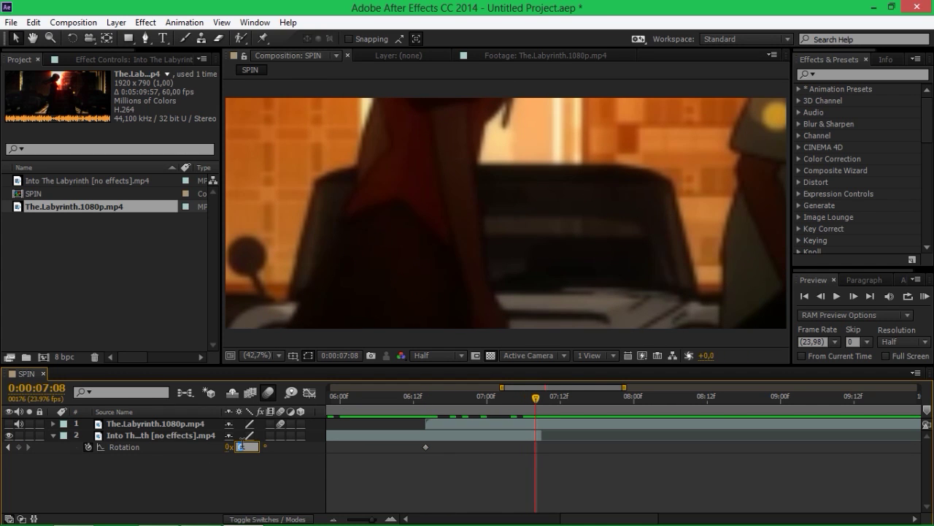
pyautogui.scroll(-4, 497, 264)
pyautogui.scroll(2, 497, 252)
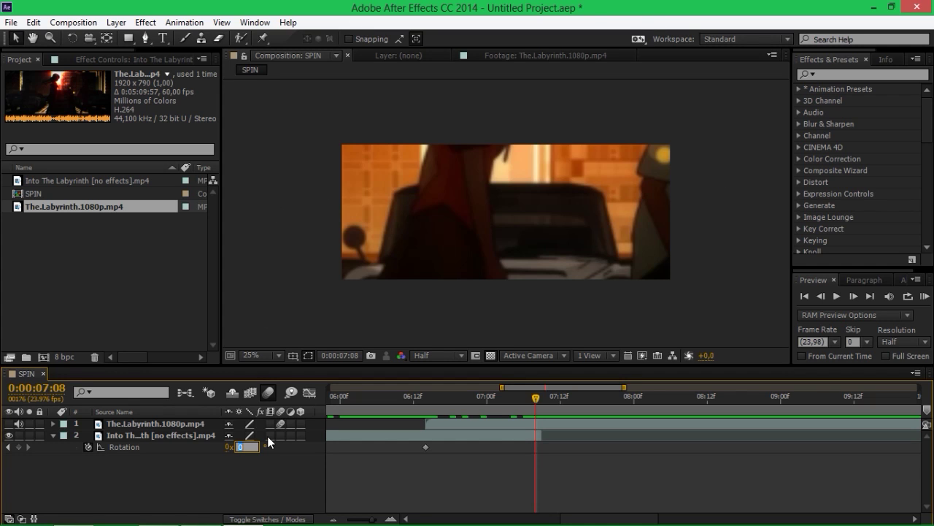
pyautogui.write('180')
pyautogui.press('Return')
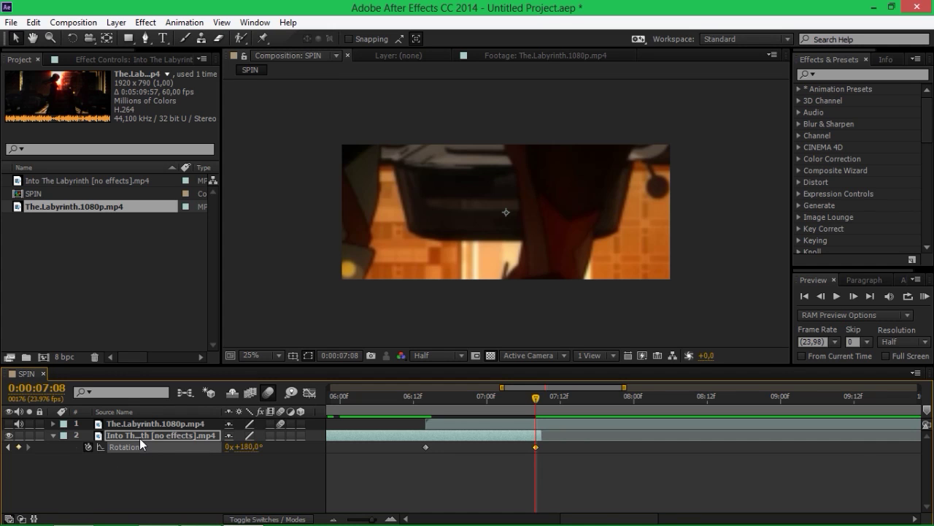
# Apply Easy Ease to both Rotation keyframes, keeping Bezier as their temporal interpolation.
pyautogui.moveTo(555, 445); pyautogui.dragTo(411, 469)
pyautogui.press('F9')
pyautogui.rightClick(426, 445)
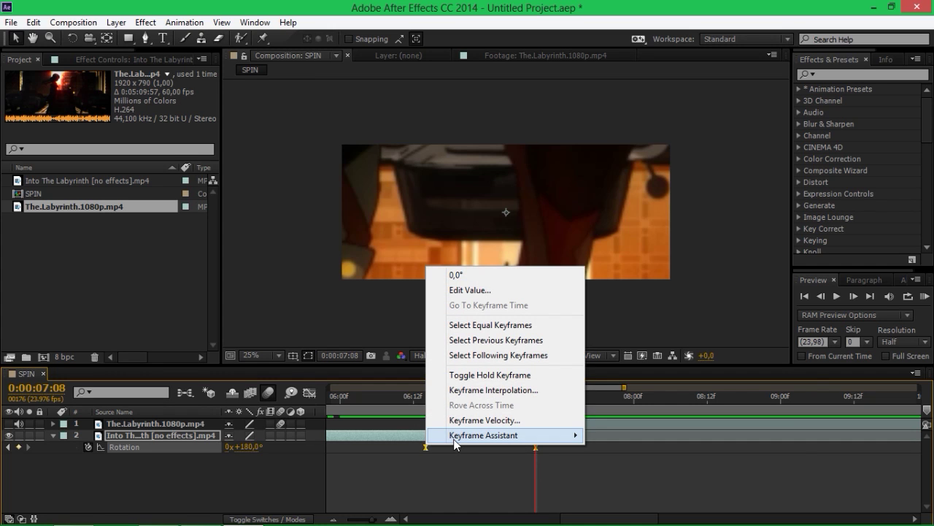
pyautogui.moveTo(453, 439)
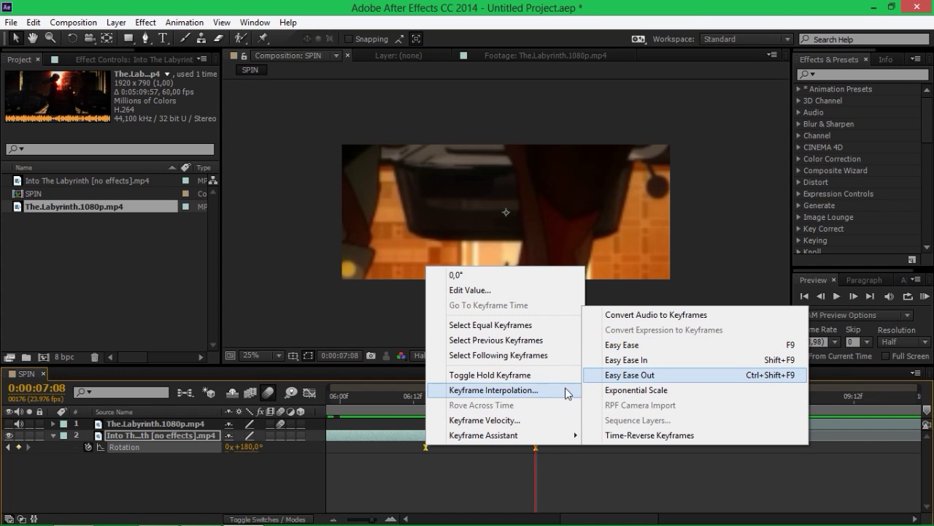
pyautogui.click(502, 390)
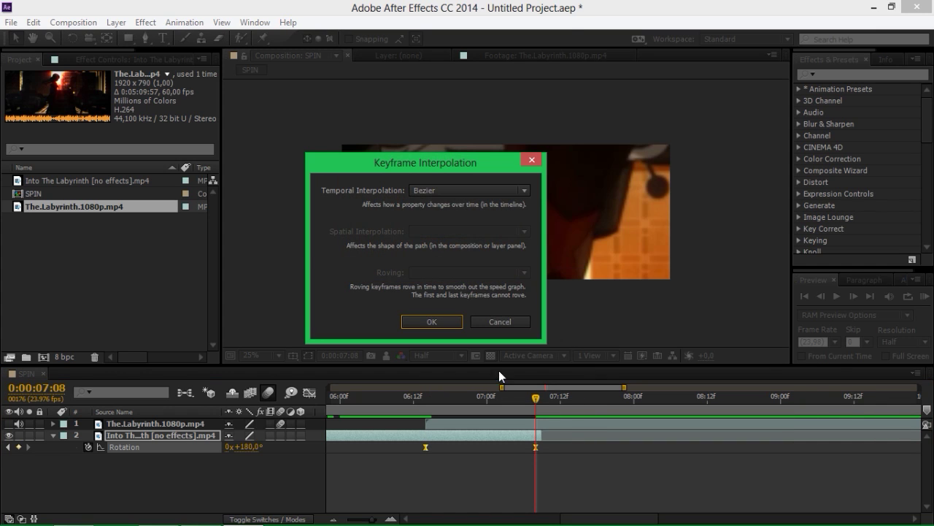
pyautogui.click(457, 192)
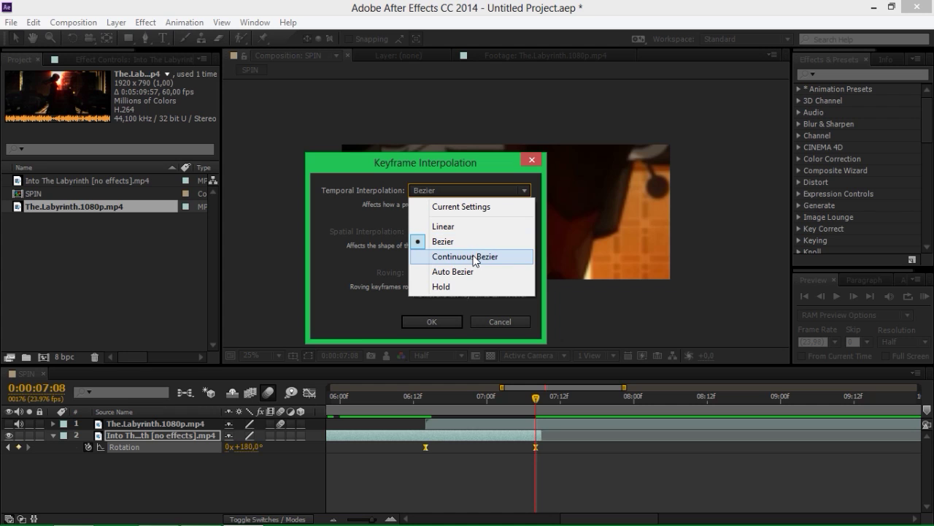
pyautogui.click(360, 265)
pyautogui.click(432, 321)
# Inspect the rotated frame at 0:00:06:22 and apply the Motion Tile effect to the Into The Labyrinth layer.
pyautogui.scroll(2, 406, 456)
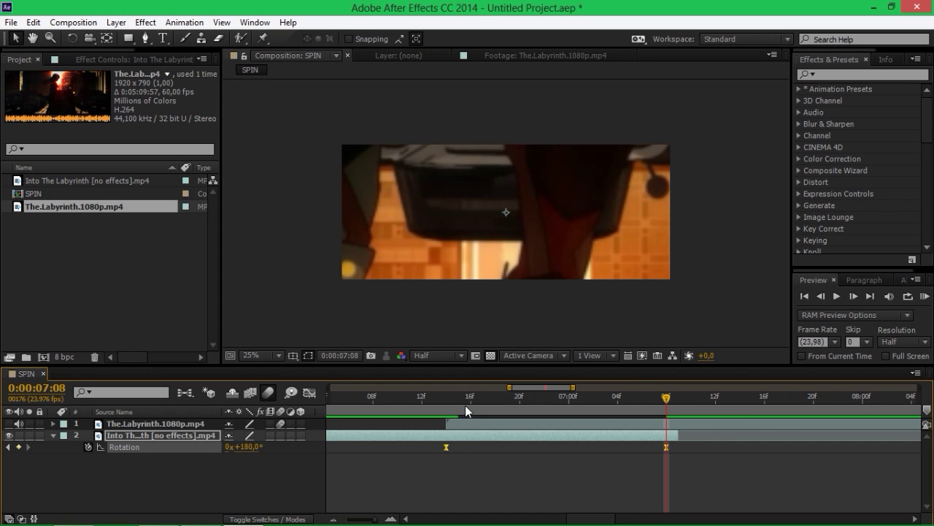
pyautogui.moveTo(666, 398); pyautogui.dragTo(540, 404)
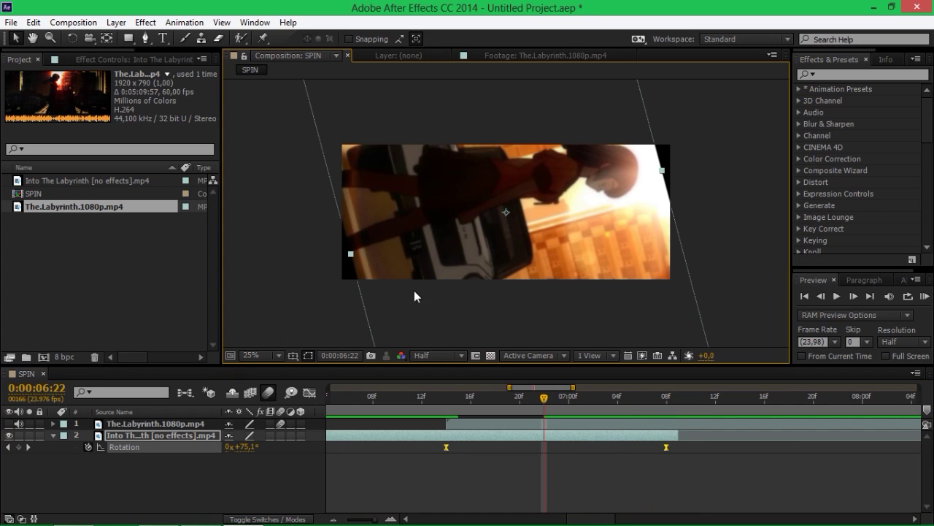
pyautogui.moveTo(343, 254); pyautogui.dragTo(410, 242)
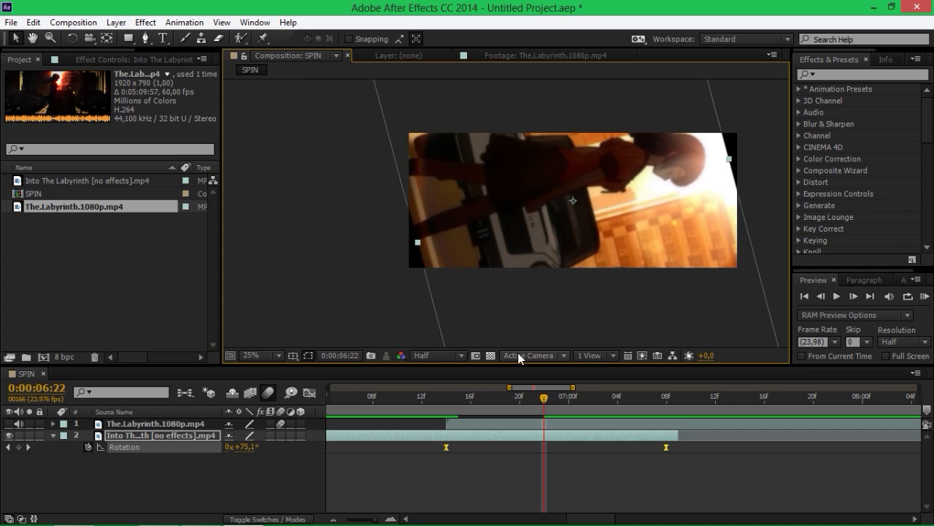
pyautogui.scroll(5, 617, 198)
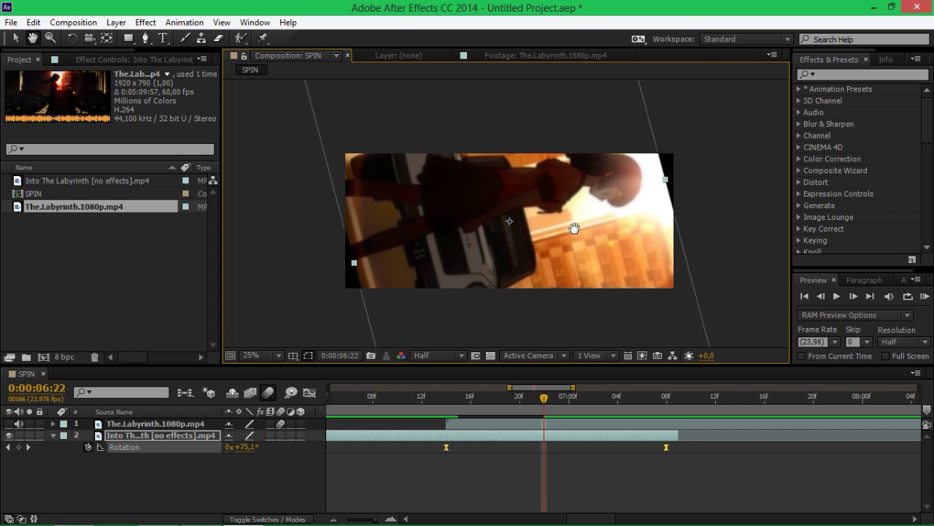
pyautogui.click(858, 74)
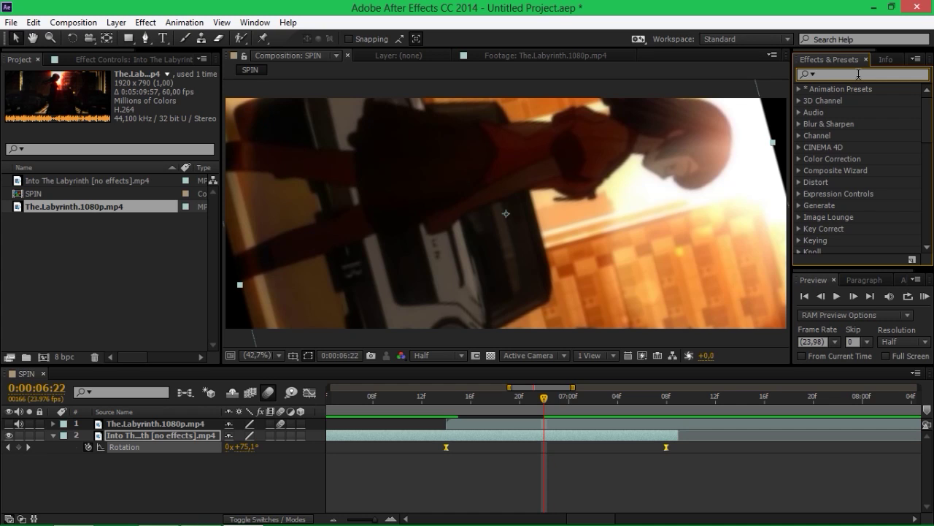
pyautogui.write('motion tl')
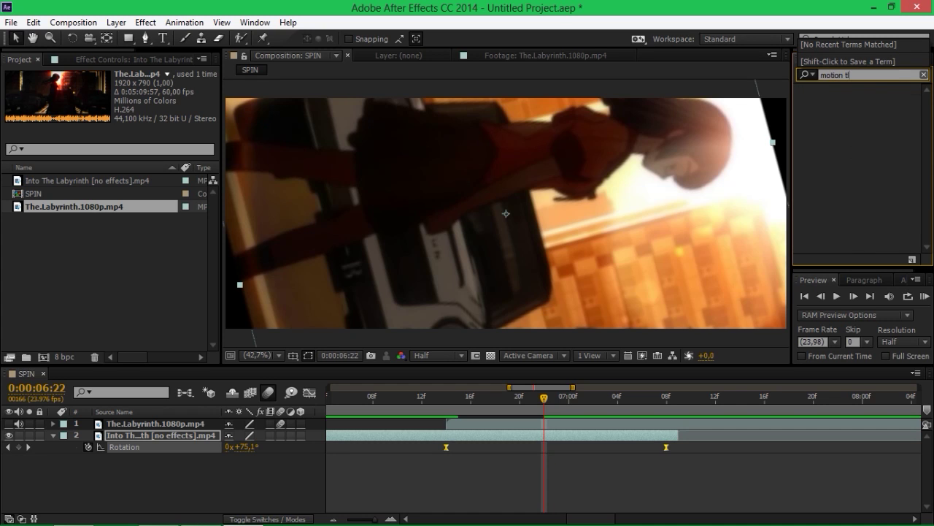
pyautogui.press('BackSpace')
pyautogui.write('i')
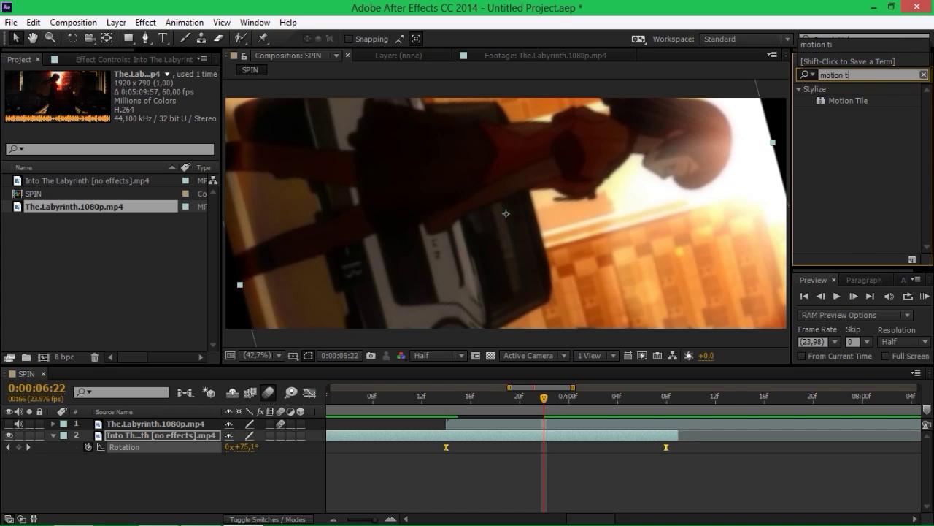
pyautogui.click(855, 100)
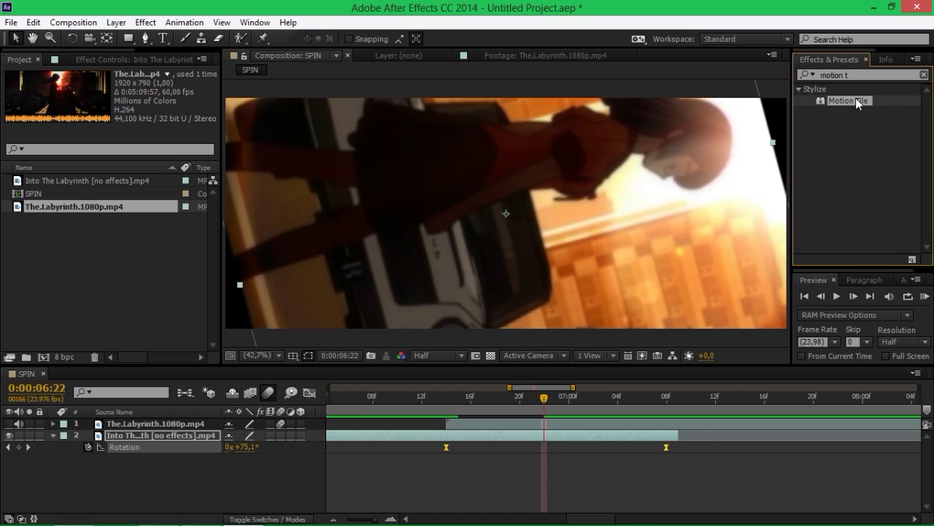
pyautogui.moveTo(854, 100); pyautogui.dragTo(199, 440)
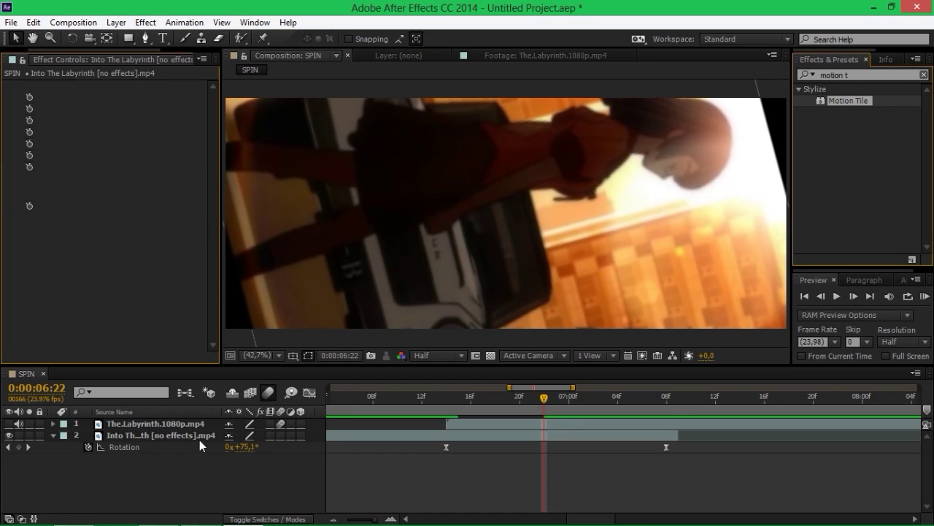
# Enable Mirror Edges in Motion Tile and set its Output Height to 130 to fill the frame's empty corners.
pyautogui.click(126, 155)
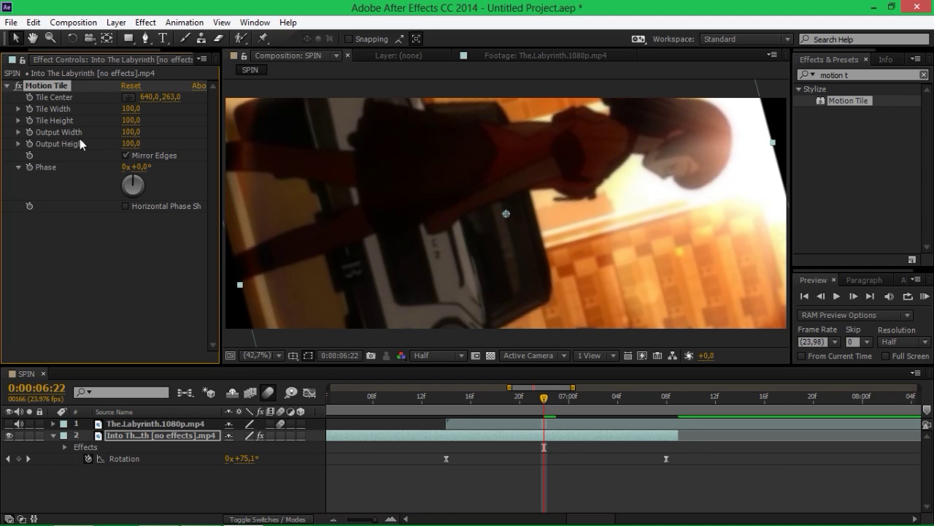
pyautogui.click(133, 144)
pyautogui.write('130')
pyautogui.press('Return')
pyautogui.scroll(-4, 357, 191)
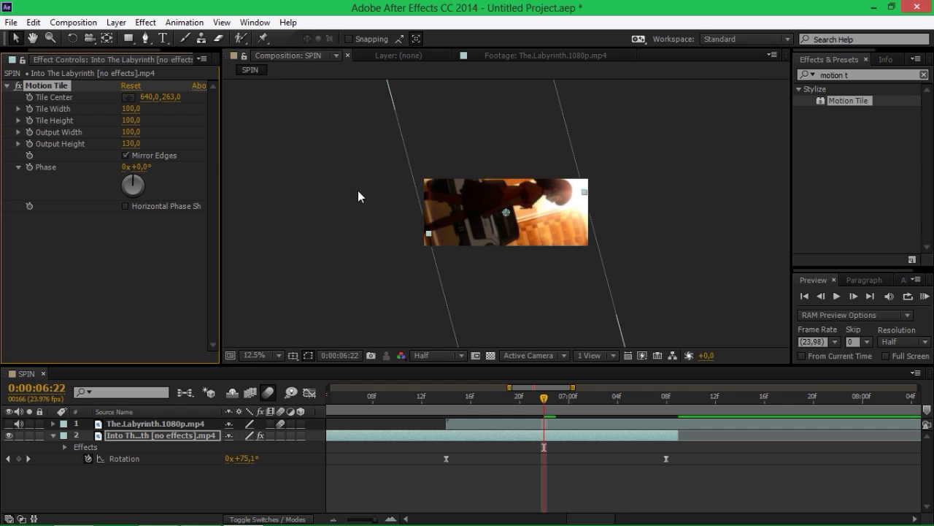
pyautogui.scroll(4, 437, 202)
pyautogui.scroll(-2, 405, 218)
pyautogui.scroll(2, 398, 218)
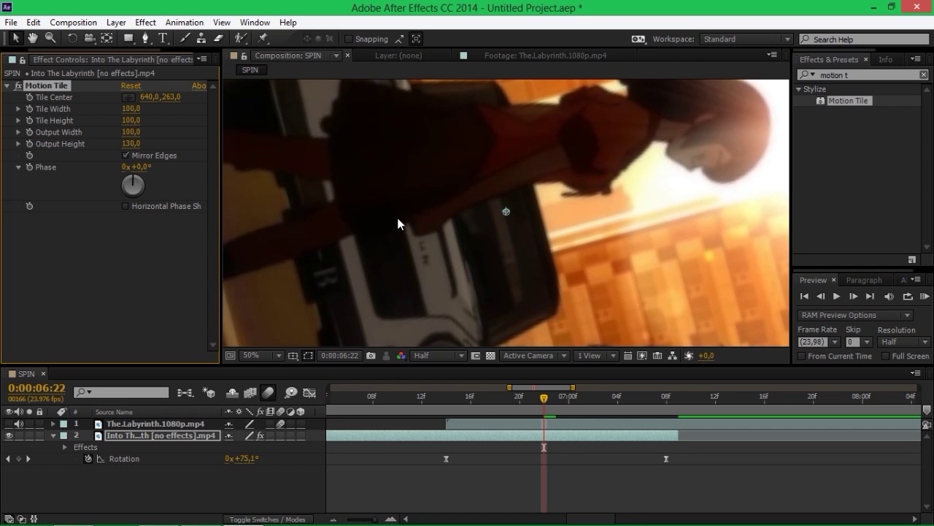
pyautogui.moveTo(363, 257); pyautogui.dragTo(581, 160)
pyautogui.hotkey('shift', '/')
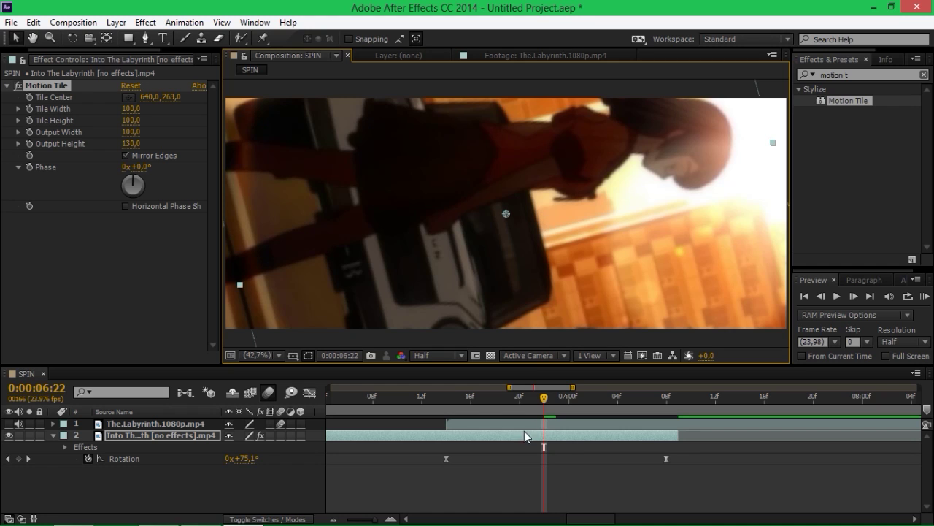
# Review the rotated frames and set the Motion Tile Output Width to 130 on the Into The Labyrinth layer.
pyautogui.moveTo(544, 398); pyautogui.dragTo(653, 435)
pyautogui.scroll(-2, 550, 260)
pyautogui.moveTo(568, 403); pyautogui.dragTo(487, 406)
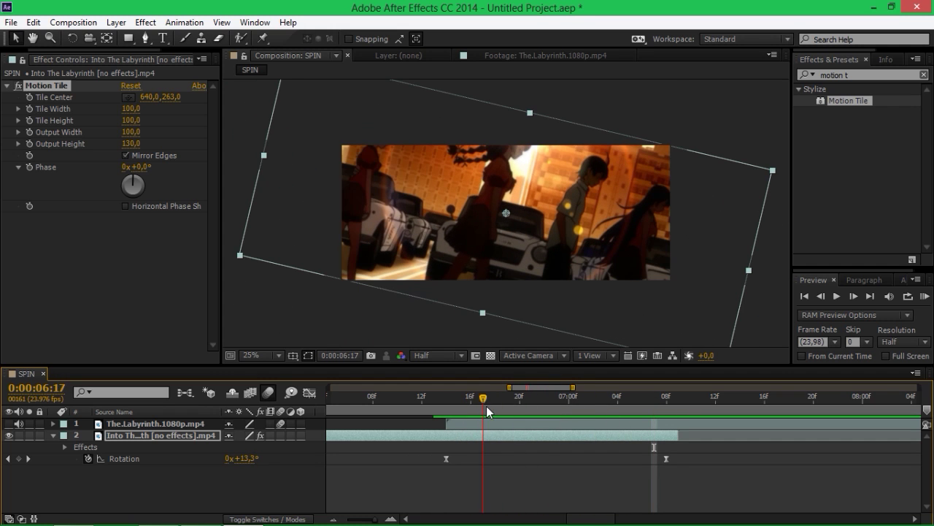
pyautogui.click(132, 132)
pyautogui.write('130')
pyautogui.press('Return')
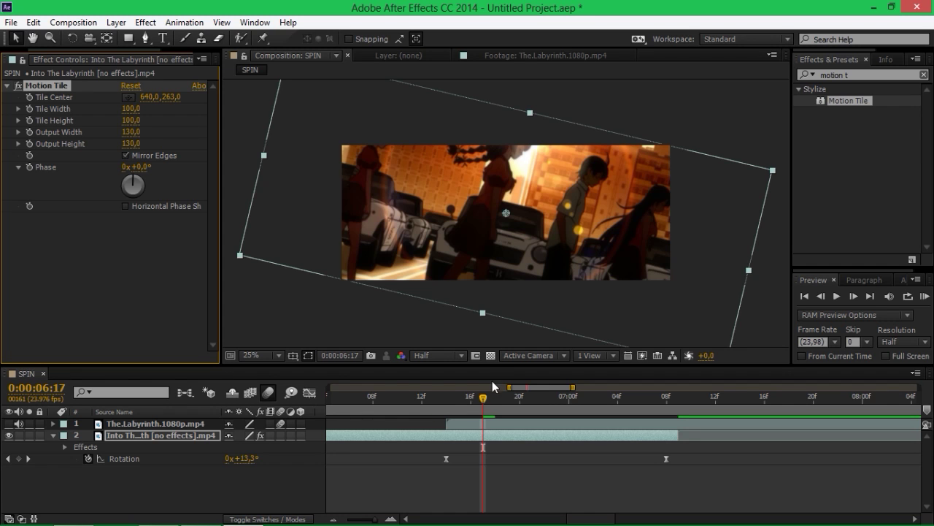
# Try reducing the lower layer's Scale to 101.1% at 0:00:06:16 to inspect the tiled edges, and undo it.
pyautogui.moveTo(490, 400); pyautogui.dragTo(532, 407)
pyautogui.moveTo(480, 397); pyautogui.dragTo(470, 396)
pyautogui.click(149, 446)
pyautogui.press('s')
pyautogui.moveTo(248, 454); pyautogui.dragTo(177, 449)
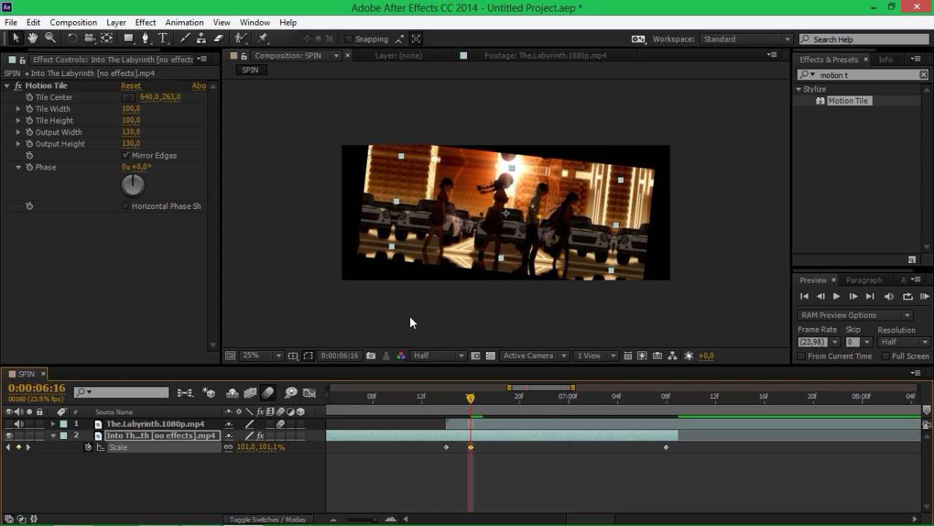
pyautogui.hotkey('shift', '/')
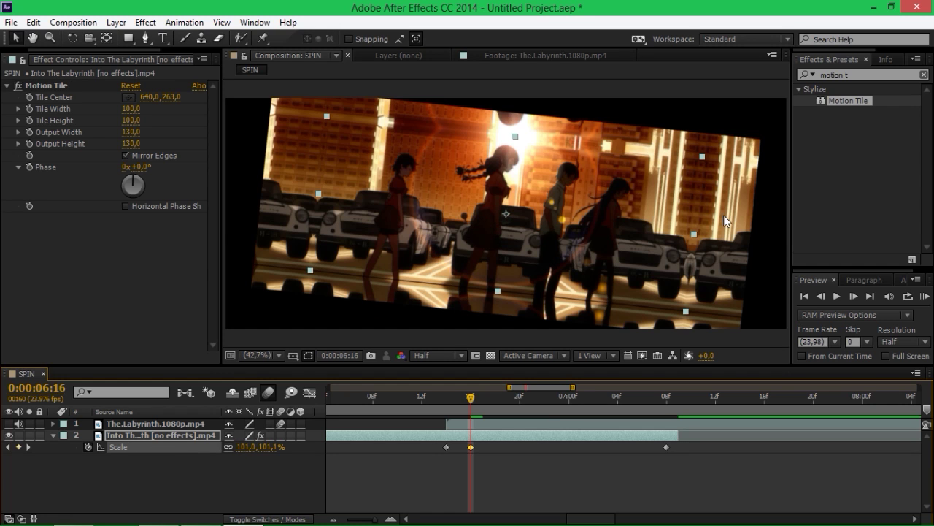
pyautogui.hotkey('ctrl', 'z')
pyautogui.press('s')
pyautogui.press('-')
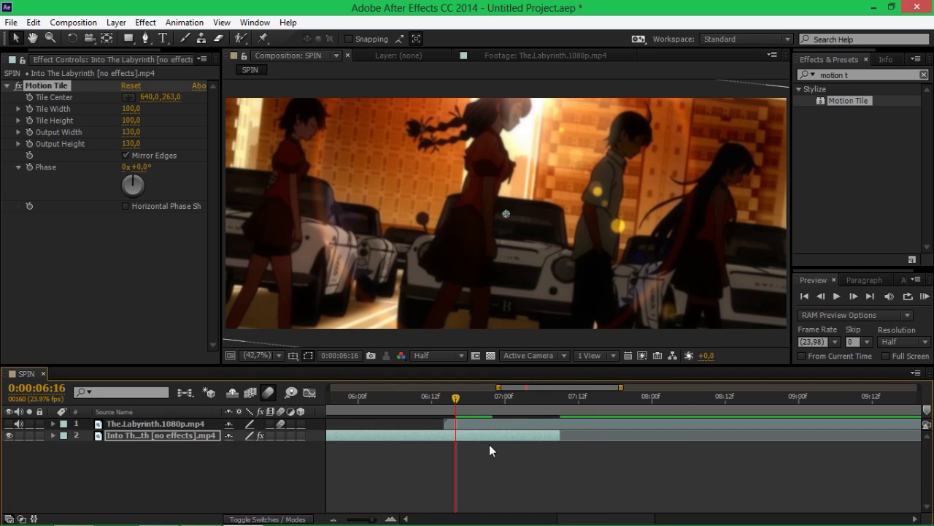
# Hide the Into The Labyrinth layer and display The.Labyrinth.1080p.mp4 alone at 0:00:06:14.
pyautogui.click(507, 422)
pyautogui.click(281, 423)
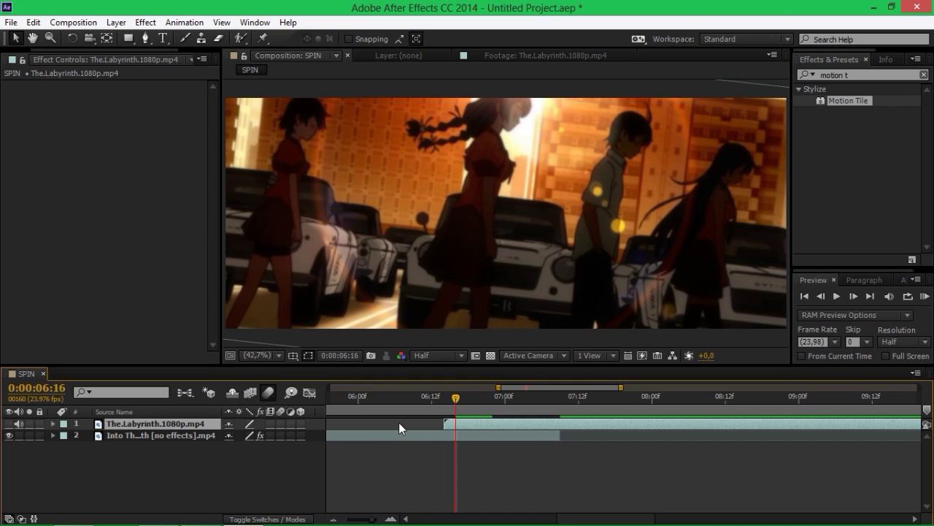
pyautogui.press('pageup')
pyautogui.press('pageup')
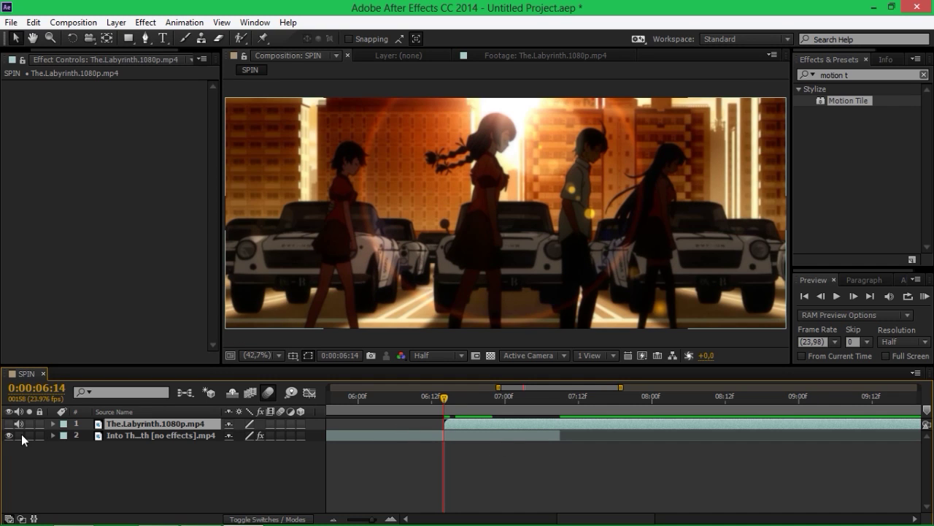
pyautogui.click(10, 436)
pyautogui.scroll(2, 476, 475)
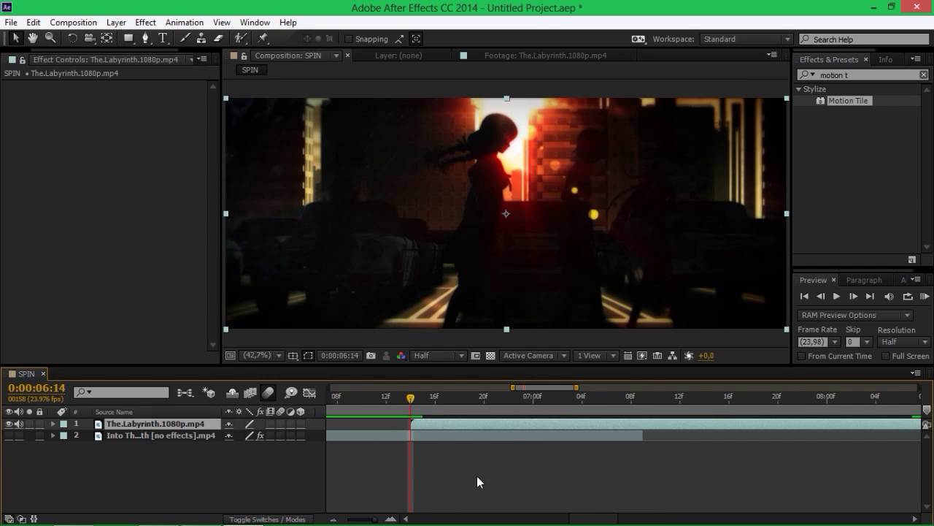
# Keyframe the Scale of The.Labyrinth.1080p.mp4 at 0:00:06:14 and enlarge the clip well beyond the frame.
pyautogui.press('s')
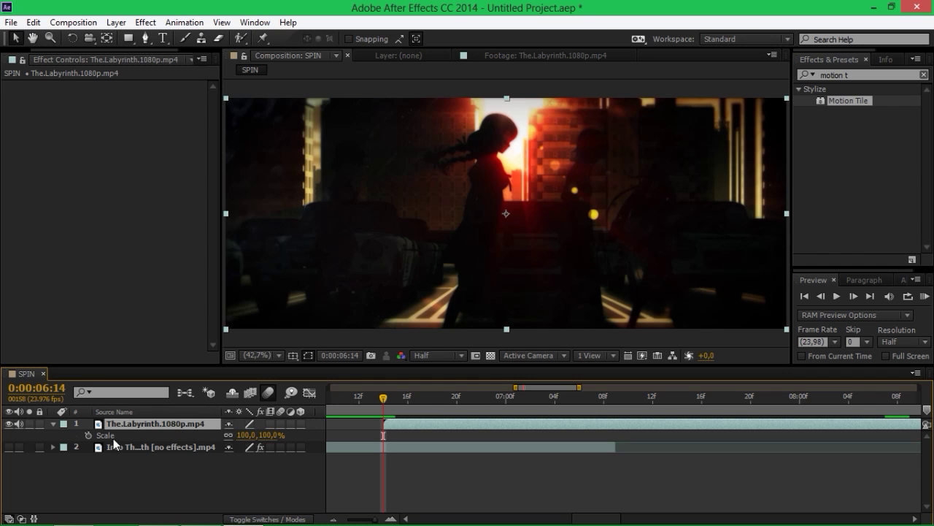
pyautogui.click(86, 435)
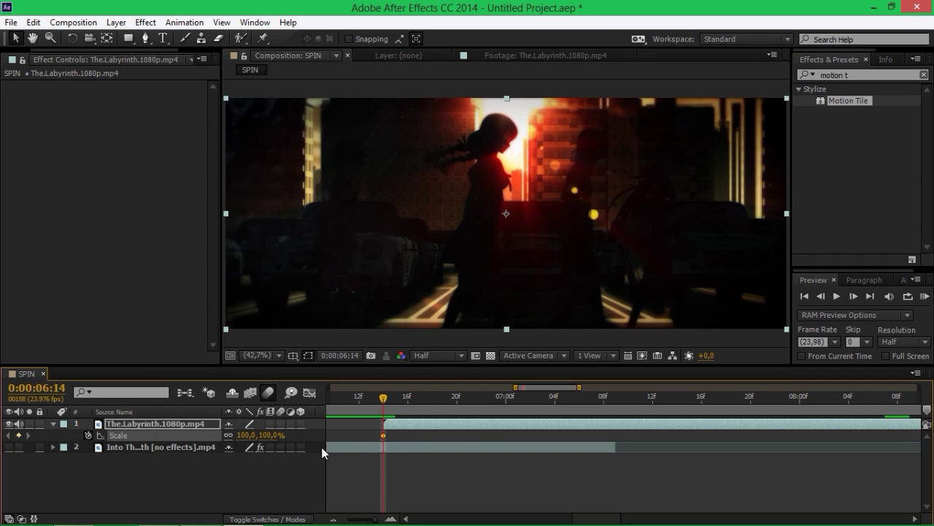
pyautogui.moveTo(249, 438); pyautogui.dragTo(438, 425)
# Keyframe the upper layer's Position at 0:00:06:14 with X at 727, and compare its framing with the lower clip.
pyautogui.press('p')
pyautogui.click(88, 436)
pyautogui.moveTo(232, 435); pyautogui.dragTo(11, 461)
pyautogui.click(9, 447)
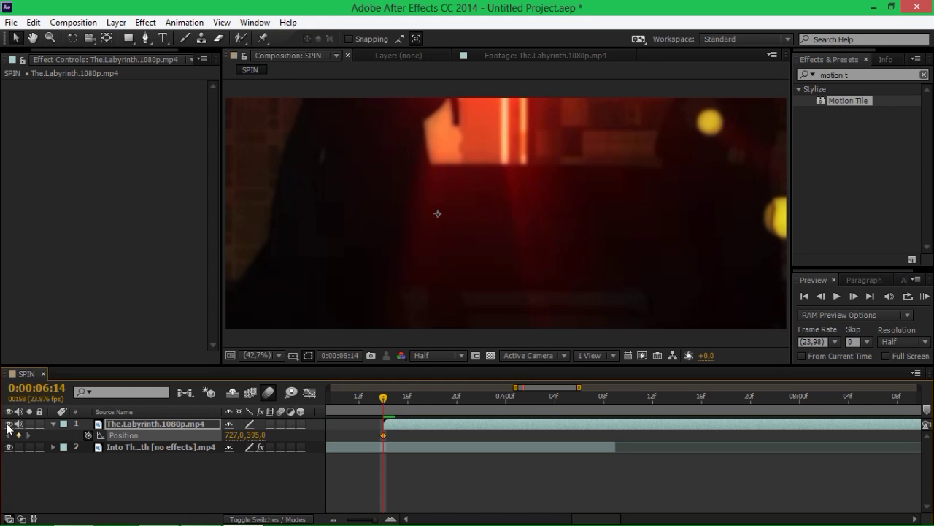
pyautogui.click(9, 424)
pyautogui.moveTo(378, 396)
pyautogui.mouseDown()
pyautogui.moveTo(605, 399)
pyautogui.moveTo(383, 398)
pyautogui.mouseUp()
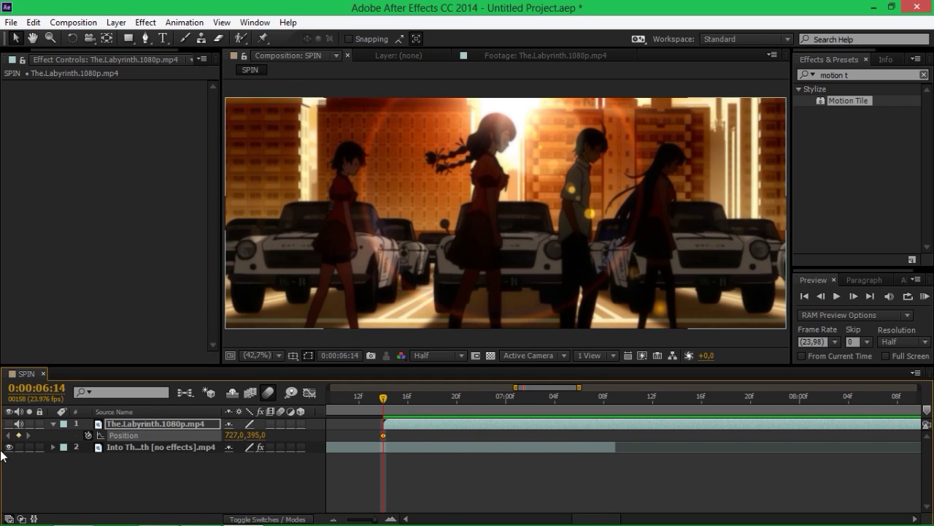
pyautogui.click(8, 446)
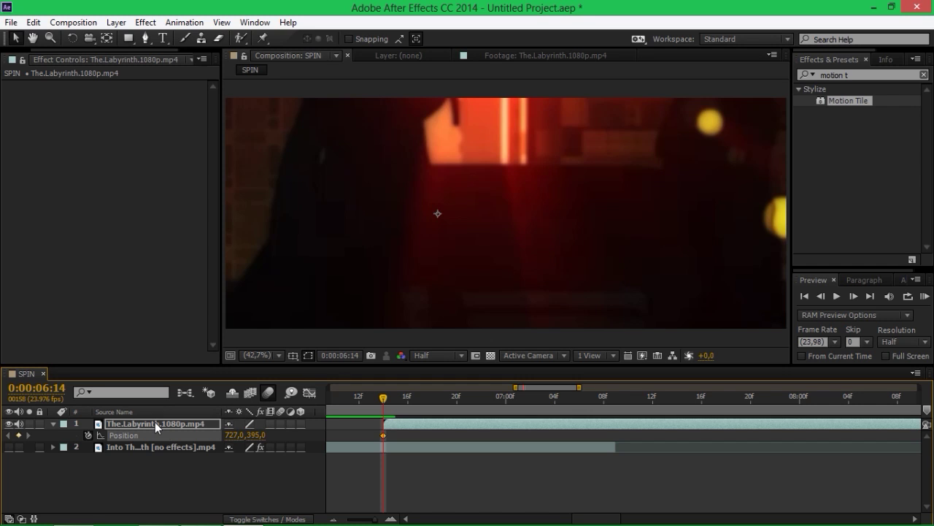
# Keyframe the upper layer's Rotation at 0:00:06:14 with a value of -180°.
pyautogui.press('r')
pyautogui.click(95, 434)
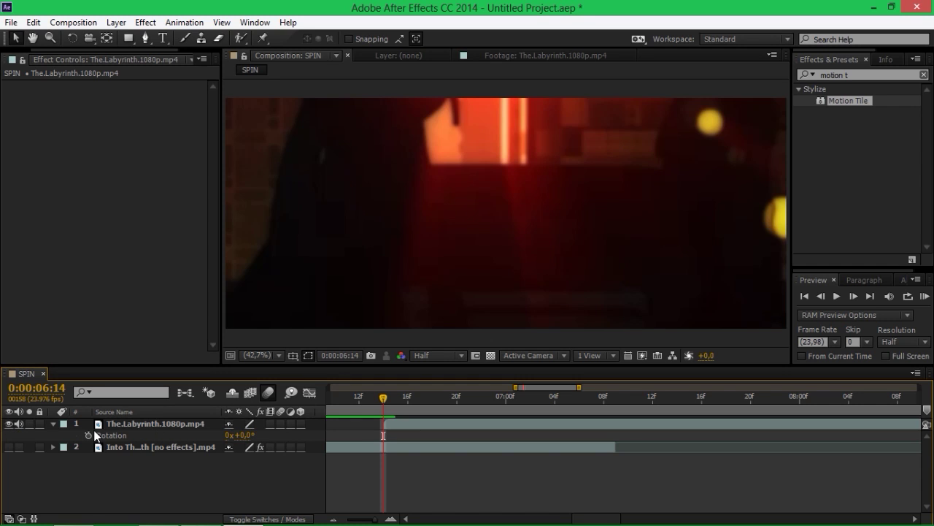
pyautogui.click(88, 435)
pyautogui.click(243, 435)
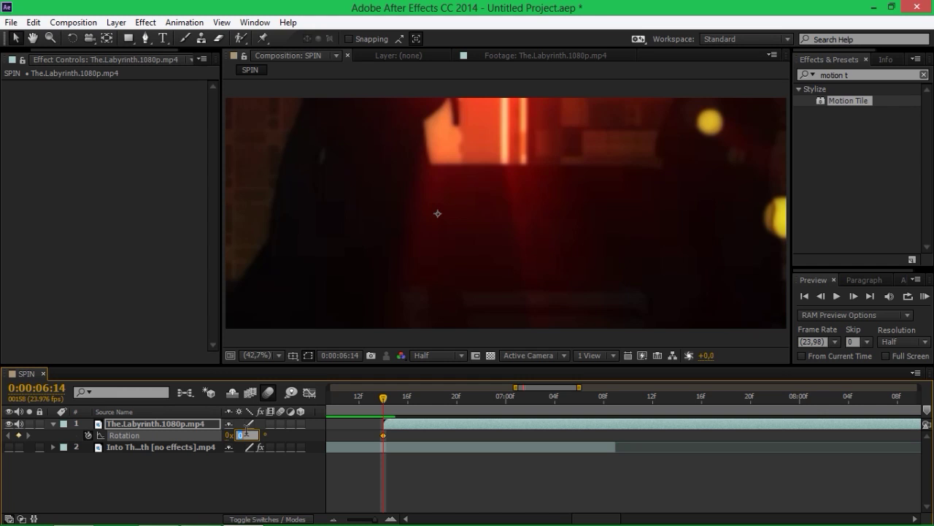
pyautogui.write('-180')
pyautogui.press('Return')
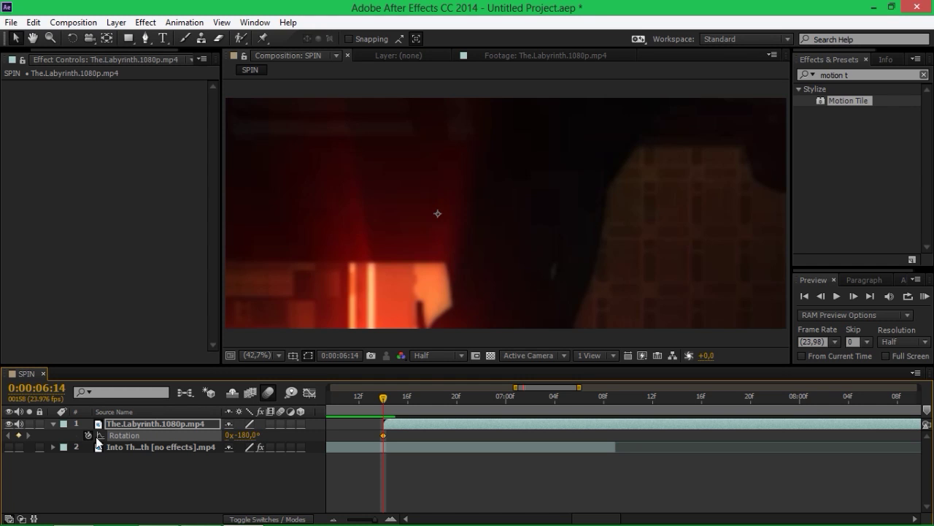
# Set the upper layer's Rotation to 0° at 0:00:07:08.
pyautogui.moveTo(376, 405); pyautogui.dragTo(616, 418)
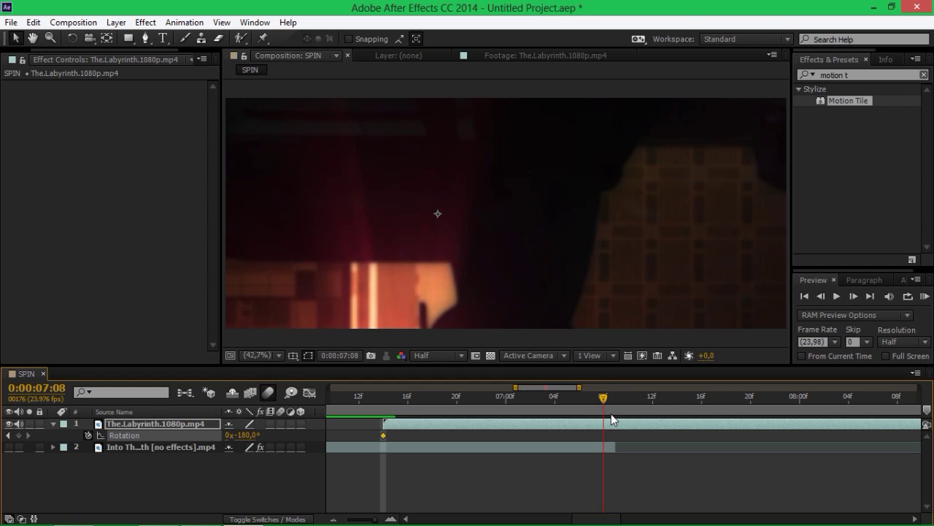
pyautogui.click(248, 435)
pyautogui.press('Return')
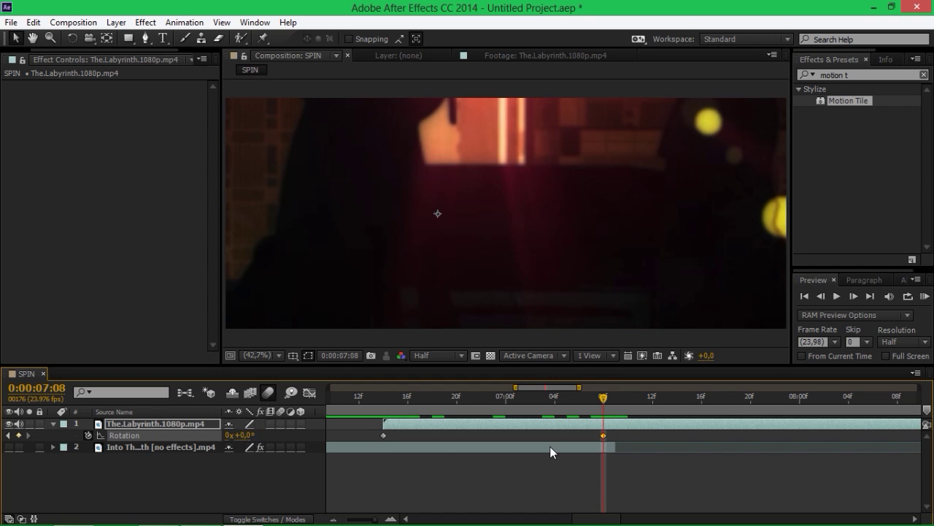
# Scrub through the spin with each layer displayed in turn to compare their rotations, returning to 0:00:06:14.
pyautogui.moveTo(603, 398); pyautogui.dragTo(450, 397)
pyautogui.moveTo(385, 401); pyautogui.dragTo(419, 402)
pyautogui.click(9, 446)
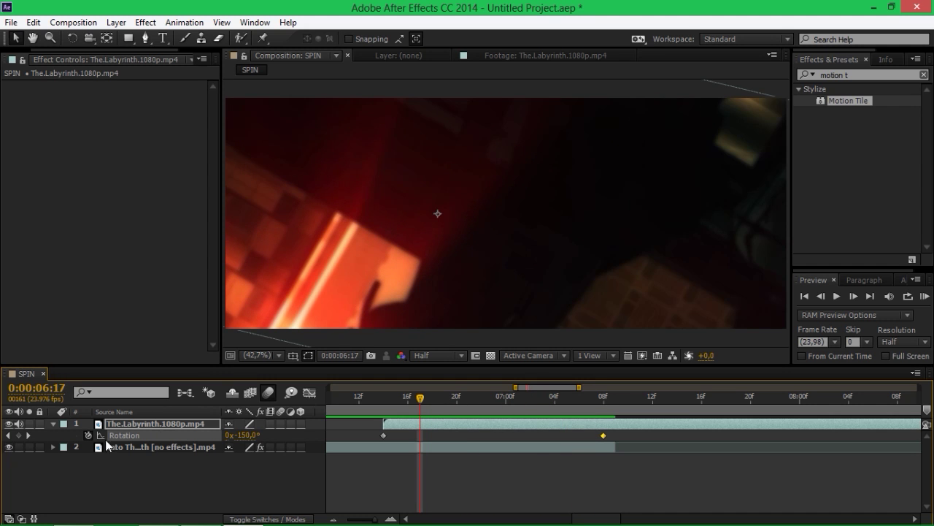
pyautogui.click(9, 423)
pyautogui.moveTo(355, 397); pyautogui.dragTo(541, 410)
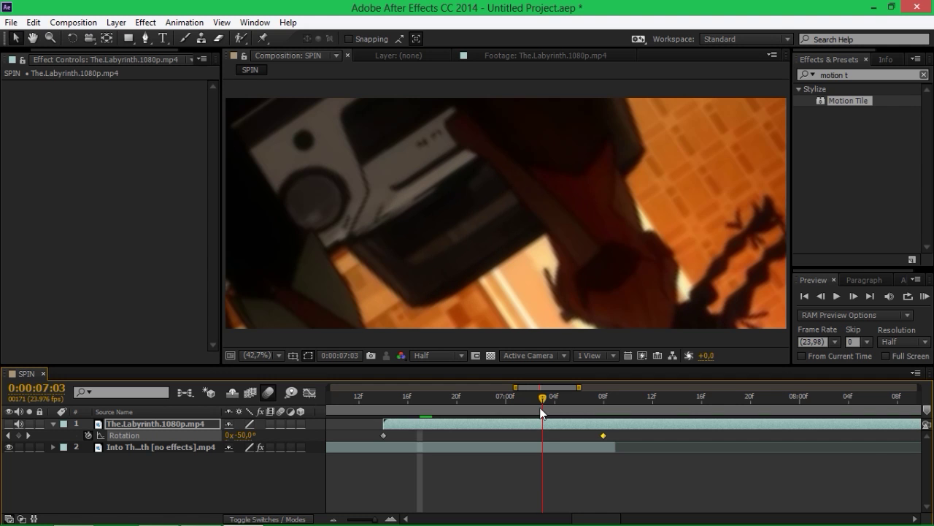
pyautogui.click(9, 447)
pyautogui.click(8, 423)
pyautogui.moveTo(365, 398); pyautogui.dragTo(385, 419)
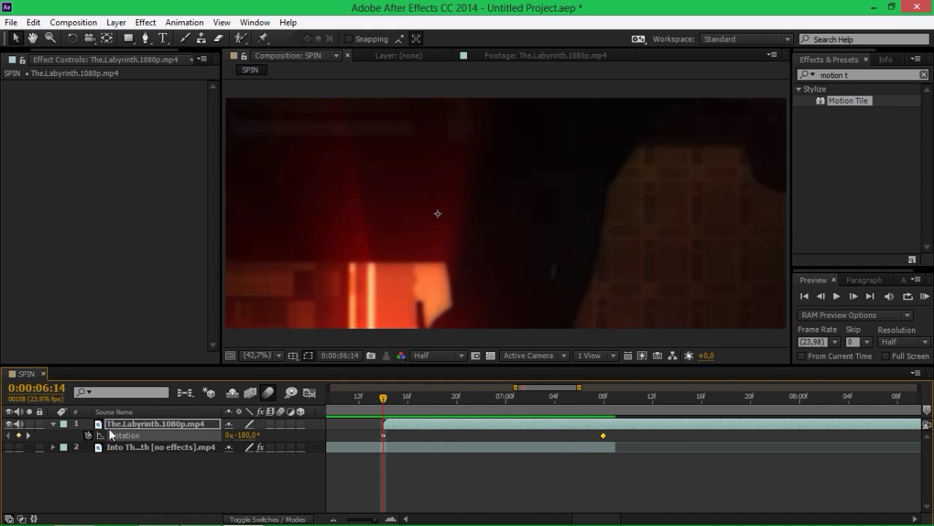
# Move the upper layer's Position X to 1253 at 0:00:06:14 and compare it with the lower clip's framing at 0:00:07:08.
pyautogui.press('p')
pyautogui.moveTo(236, 441); pyautogui.dragTo(590, 432)
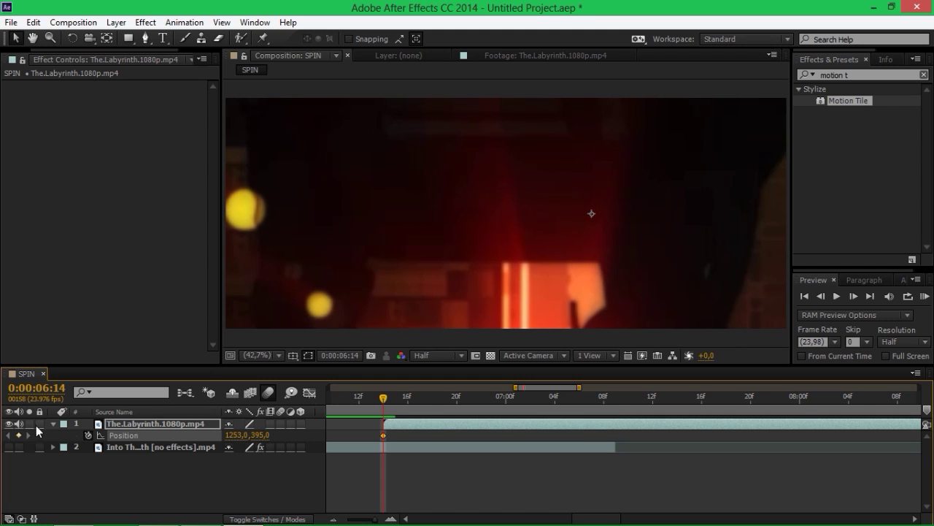
pyautogui.click(8, 441)
pyautogui.click(10, 444)
pyautogui.click(8, 424)
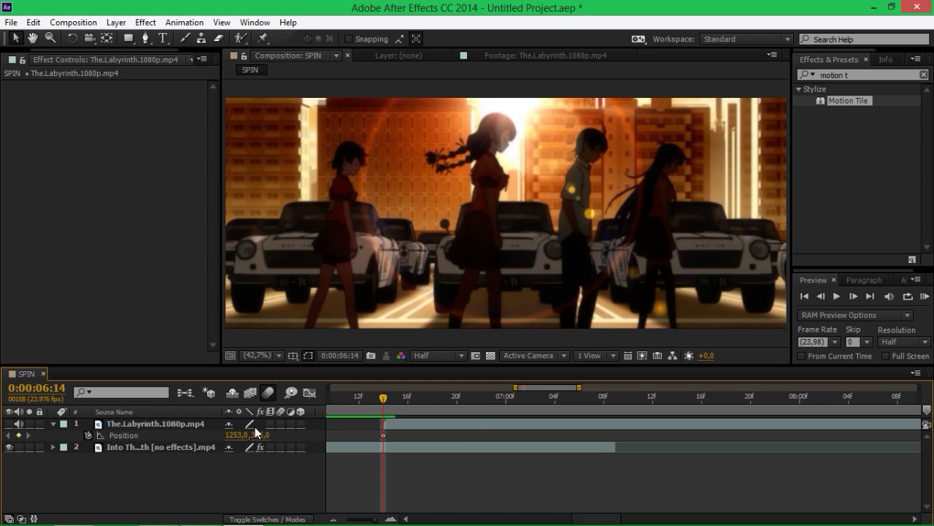
pyautogui.click(605, 400)
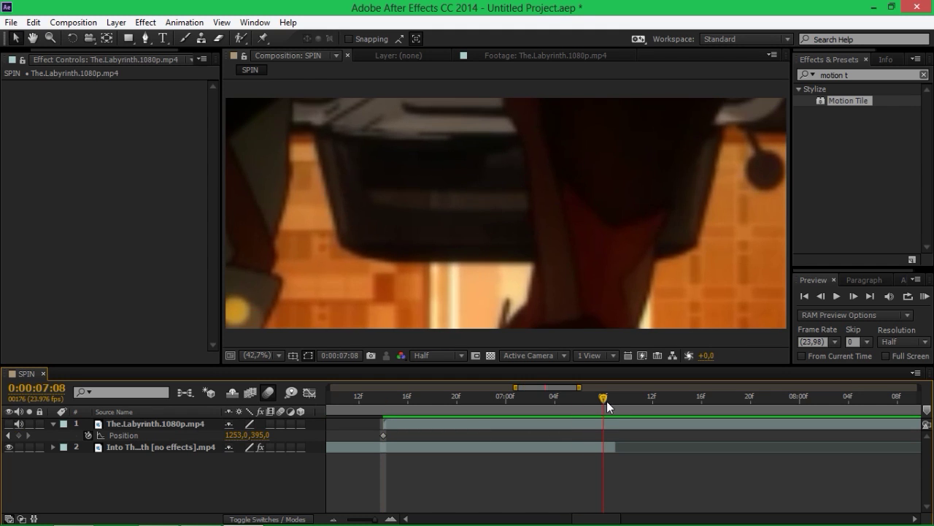
pyautogui.click(9, 447)
pyautogui.click(9, 423)
# Set the Position X of The.Labyrinth.1080p.mp4 to 1432 at its start, 0:00:06:14.
pyautogui.click(110, 424)
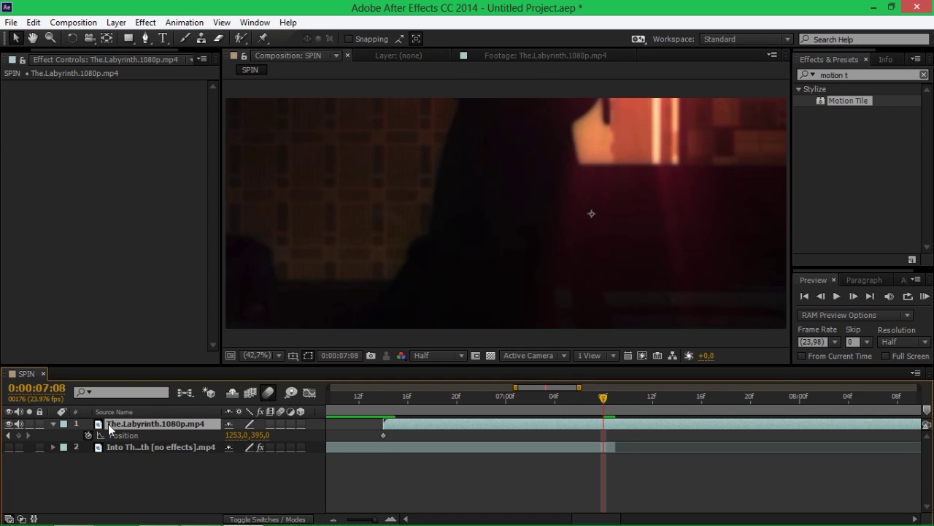
pyautogui.press('i')
pyautogui.moveTo(232, 434); pyautogui.dragTo(356, 434)
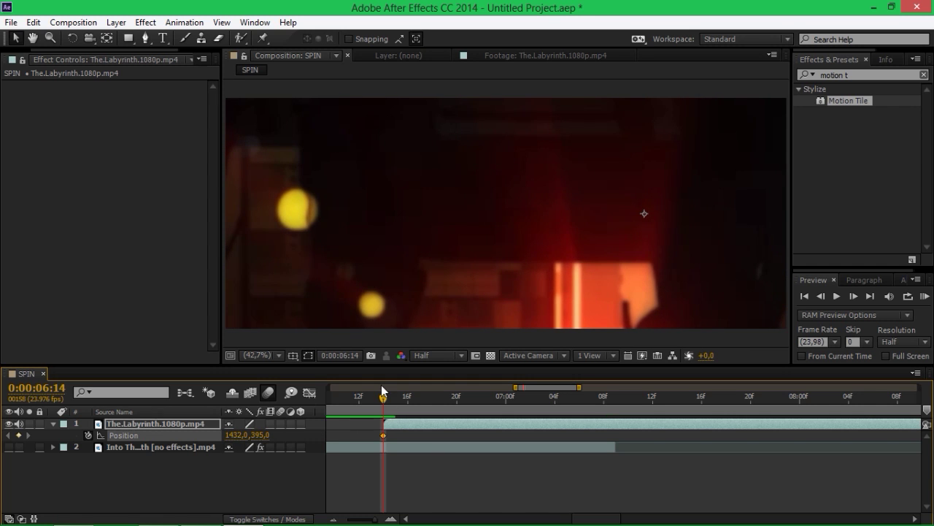
# Add a Position keyframe to the upper layer at 0:00:07:08 with X at 640.
pyautogui.moveTo(384, 397); pyautogui.dragTo(612, 408)
pyautogui.click(235, 434)
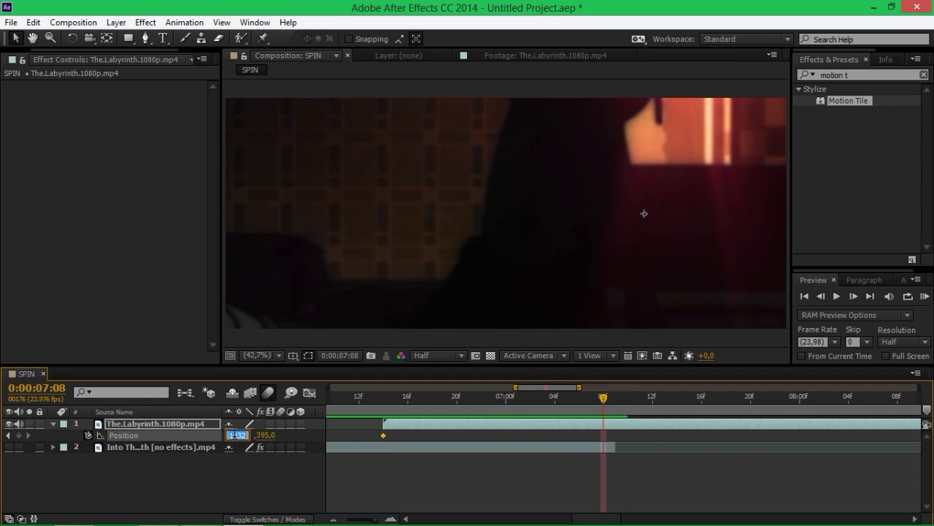
pyautogui.write('640')
pyautogui.press('Return')
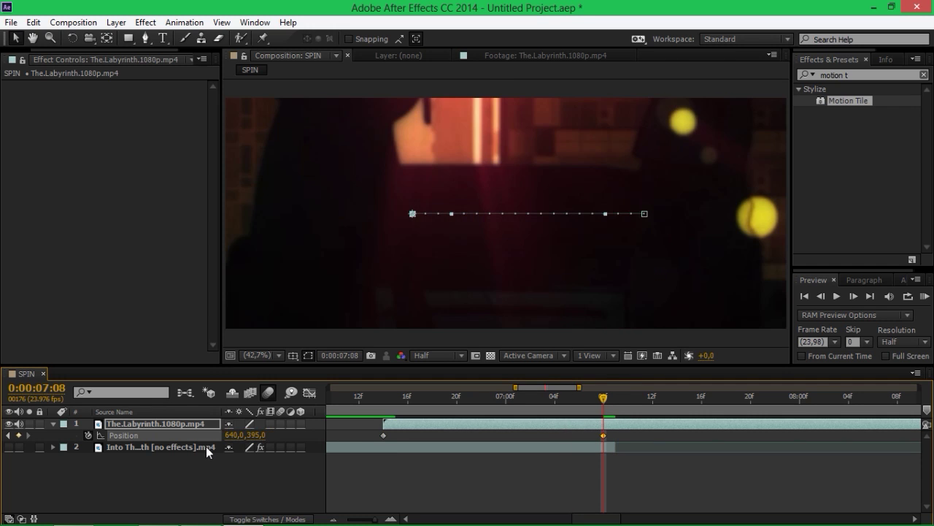
# Check the lower layer's Position and set the upper layer's Position to 960, 640 at 0:00:07:08.
pyautogui.click(206, 446)
pyautogui.press('p')
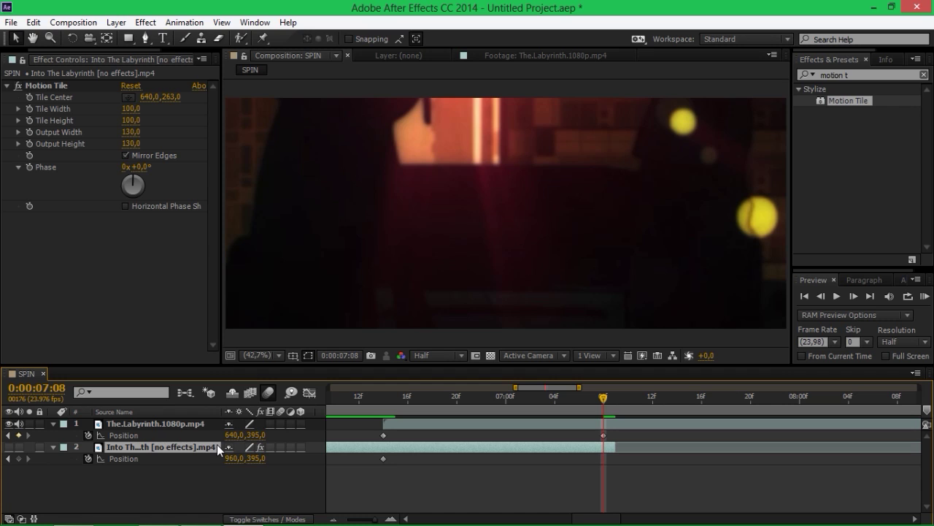
pyautogui.press('p')
pyautogui.click(234, 434)
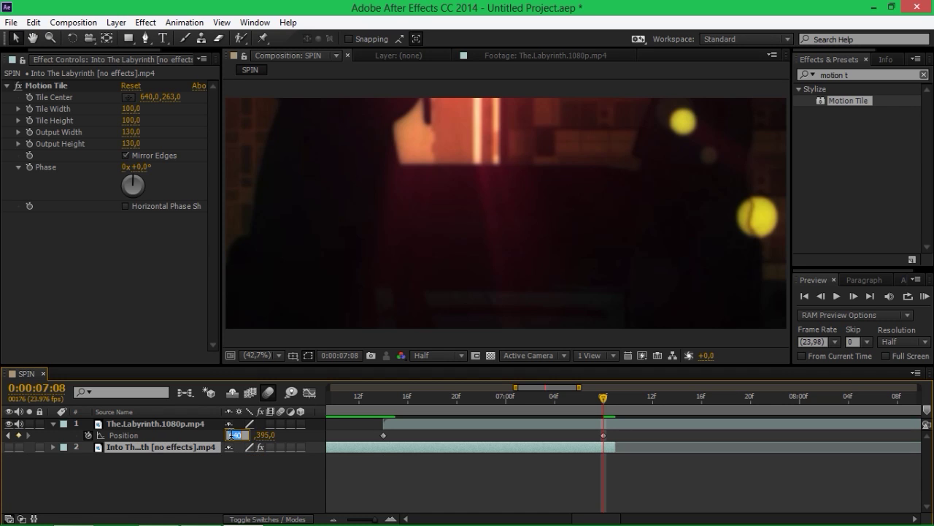
pyautogui.write('960')
pyautogui.press('Tab')
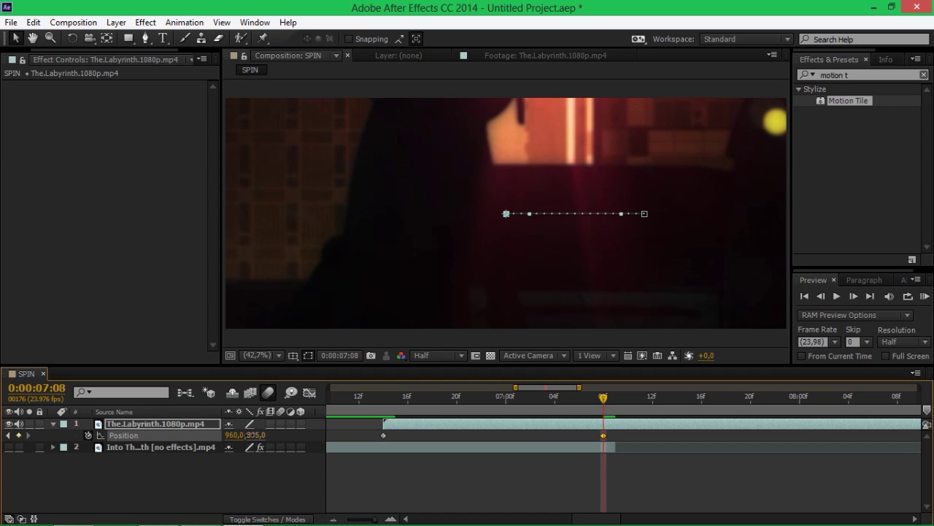
pyautogui.write('640')
pyautogui.press('Return')
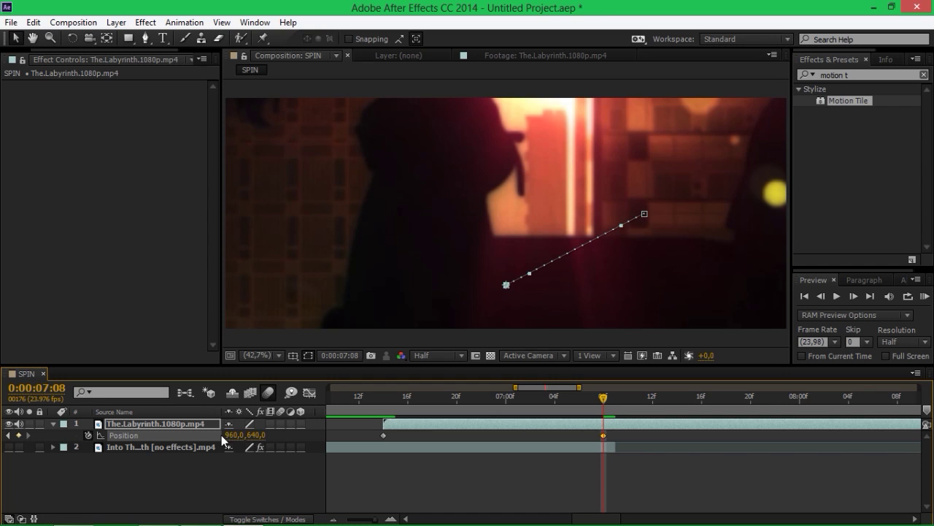
# Set the upper layer's Scale to 100% at 0:00:07:08.
pyautogui.press('s')
pyautogui.click(240, 434)
pyautogui.write('100')
pyautogui.press('Return')
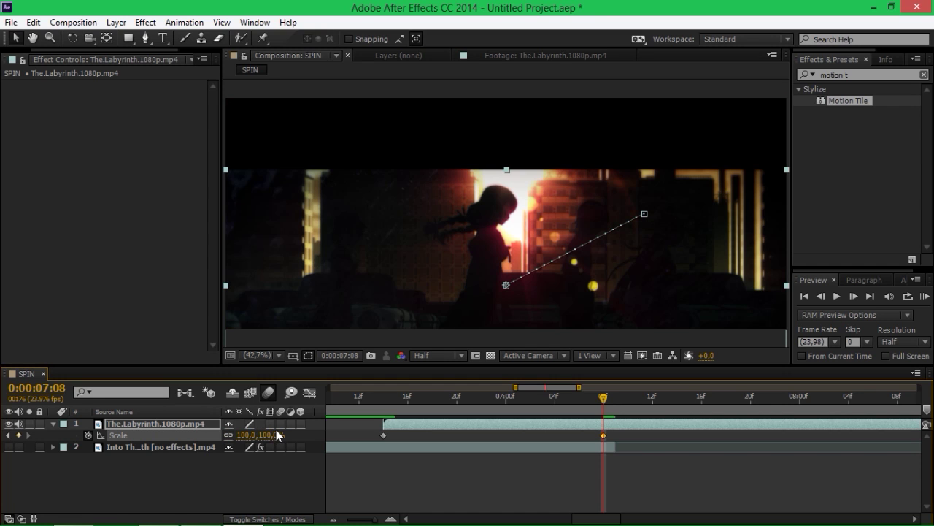
# Adjust the upper layer's Position Y to 396 at 0:00:07:08 so the clip fills the frame vertically.
pyautogui.press('p')
pyautogui.moveTo(255, 435); pyautogui.dragTo(212, 435)
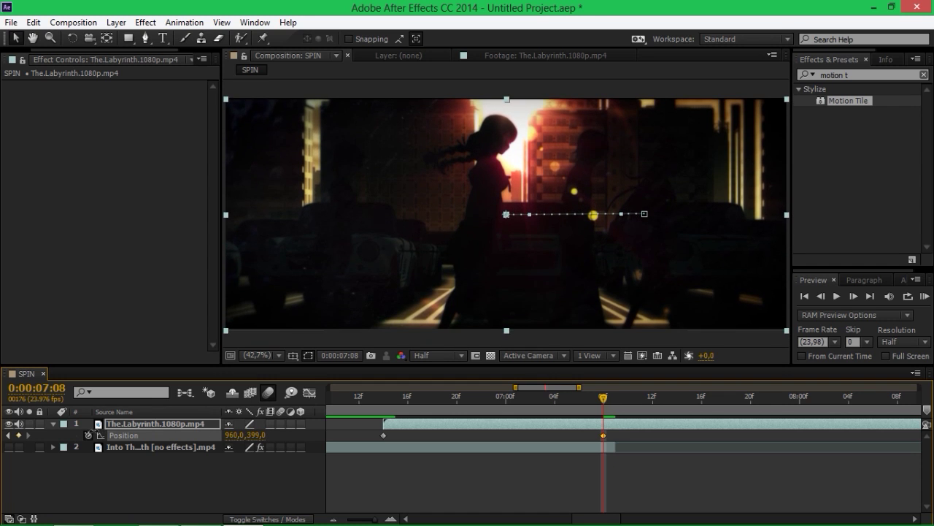
pyautogui.moveTo(212, 435); pyautogui.dragTo(212, 435)
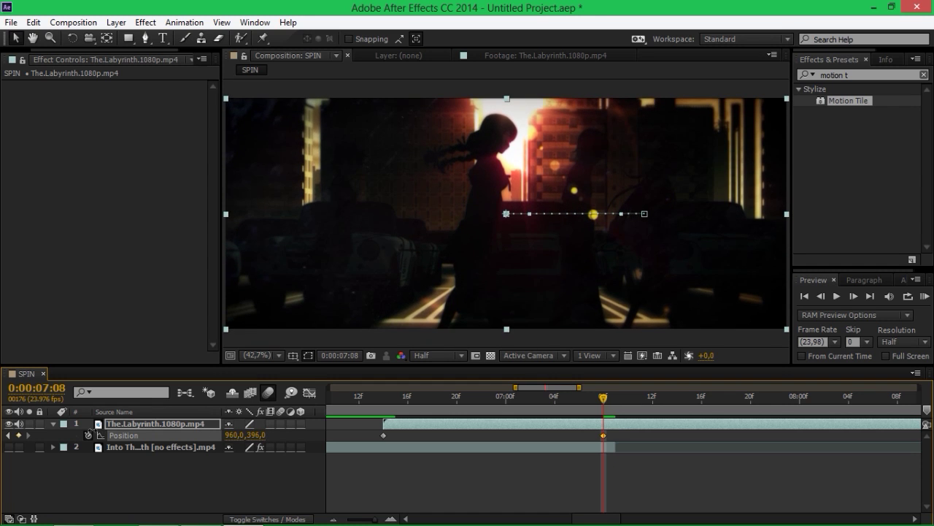
# Examine the upper layer's frame and motion path around 0:00:07:08 in the enlarged composition view.
pyautogui.press('`')
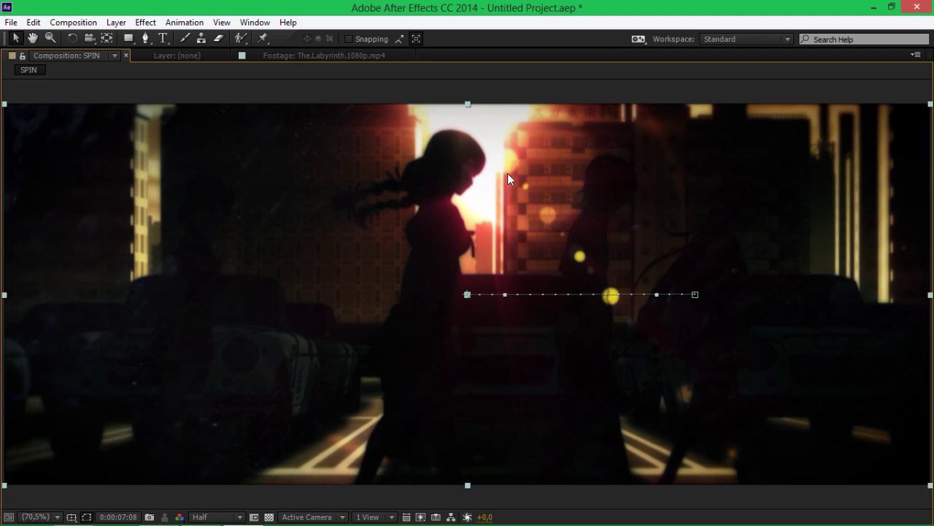
pyautogui.press('space')
pyautogui.moveTo(630, 127); pyautogui.dragTo(529, 246)
pyautogui.scroll(1, 529, 245)
pyautogui.scroll(1, 529, 246)
pyautogui.hotkey('shift', '/')
pyautogui.press('`')
# Apply Motion Tile to the upper layer with Mirror Edges enabled and Output Height 123, checking it at 0:00:07:06.
pyautogui.moveTo(498, 406); pyautogui.dragTo(580, 405)
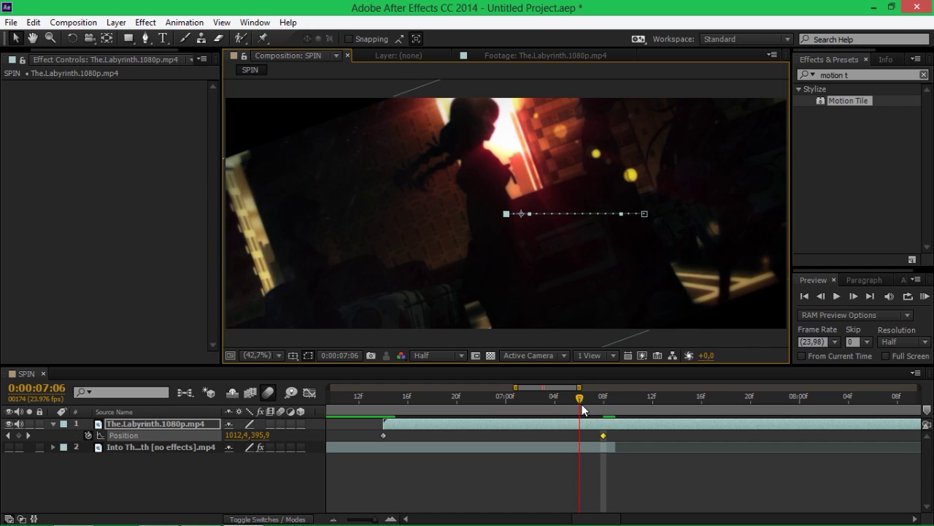
pyautogui.doubleClick(852, 102)
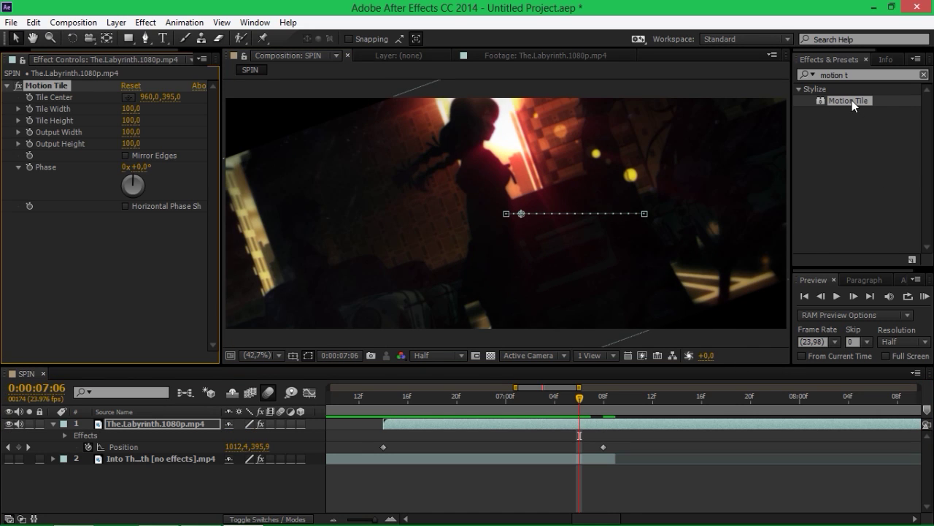
pyautogui.click(125, 155)
pyautogui.click(135, 144)
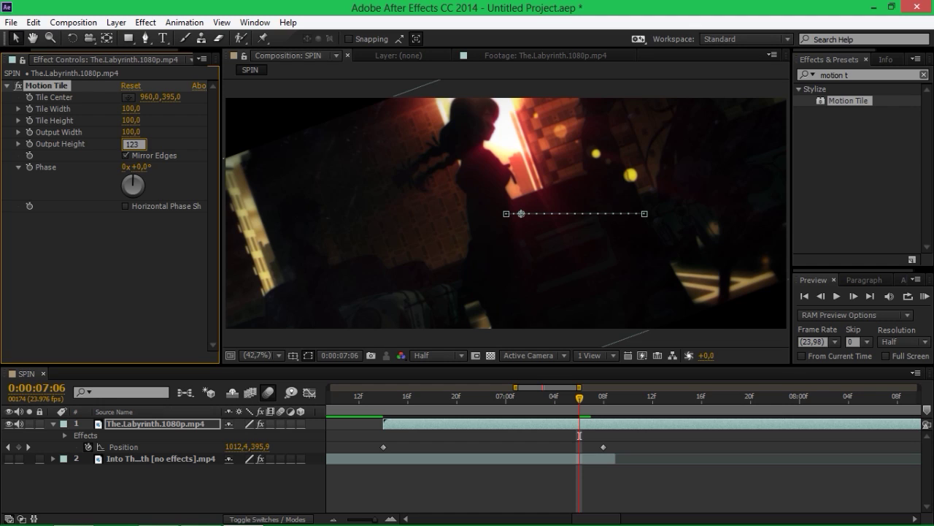
pyautogui.write('123')
pyautogui.press('Return')
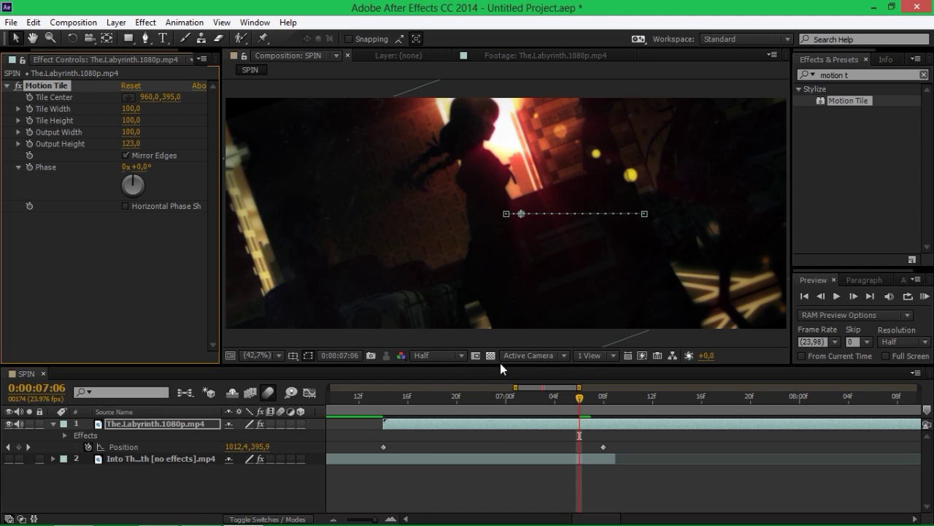
# Set both Output Height and Output Width of the upper layer's Motion Tile to 140.
pyautogui.click(124, 143)
pyautogui.write('140')
pyautogui.press('Return')
pyautogui.click(131, 132)
pyautogui.write('140')
pyautogui.press('Return')
# Check the tiled edges at 0:00:07:04 and set the upper layer's Motion Tile Output Height to 160.
pyautogui.moveTo(393, 392); pyautogui.dragTo(550, 439)
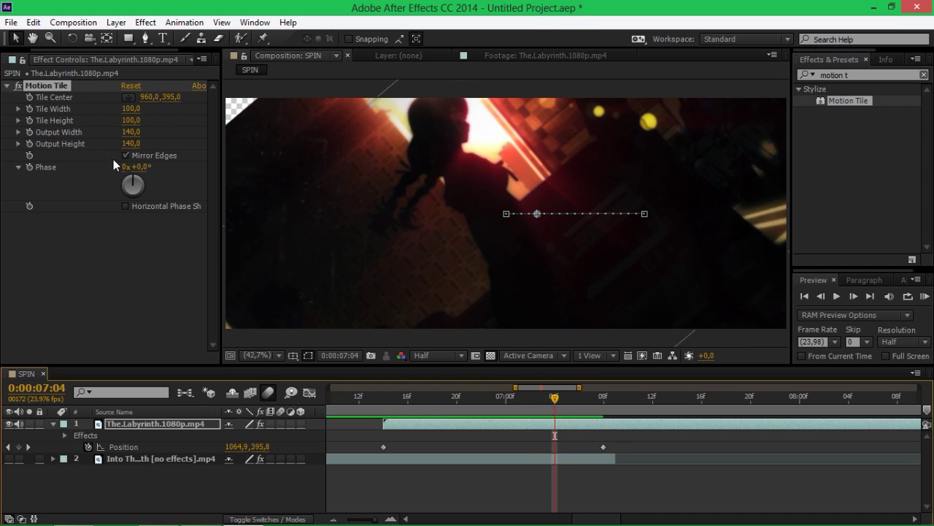
pyautogui.click(132, 144)
pyautogui.write('160')
pyautogui.press('Return')
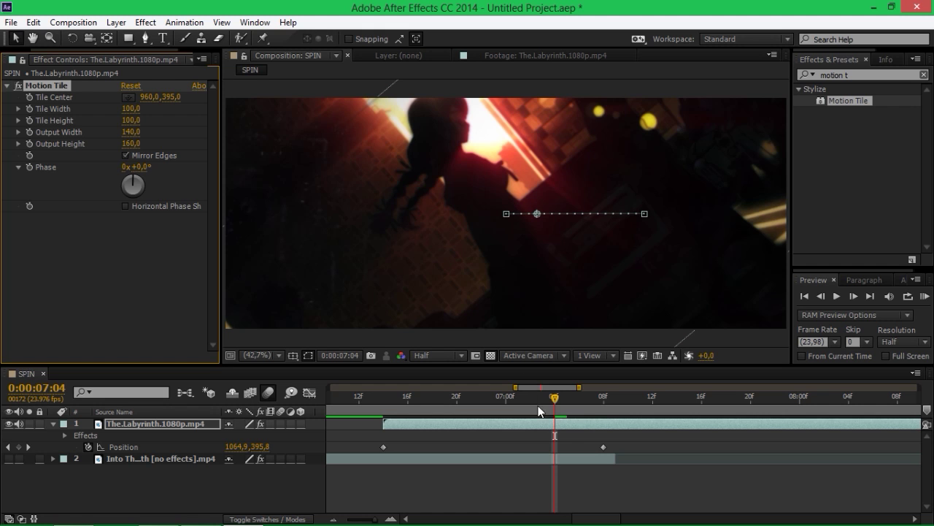
pyautogui.moveTo(559, 402); pyautogui.dragTo(604, 421)
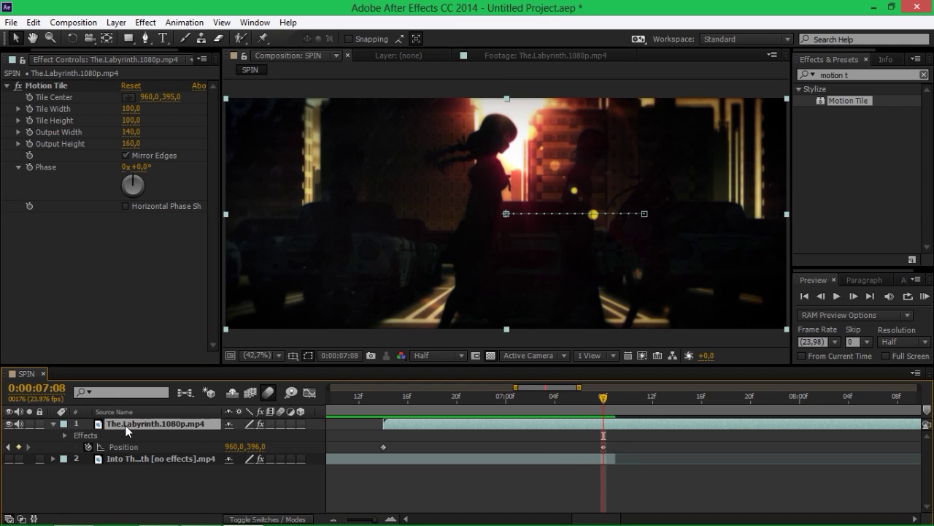
# Ease both Scale keyframes of the upper layer and set their temporal interpolation to Bezier.
pyautogui.press('s')
pyautogui.moveTo(615, 436); pyautogui.dragTo(382, 436)
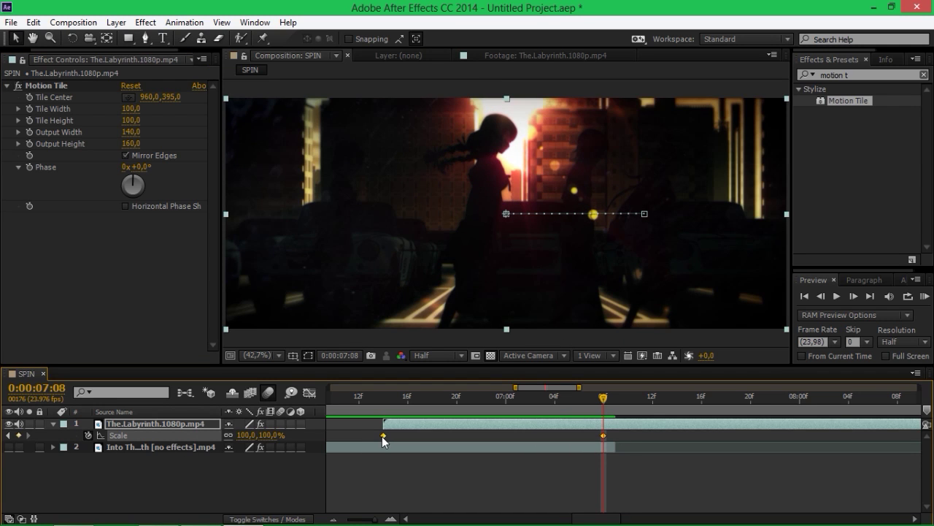
pyautogui.moveTo(383, 437)
pyautogui.rightClick(383, 436)
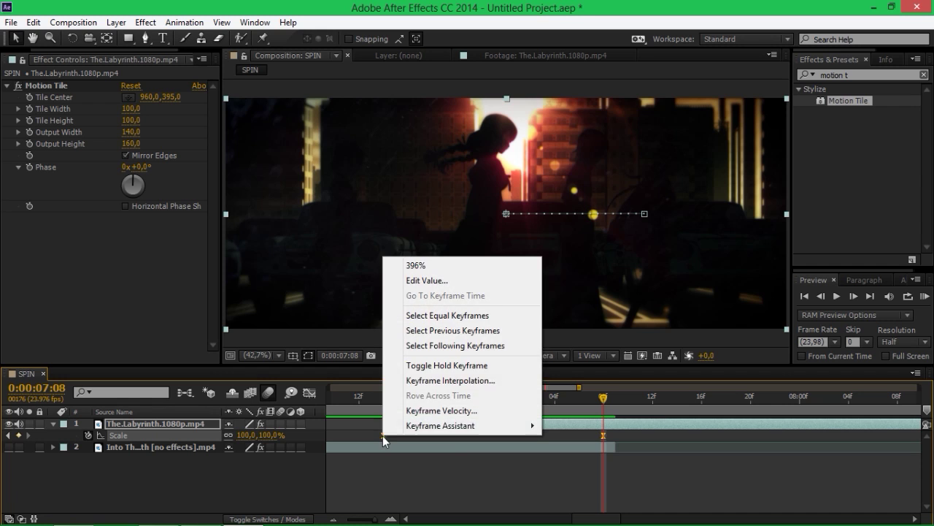
pyautogui.click(448, 380)
pyautogui.click(452, 192)
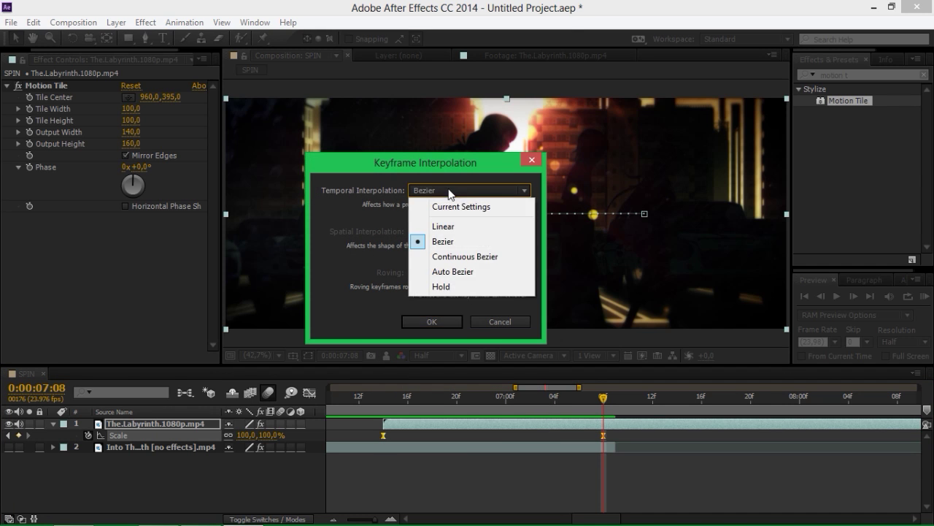
pyautogui.click(434, 246)
pyautogui.click(431, 321)
# Check the tiled edges at 0:00:07:05 and set the upper layer's Motion Tile Output Height to 200.
pyautogui.click(394, 398)
pyautogui.moveTo(395, 397); pyautogui.dragTo(566, 406)
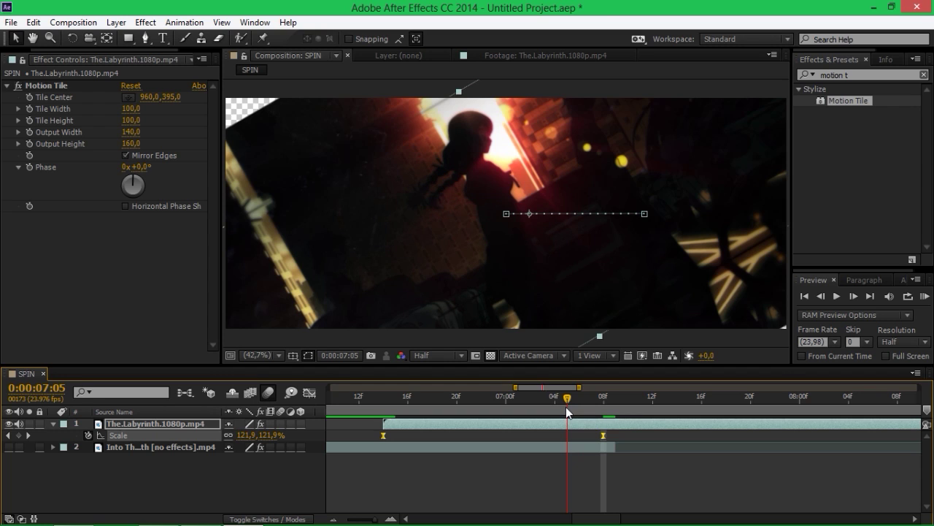
pyautogui.click(131, 143)
pyautogui.write('200')
pyautogui.press('Return')
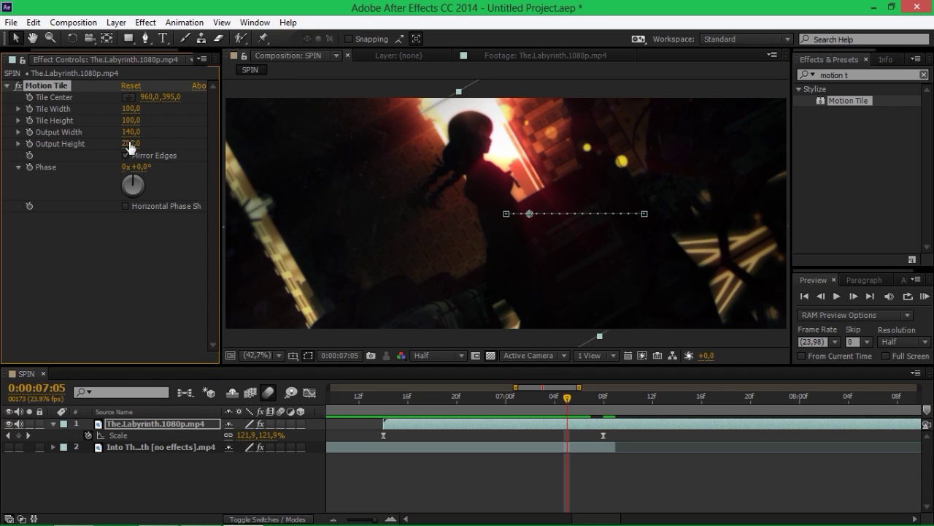
pyautogui.moveTo(570, 397); pyautogui.dragTo(418, 421)
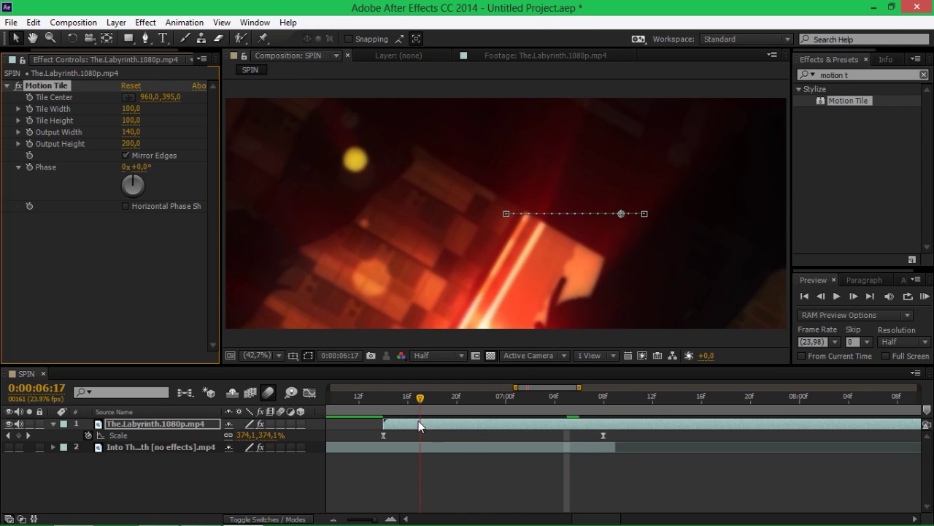
# Collapse the upper layer's properties and make the lower layer visible at 0:00:06:14.
pyautogui.click(53, 423)
pyautogui.click(182, 438)
pyautogui.moveTo(418, 400); pyautogui.dragTo(383, 400)
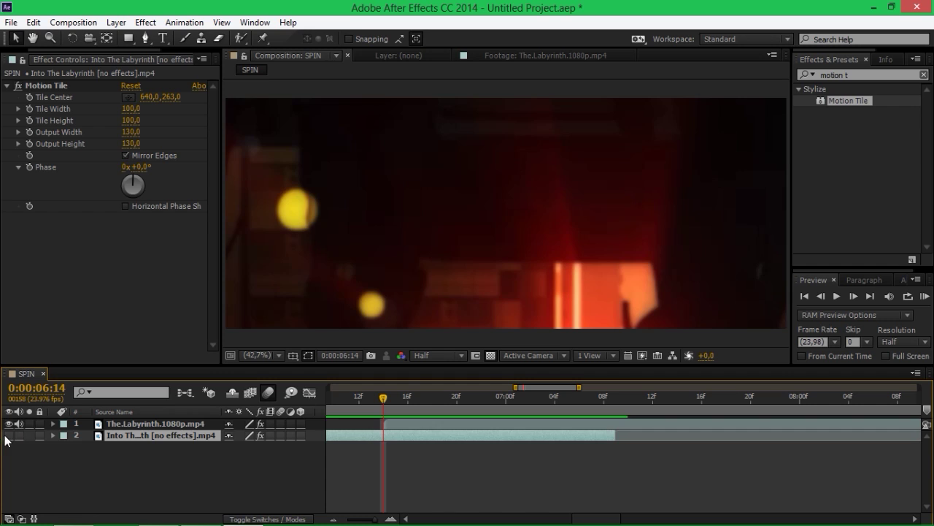
# Keyframe the upper layer's Opacity to fade in from 0% at 0:00:06:14 to 100% at 0:00:07:08.
pyautogui.click(109, 425)
pyautogui.press('t')
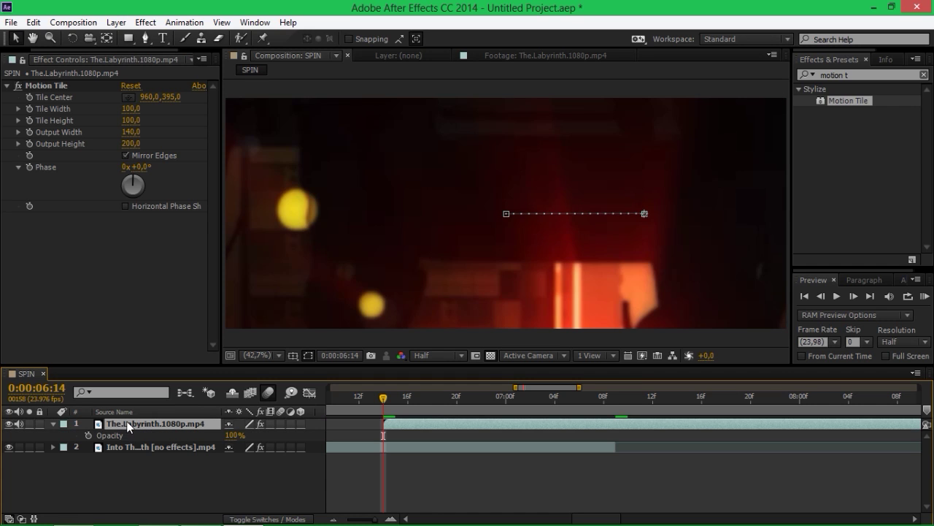
pyautogui.click(86, 435)
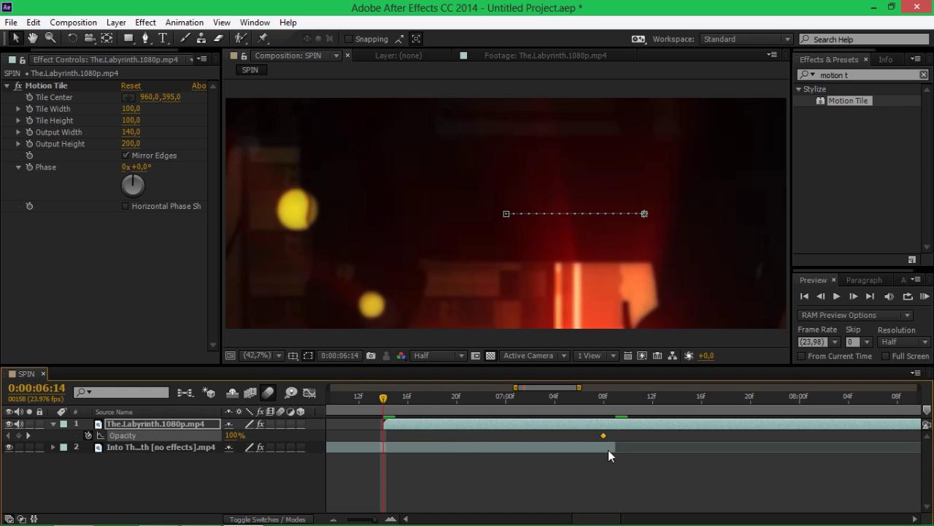
pyautogui.moveTo(227, 435); pyautogui.dragTo(149, 437)
pyautogui.click(399, 406)
pyautogui.moveTo(398, 405); pyautogui.dragTo(454, 410)
pyautogui.moveTo(489, 404); pyautogui.dragTo(377, 398)
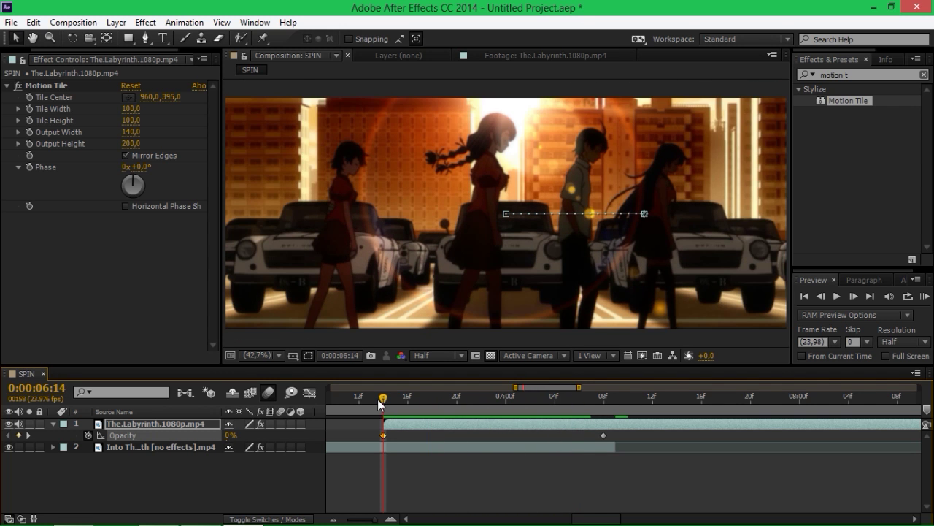
# Apply Easy Ease to both Opacity keyframes of the upper layer and check the fade near its start.
pyautogui.moveTo(640, 436); pyautogui.dragTo(368, 457)
pyautogui.press('F9')
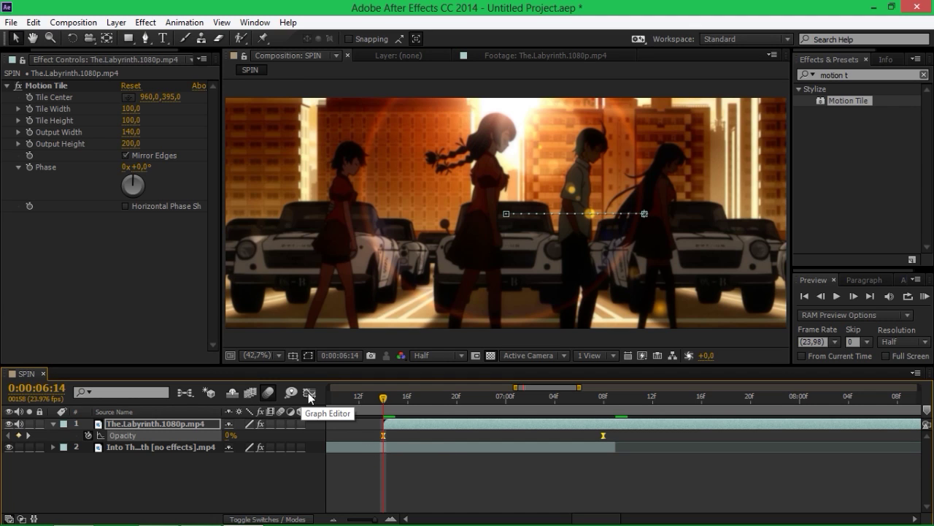
pyautogui.moveTo(388, 397)
pyautogui.mouseDown()
pyautogui.moveTo(589, 394)
pyautogui.moveTo(402, 391)
pyautogui.mouseUp()
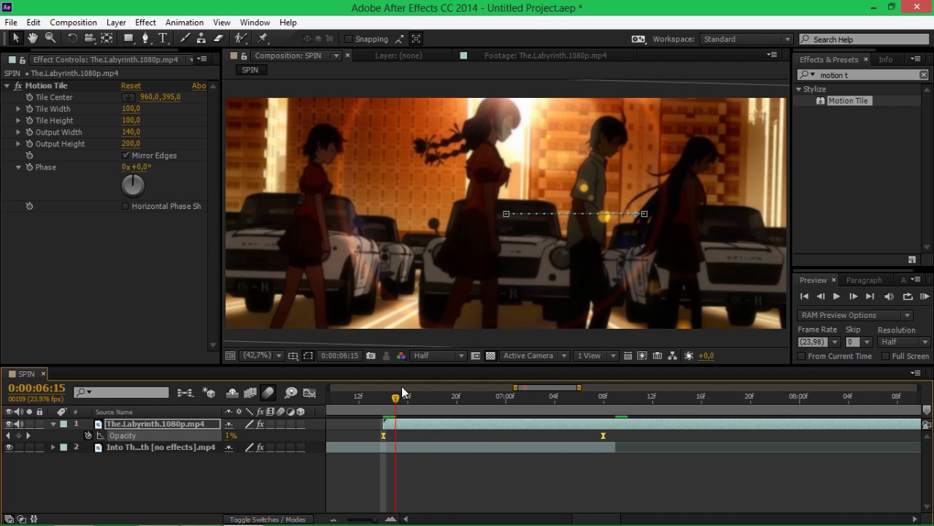
# Lengthen the outgoing handle of the first Opacity keyframe to about 0:00:07:03 in the value graph for a slower fade-in.
pyautogui.click(309, 393)
pyautogui.click(419, 486)
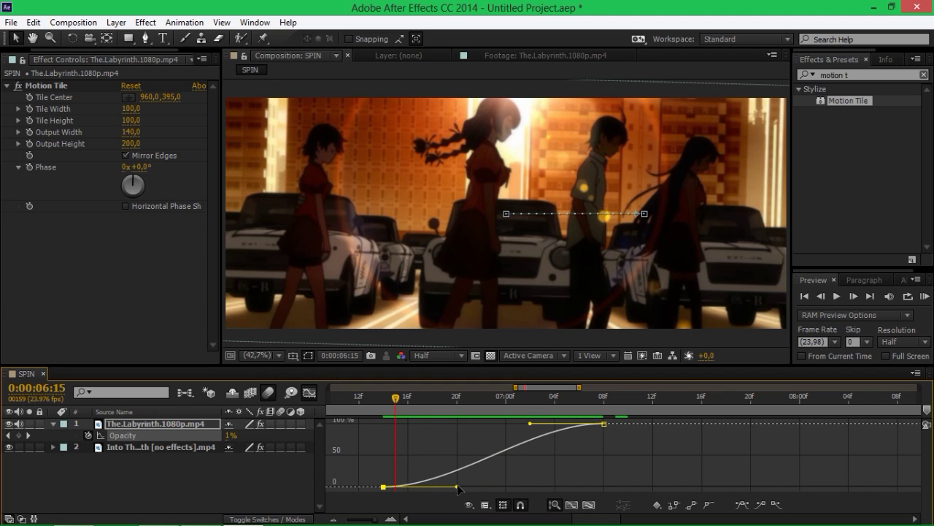
pyautogui.moveTo(461, 487); pyautogui.dragTo(539, 485)
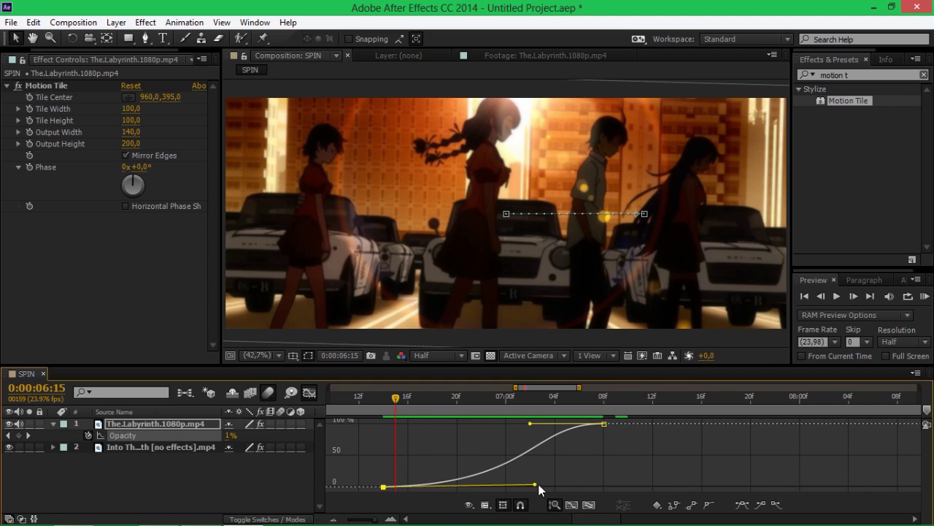
pyautogui.moveTo(544, 484); pyautogui.dragTo(541, 486)
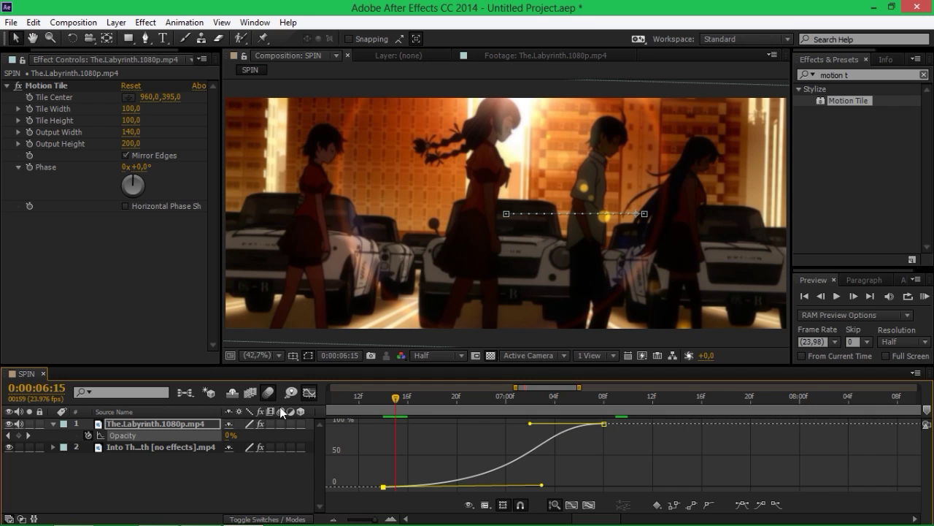
pyautogui.click(308, 391)
pyautogui.moveTo(389, 399); pyautogui.dragTo(467, 386)
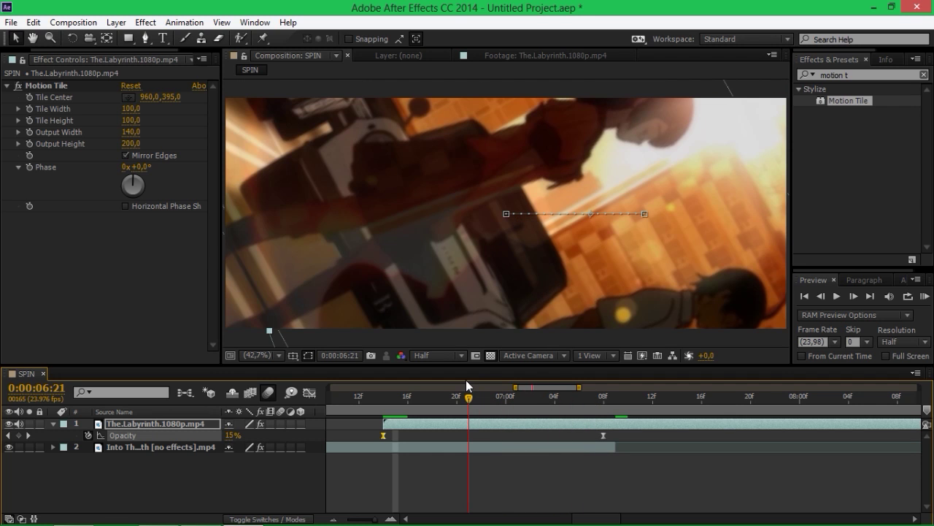
# Lengthen the outgoing handle of the upper layer's first Scale keyframe to about 0:00:06:22 in the value graph.
pyautogui.click(477, 425)
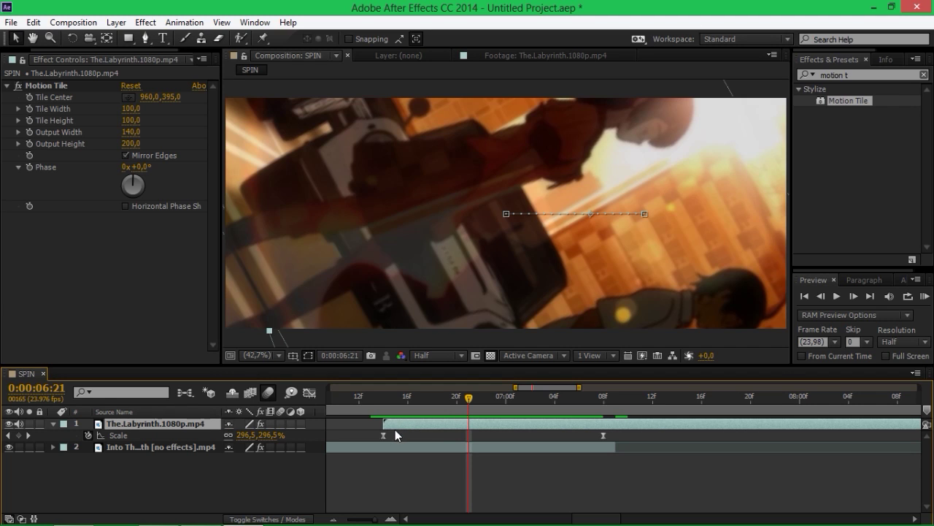
pyautogui.moveTo(369, 432); pyautogui.dragTo(610, 444)
pyautogui.click(310, 393)
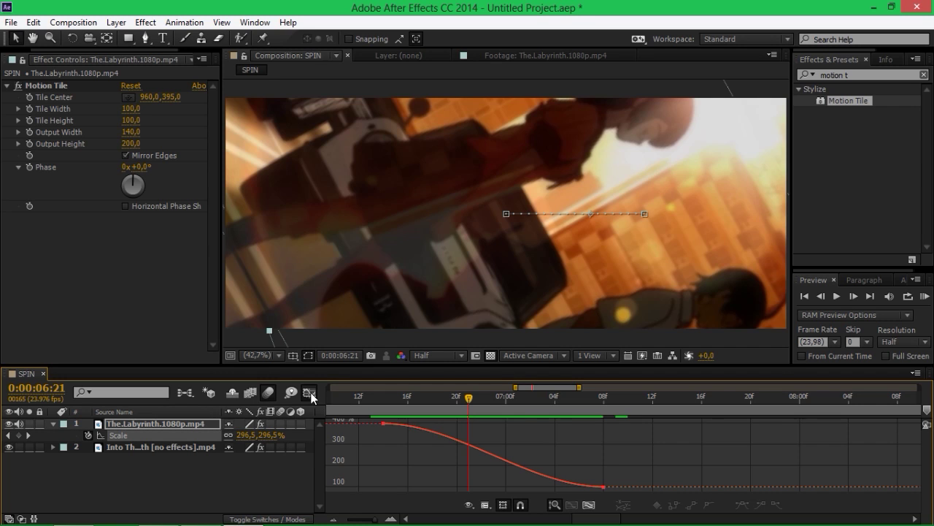
pyautogui.moveTo(385, 423)
pyautogui.click(385, 422)
pyautogui.moveTo(457, 424); pyautogui.dragTo(484, 432)
pyautogui.click(309, 393)
pyautogui.moveTo(392, 398)
pyautogui.mouseDown()
pyautogui.moveTo(581, 423)
pyautogui.moveTo(383, 406)
pyautogui.mouseUp()
# Extend the first Scale keyframe's outgoing handle further to about 0:00:07:06 and check the steeper zoom-out.
pyautogui.click(309, 392)
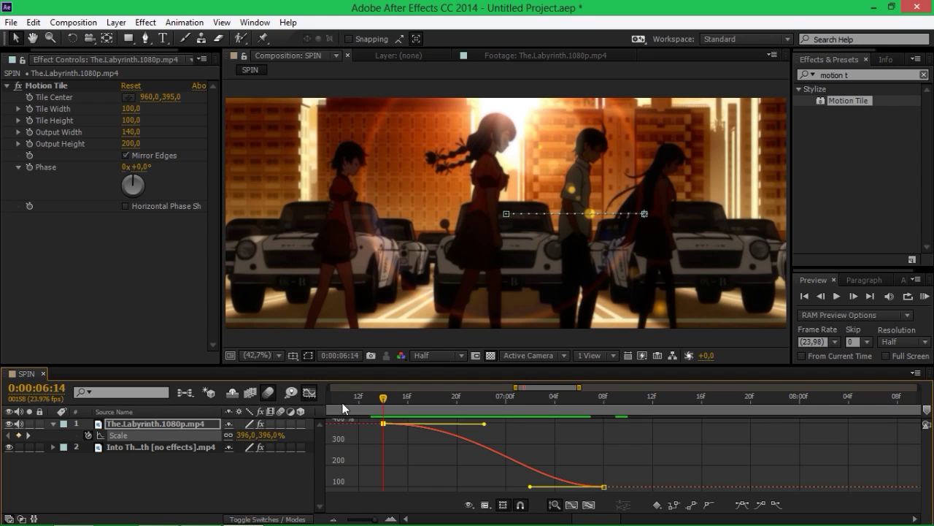
pyautogui.moveTo(486, 423); pyautogui.dragTo(516, 423)
pyautogui.moveTo(387, 398); pyautogui.dragTo(560, 404)
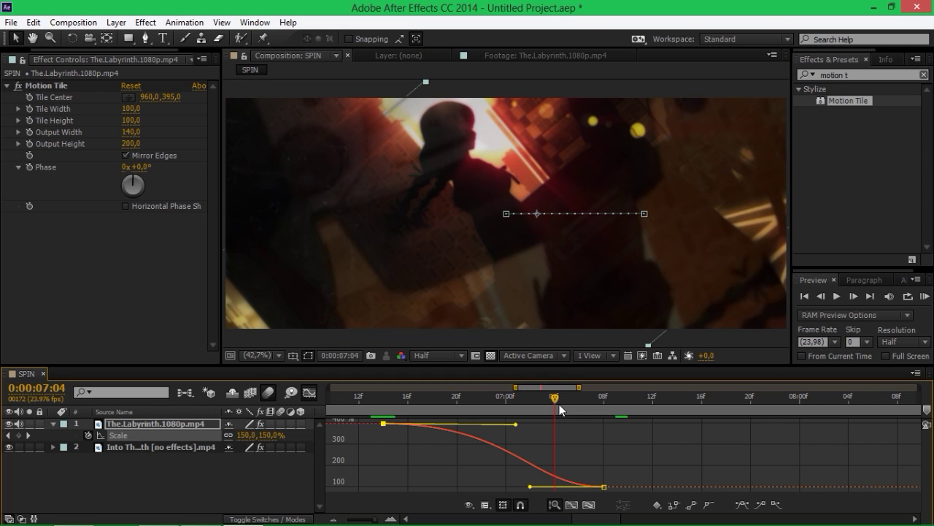
pyautogui.moveTo(519, 424); pyautogui.dragTo(524, 395)
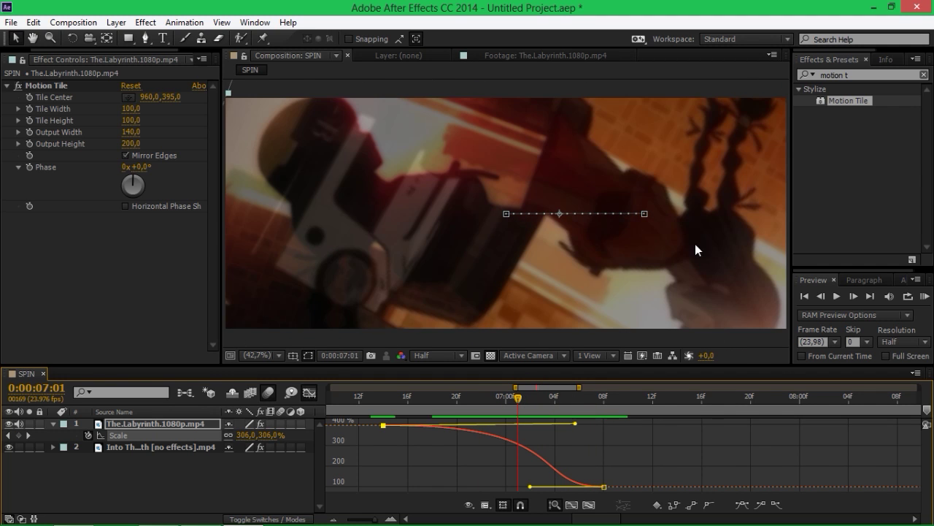
pyautogui.moveTo(505, 390); pyautogui.dragTo(589, 414)
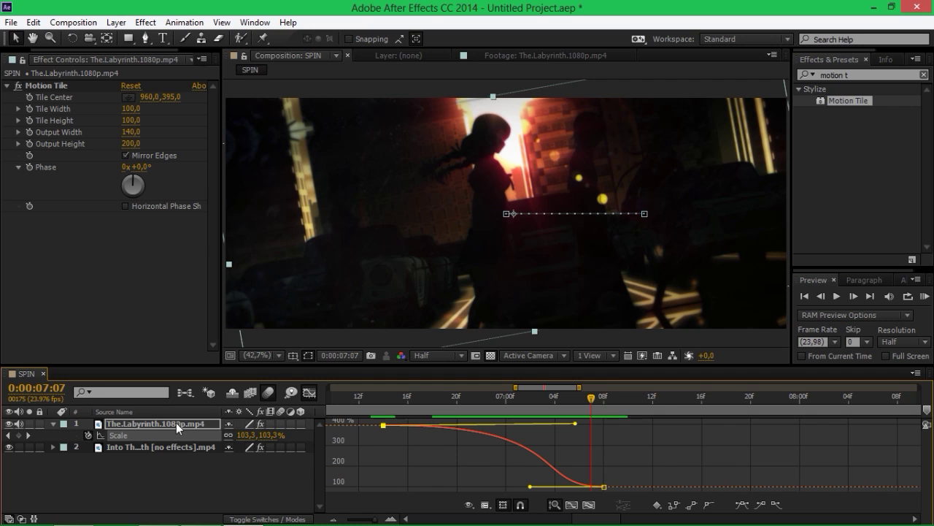
# Apply Easy Ease to both Rotation keyframes of the upper layer and preview the spin transition.
pyautogui.press('r')
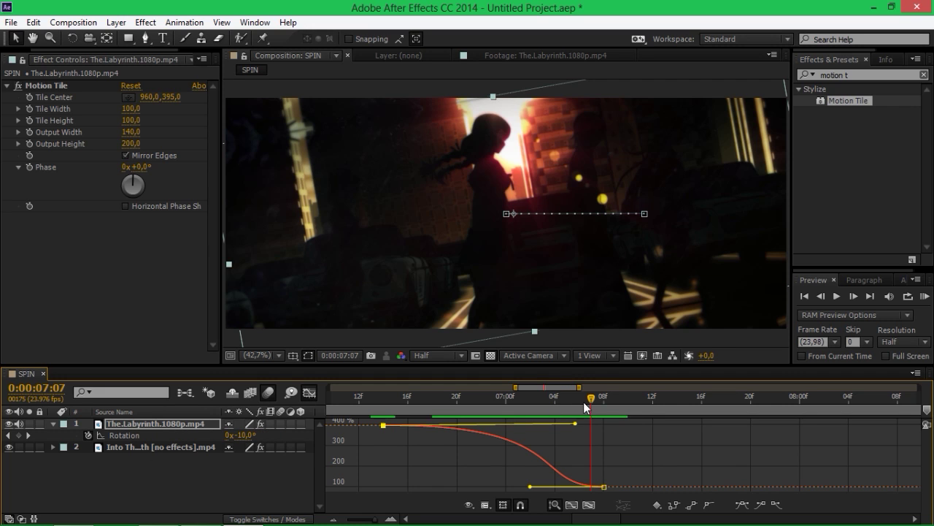
pyautogui.click(554, 406)
pyautogui.click(311, 392)
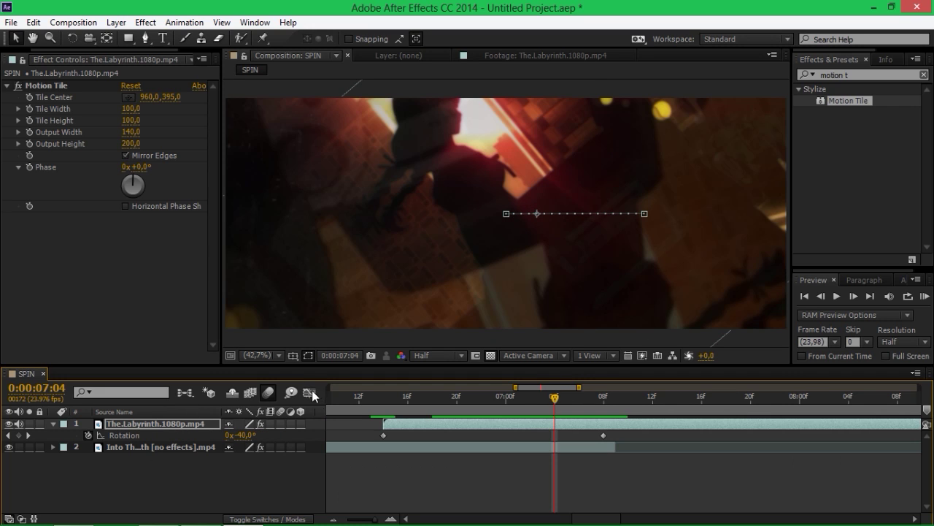
pyautogui.moveTo(620, 431); pyautogui.dragTo(363, 441)
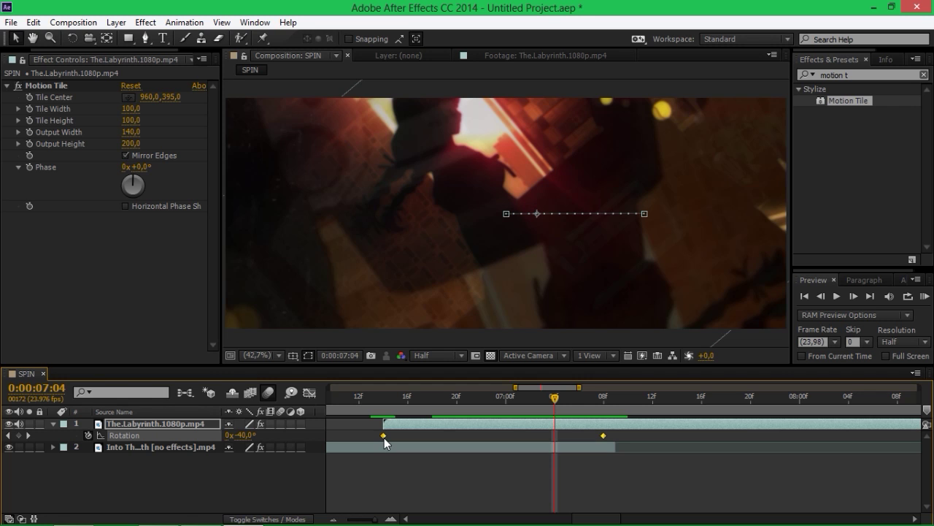
pyautogui.press('F9')
pyautogui.moveTo(389, 400); pyautogui.dragTo(491, 398)
pyautogui.press('space')
pyautogui.press('space')
pyautogui.press('space')
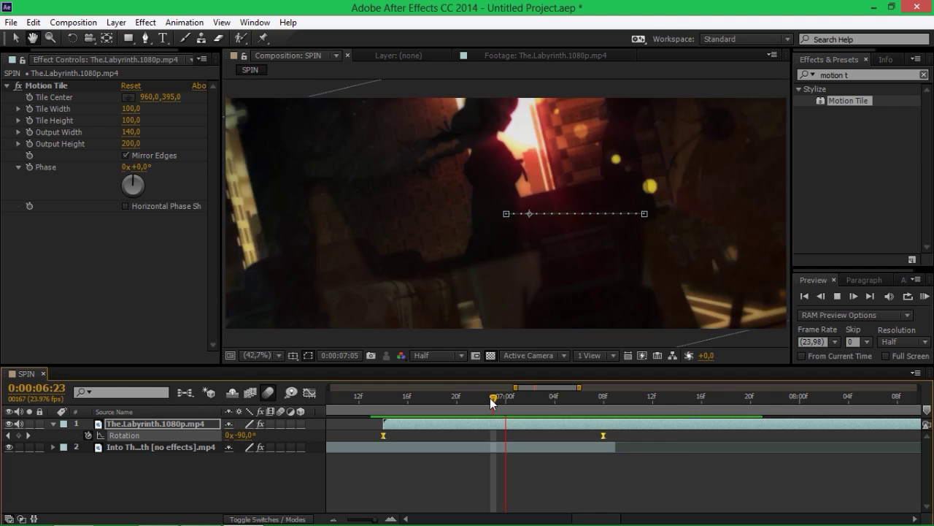
pyautogui.click(383, 398)
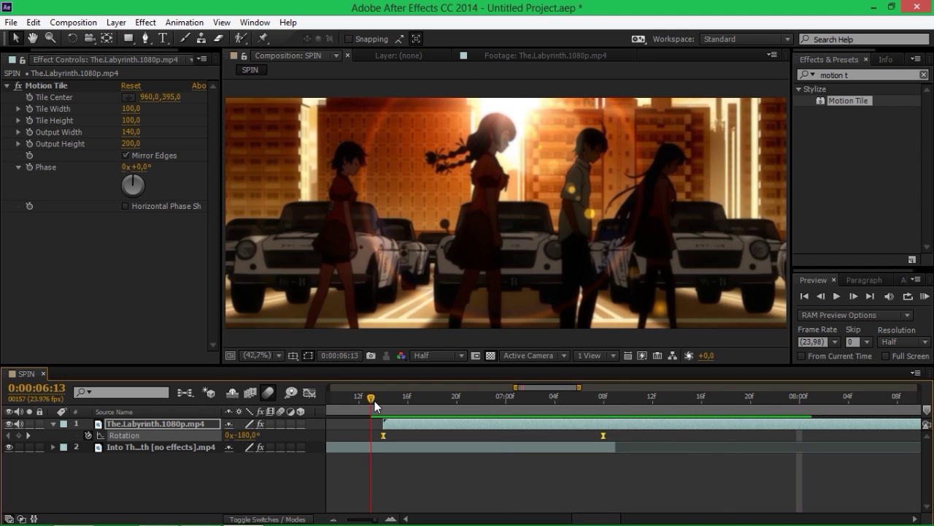
# Play back the spin transition from 0:00:06:13.
pyautogui.click(375, 401)
pyautogui.press('space')
pyautogui.press('space')
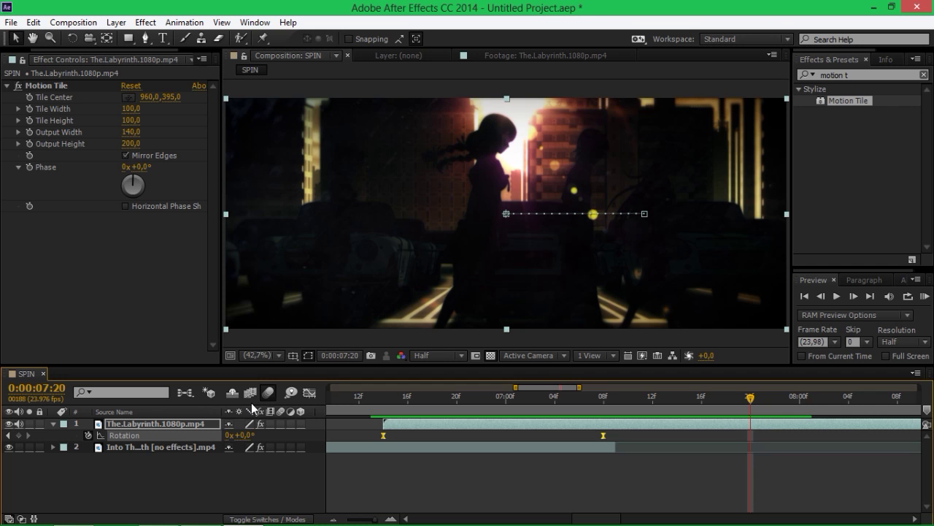
# Switch on motion blur for both clip layers and enable it for the SPIN composition.
pyautogui.moveTo(382, 402); pyautogui.dragTo(395, 424)
pyautogui.click(281, 447)
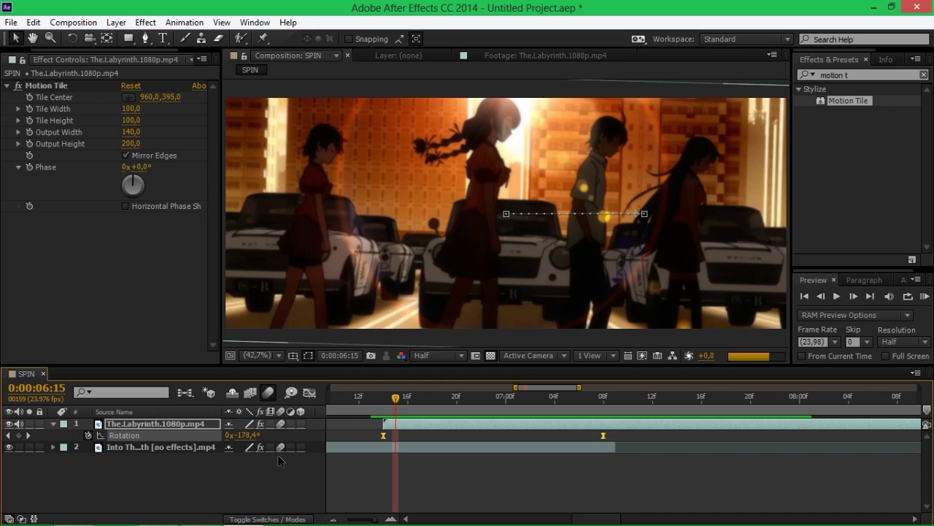
pyautogui.click(268, 393)
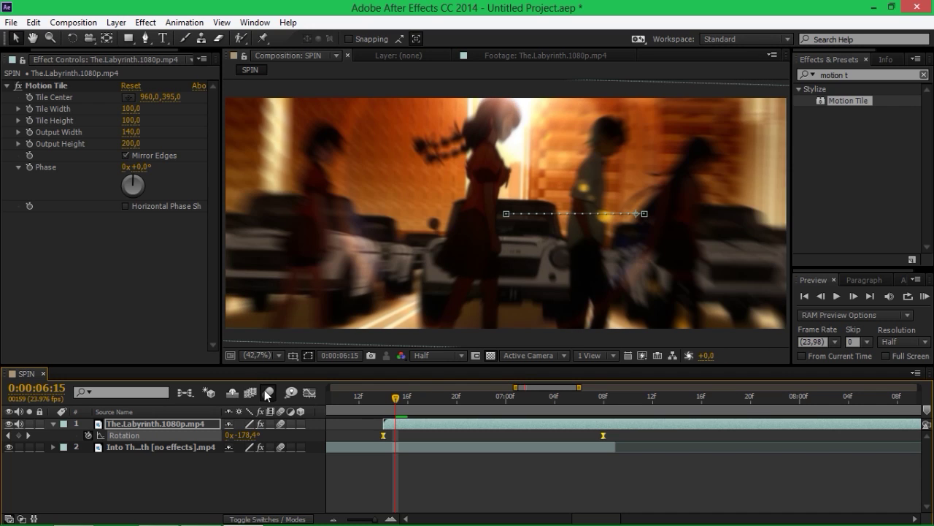
# Step through the motion-blurred spin frame by frame from 0:00:06:14 to 0:00:07:08.
pyautogui.click(382, 401)
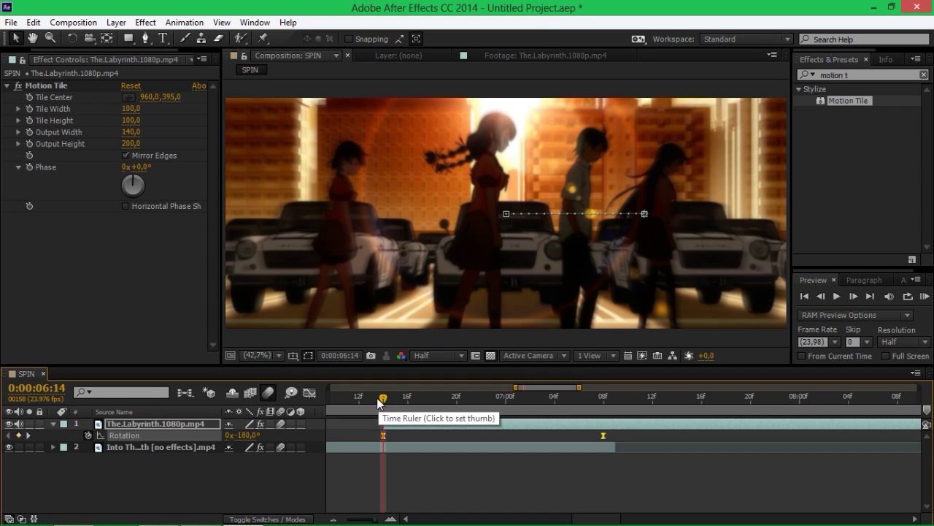
pyautogui.press('u')
pyautogui.click(400, 400)
pyautogui.click(407, 400)
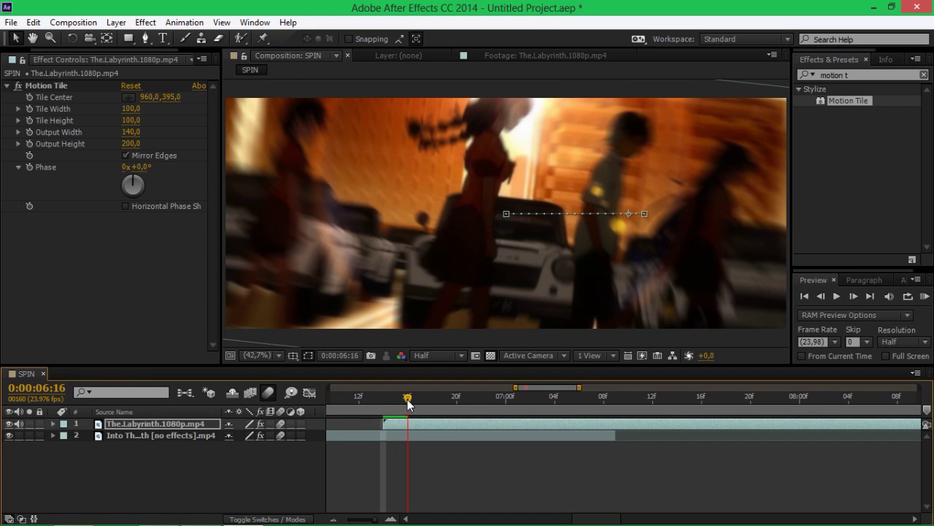
pyautogui.click(427, 404)
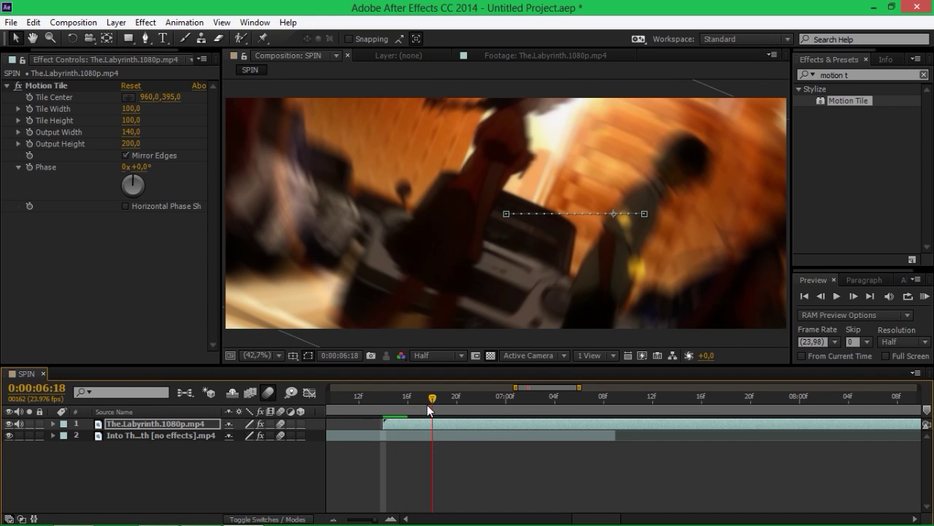
pyautogui.press('pagedown')
pyautogui.press('pagedown')
pyautogui.press('pagedown')
pyautogui.press('pagedown')
pyautogui.press('pagedown')
pyautogui.press('pagedown')
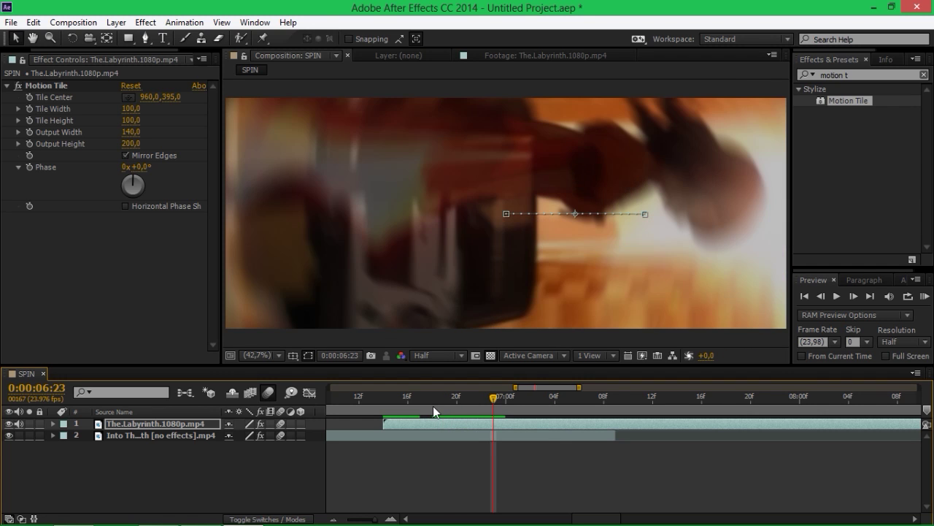
pyautogui.press('pagedown')
pyautogui.press('pagedown')
pyautogui.press('pagedown')
pyautogui.press('pagedown')
pyautogui.press('pagedown')
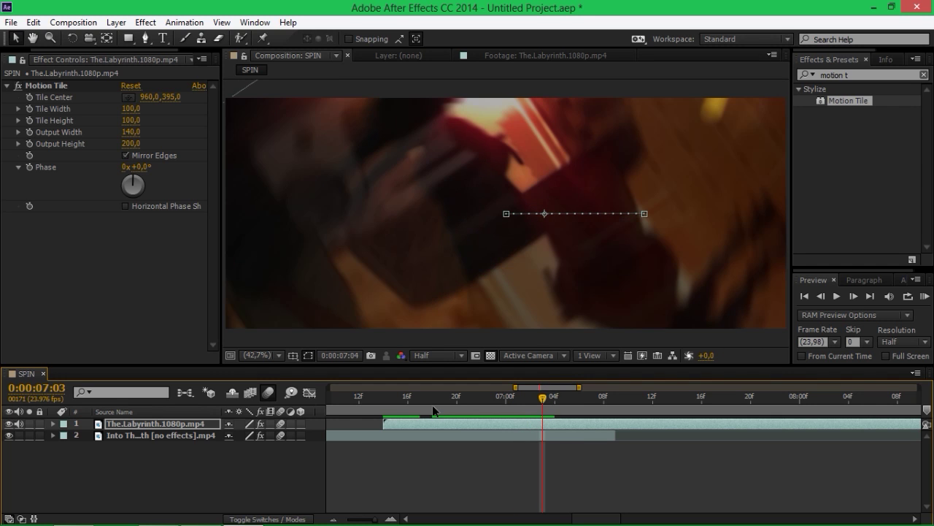
pyautogui.press('pagedown')
pyautogui.press('pagedown')
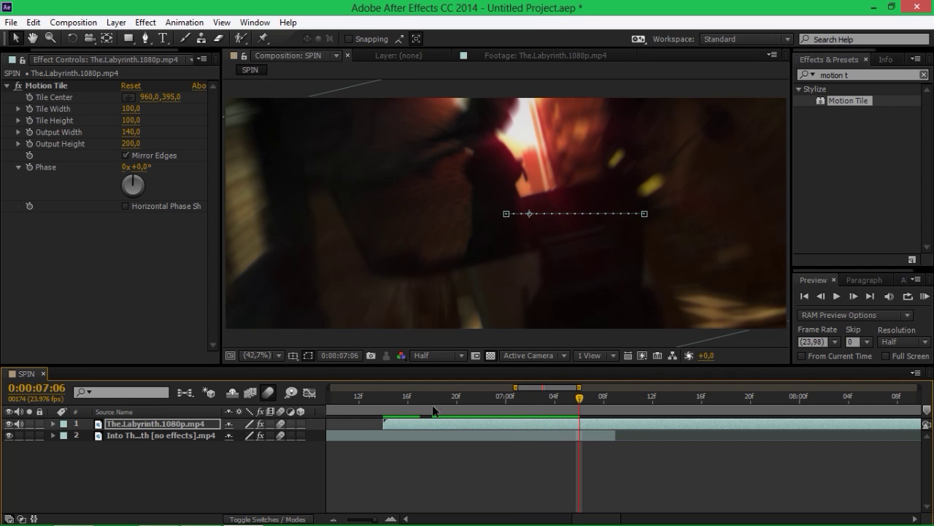
pyautogui.press('pagedown')
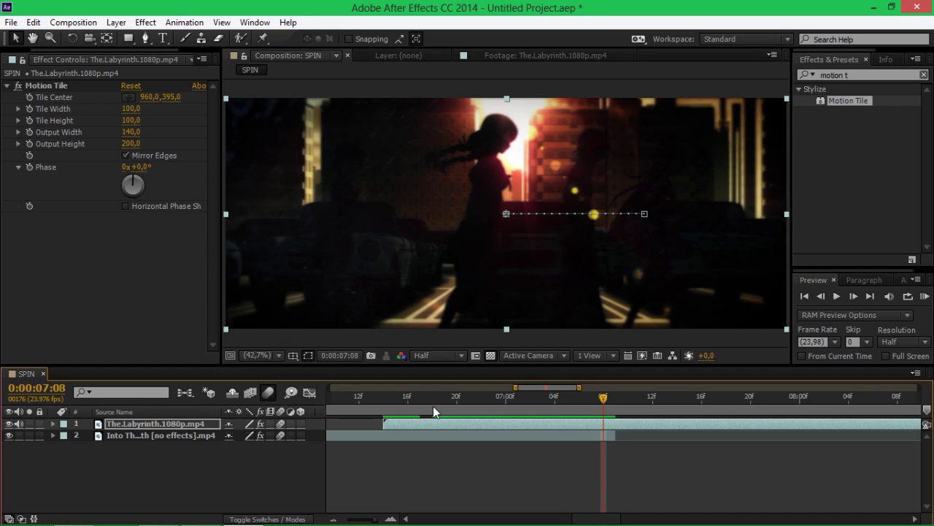
# Compare the last frames of the spin, 0:00:07:07 and 0:00:07:08, by stepping back and forth between them.
pyautogui.press('pageup')
pyautogui.press('pagedown')
pyautogui.press('pageup')
pyautogui.press('pagedown')
pyautogui.press('pageup')
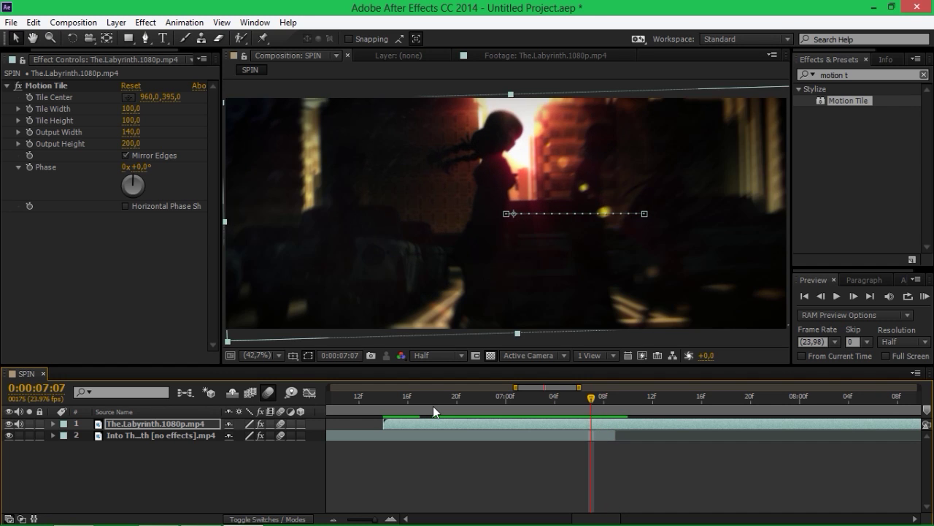
pyautogui.press('pagedown')
pyautogui.press('pageup')
# Lengthen the incoming handle of the upper layer's last Rotation keyframe to about 0:00:06:21 in the value graph and check the spin's final frames.
pyautogui.press('u')
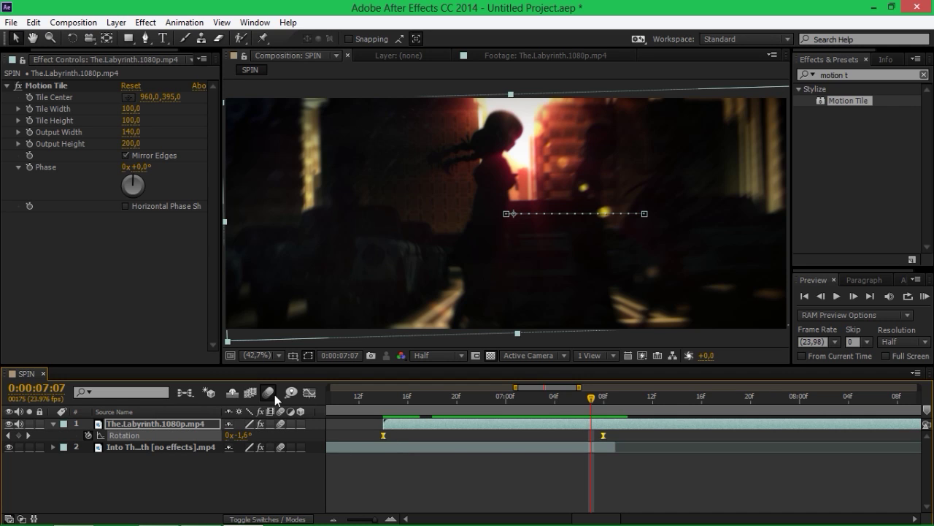
pyautogui.click(309, 392)
pyautogui.moveTo(603, 423)
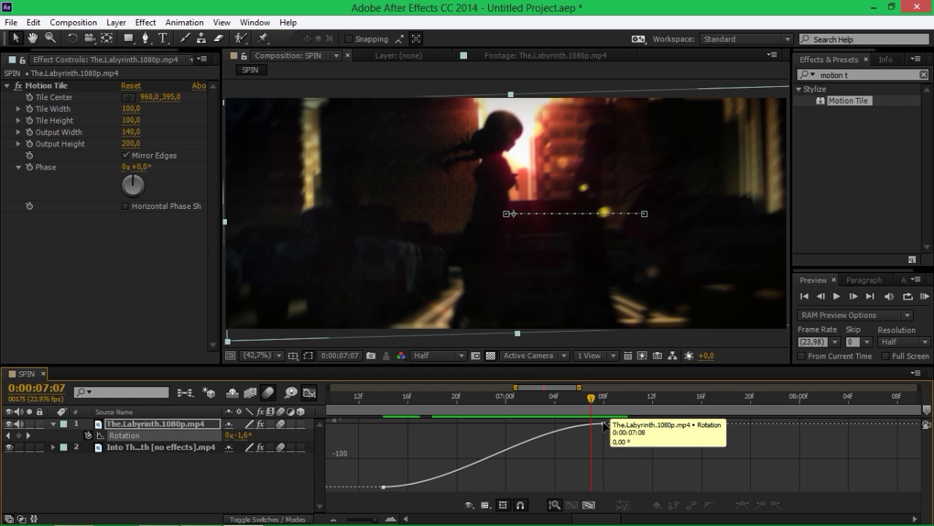
pyautogui.click(553, 427)
pyautogui.click(528, 429)
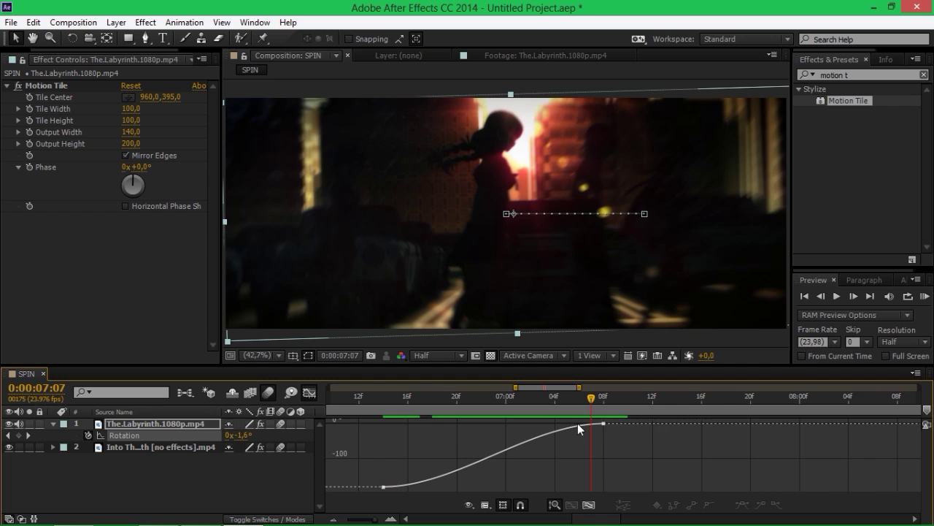
pyautogui.click(595, 425)
pyautogui.click(605, 429)
pyautogui.click(603, 424)
pyautogui.moveTo(529, 423); pyautogui.dragTo(472, 419)
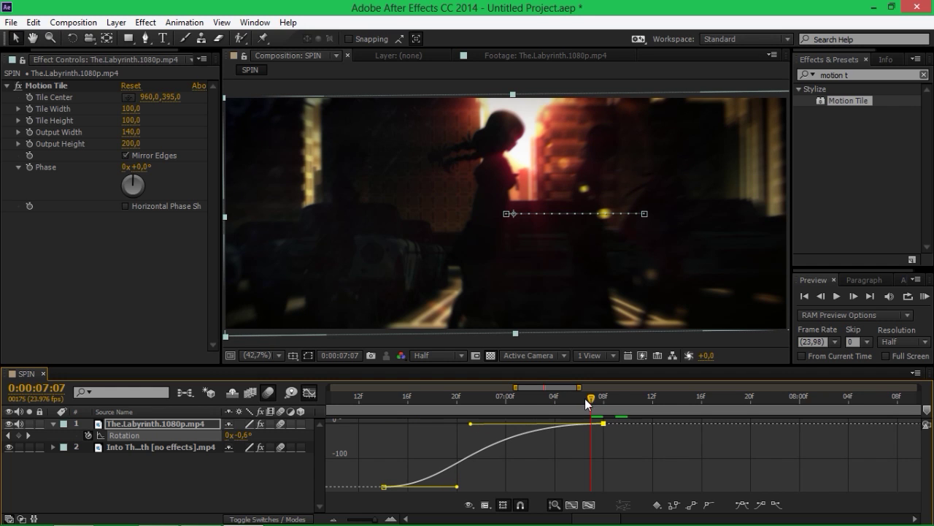
pyautogui.moveTo(584, 397); pyautogui.dragTo(571, 399)
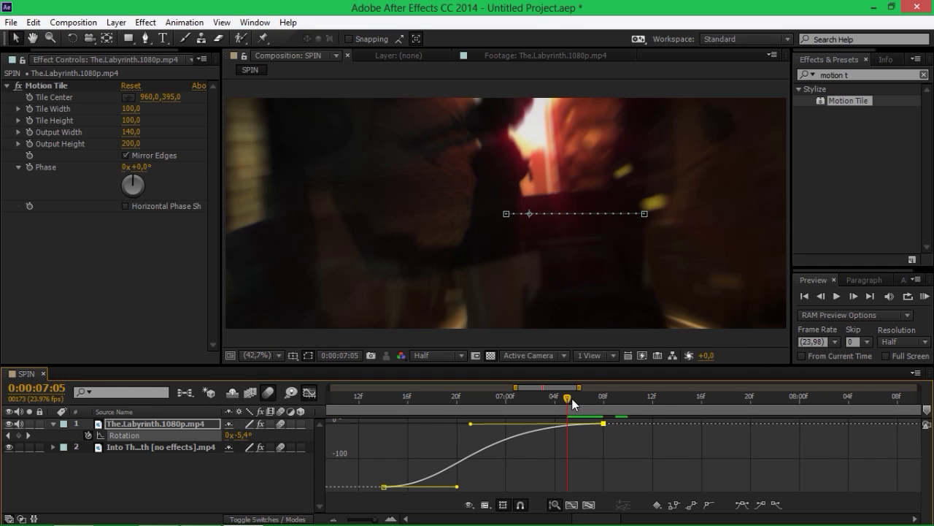
pyautogui.moveTo(572, 398); pyautogui.dragTo(590, 400)
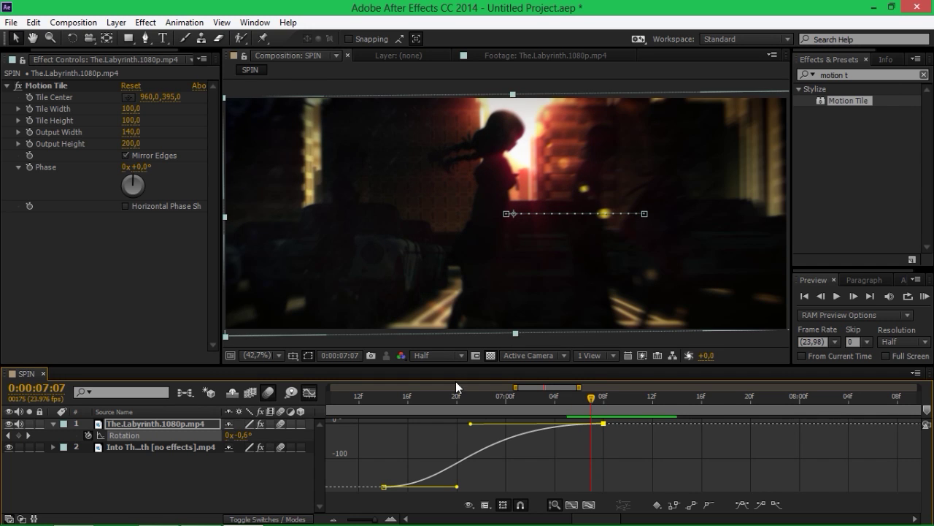
# Extend the last Rotation keyframe's incoming handle further to about 0:00:06:20 and preview the spin from 0:00:06:19.
pyautogui.moveTo(467, 422); pyautogui.dragTo(462, 422)
pyautogui.click(477, 410)
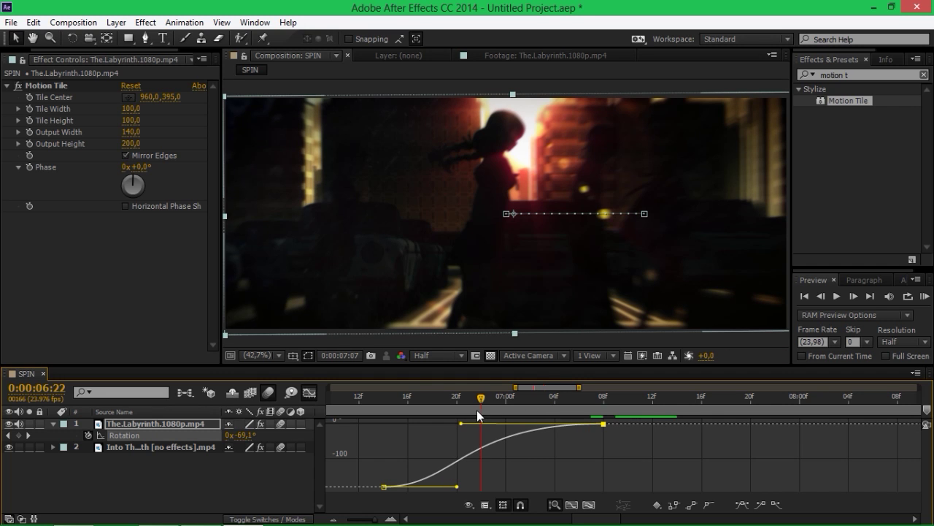
pyautogui.click(444, 405)
pyautogui.press('space')
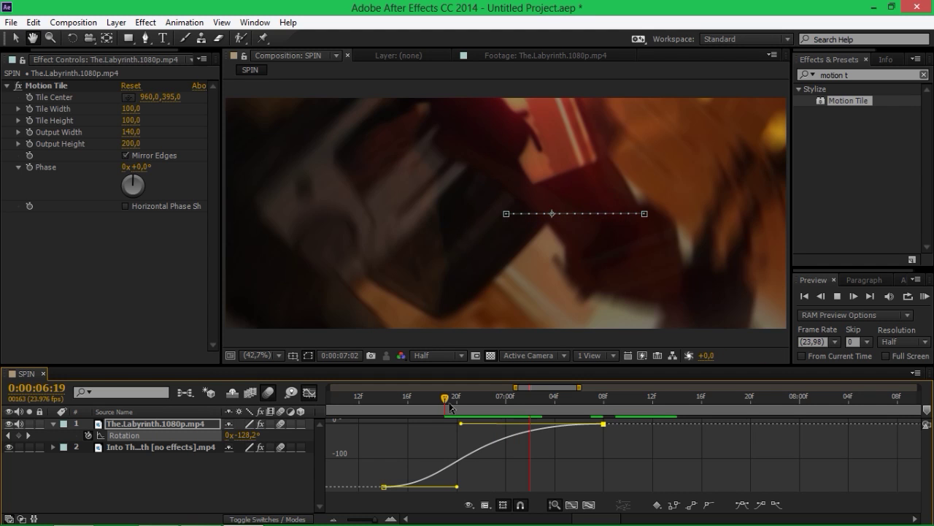
pyautogui.moveTo(495, 401); pyautogui.dragTo(586, 401)
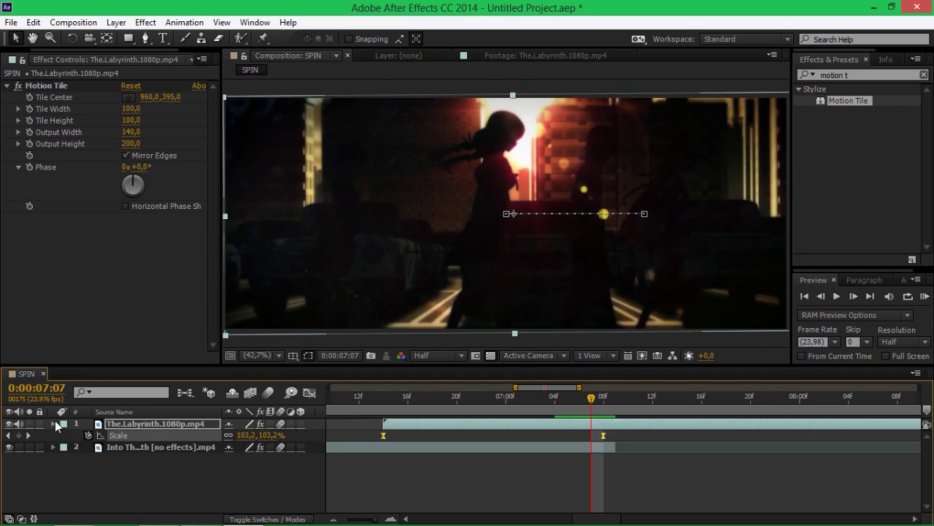
# Collapse the upper layer's properties, enable motion blur for the composition and preview the transition from 0:00:06:15.
pyautogui.click(54, 423)
pyautogui.click(445, 400)
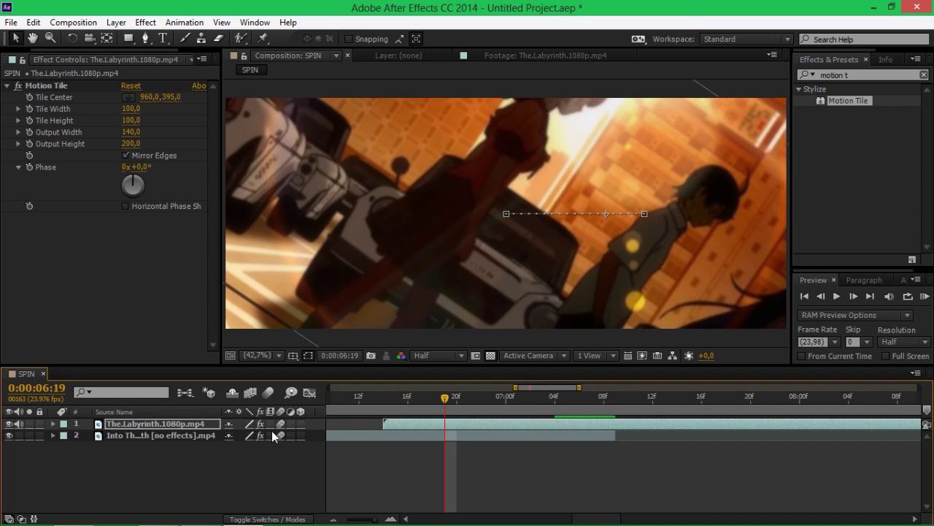
pyautogui.click(268, 392)
pyautogui.click(396, 396)
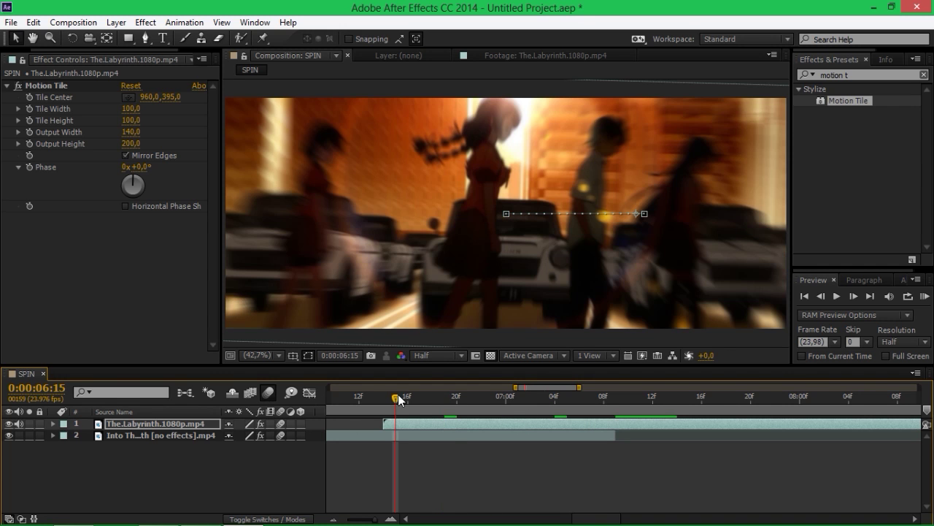
pyautogui.press('space')
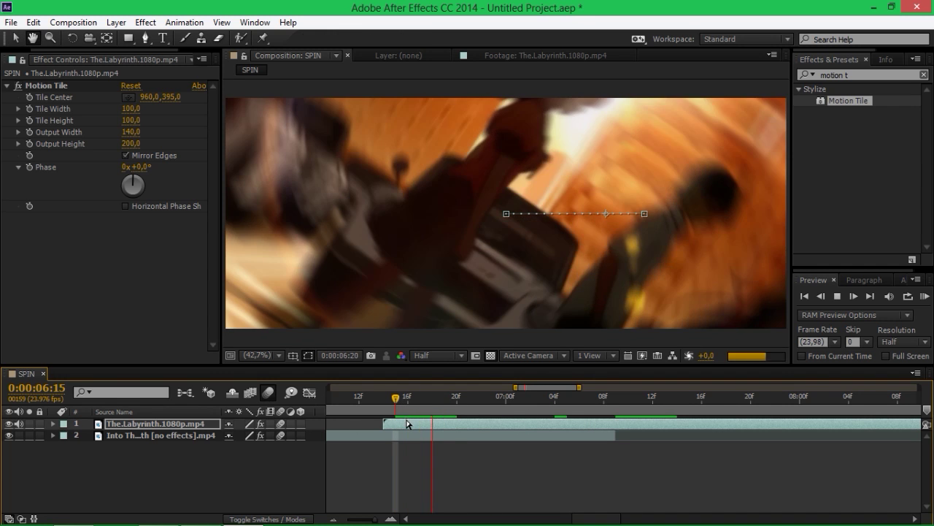
pyautogui.press('space')
# Pre-compose the upper clip The.Labyrinth.1080p.mp4, moving all attributes into the new composition.
pyautogui.scroll(-5, 501, 467)
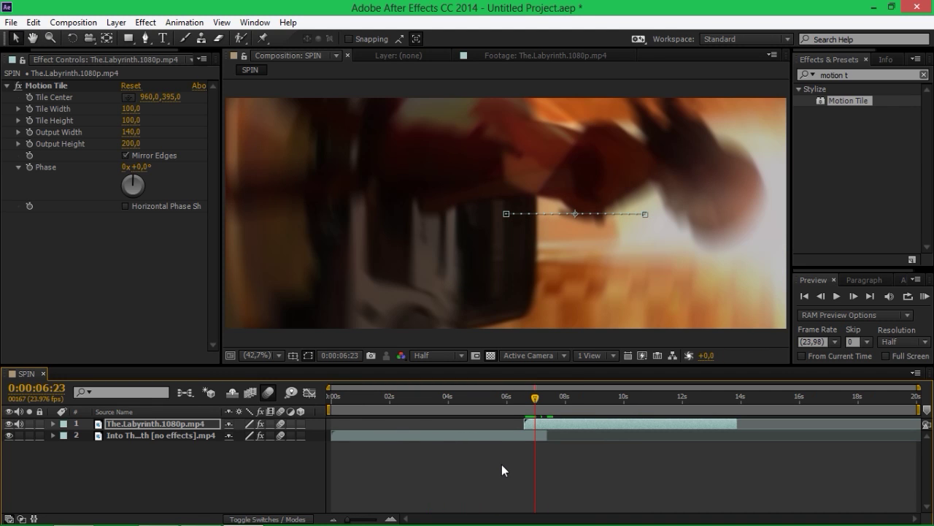
pyautogui.click(205, 442)
pyautogui.click(191, 423)
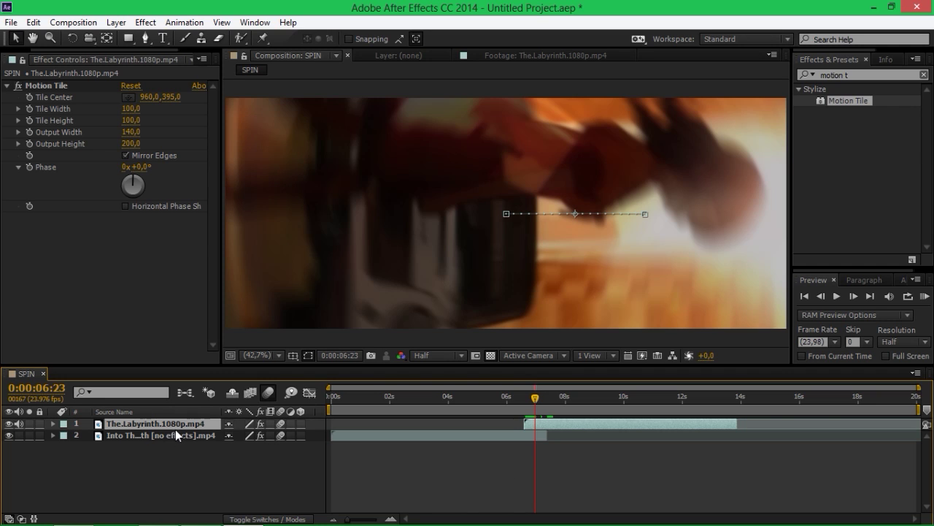
pyautogui.hotkey('ctrl', 'shift', 'c')
pyautogui.click(372, 257)
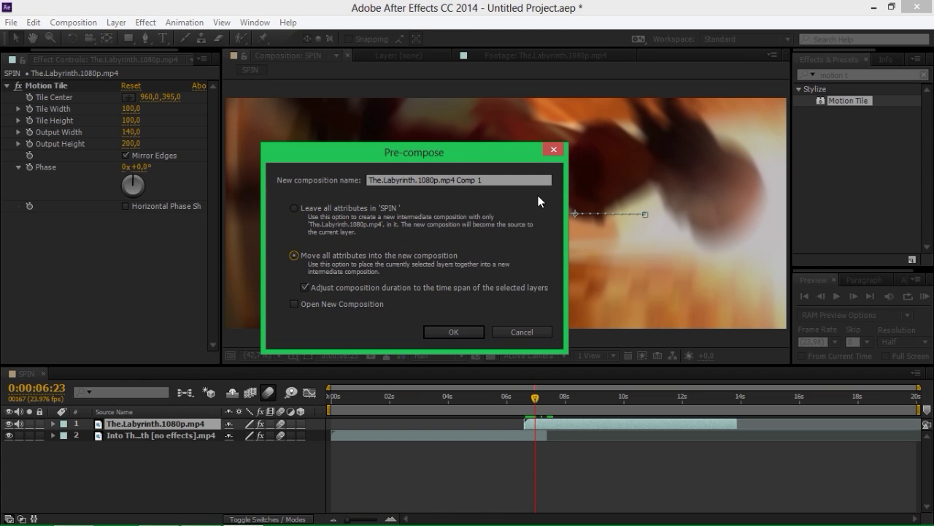
pyautogui.click(465, 330)
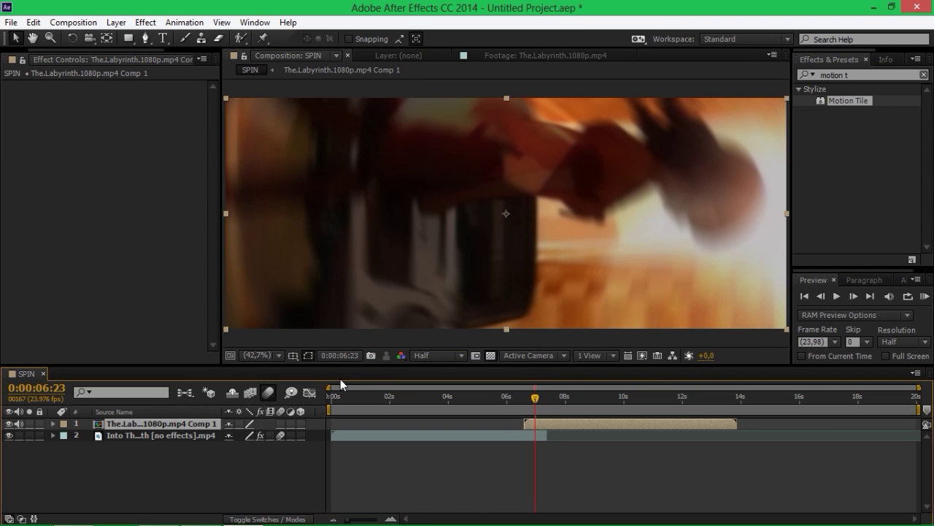
# Open the pre-composed clip to inspect its layer's motion blur switch and return to the SPIN composition.
pyautogui.doubleClick(176, 424)
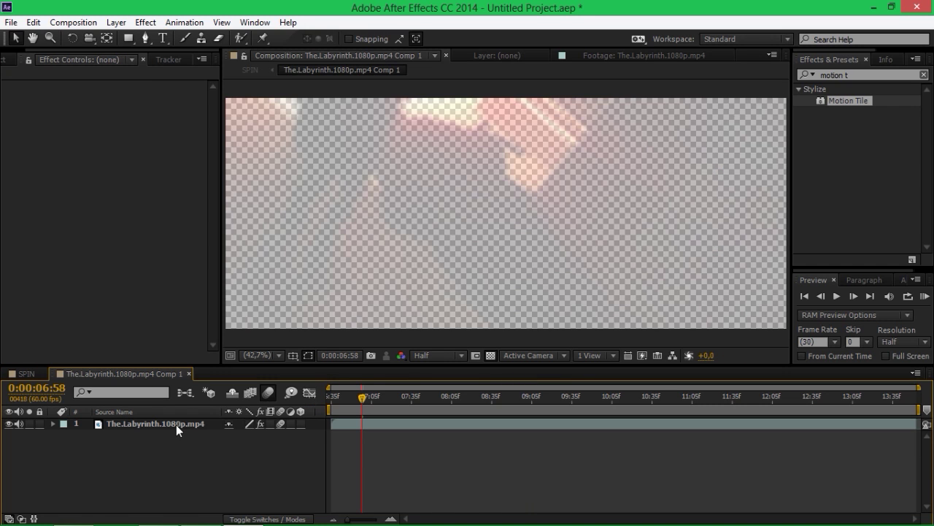
pyautogui.click(281, 424)
pyautogui.click(27, 371)
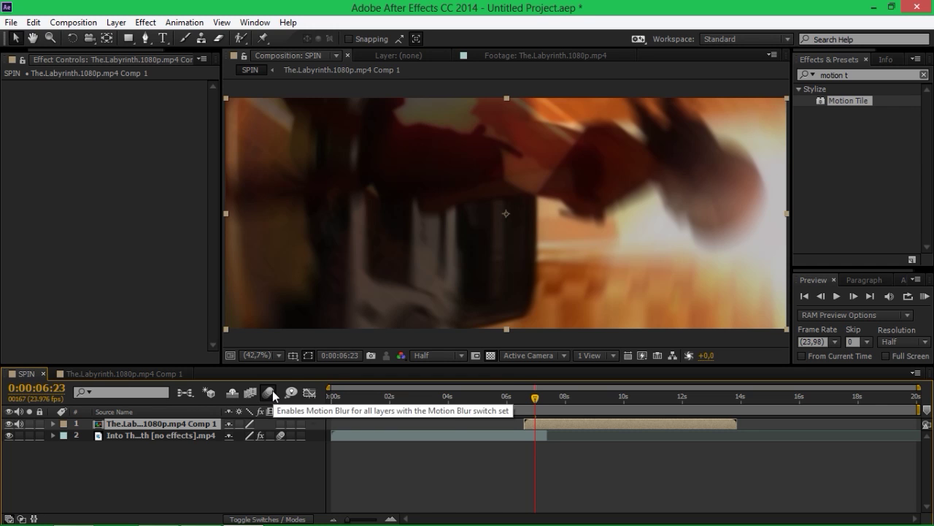
# Switch on motion blur for the pre-composed layer in SPIN and check the frames around 0:00:07:04.
pyautogui.moveTo(559, 400); pyautogui.dragTo(541, 403)
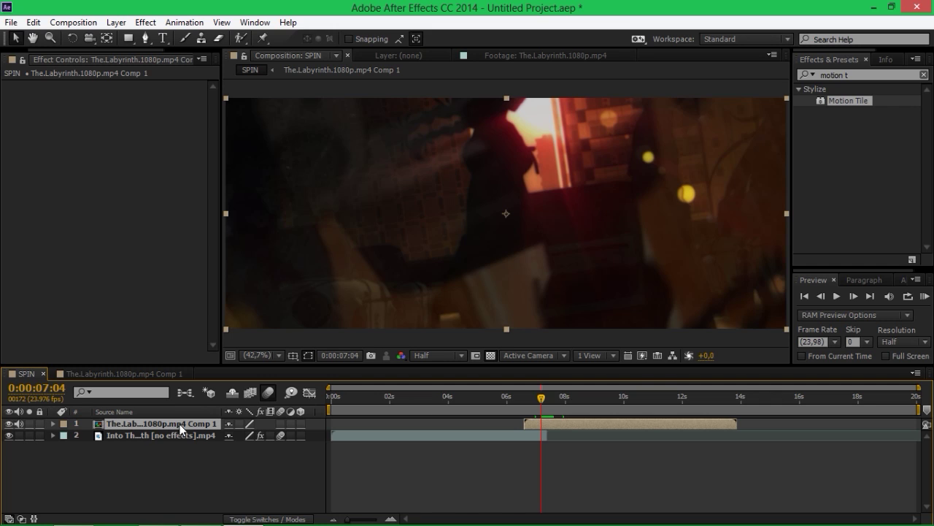
pyautogui.click(281, 422)
pyautogui.press('p')
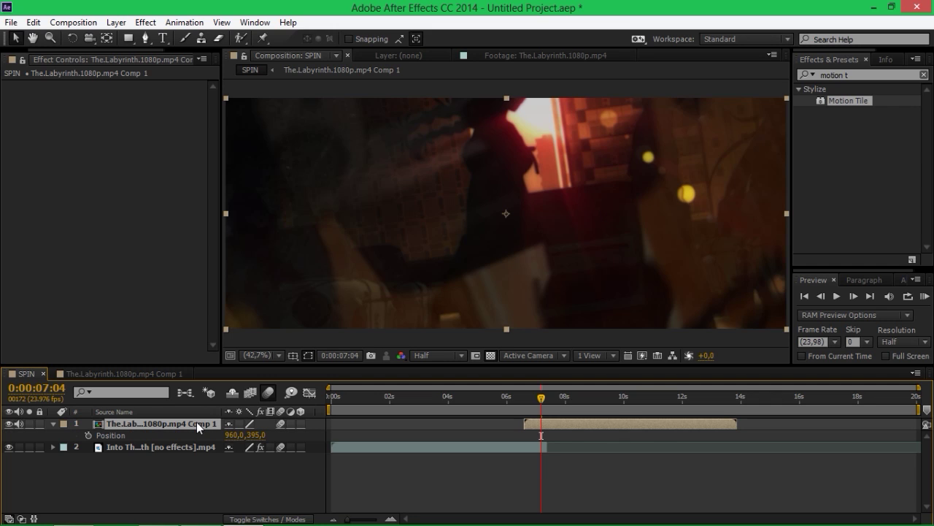
pyautogui.press('p')
pyautogui.press('s')
pyautogui.press('s')
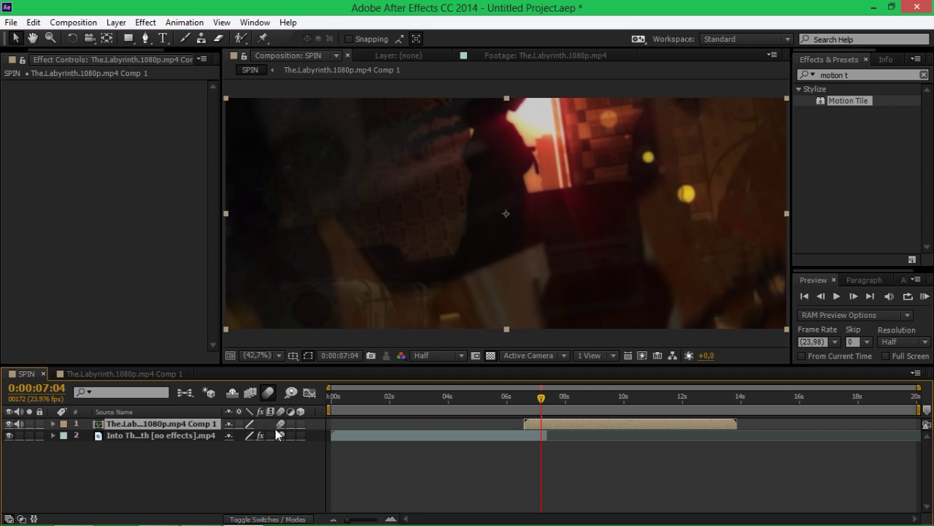
pyautogui.moveTo(539, 398)
pyautogui.mouseDown()
pyautogui.moveTo(552, 398)
pyautogui.moveTo(542, 400)
pyautogui.mouseUp()
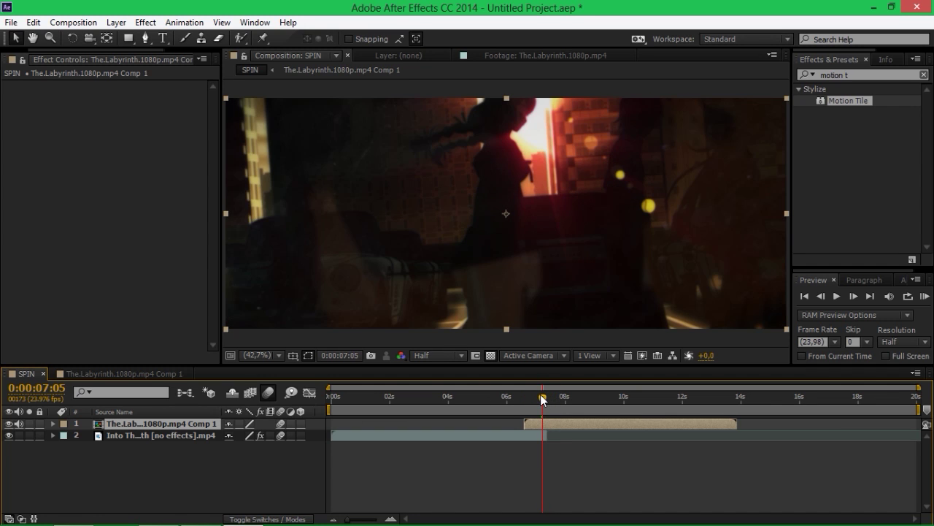
# Check the motion blur setup inside the nested clip composition, return to SPIN and clear the layer selection.
pyautogui.click(120, 373)
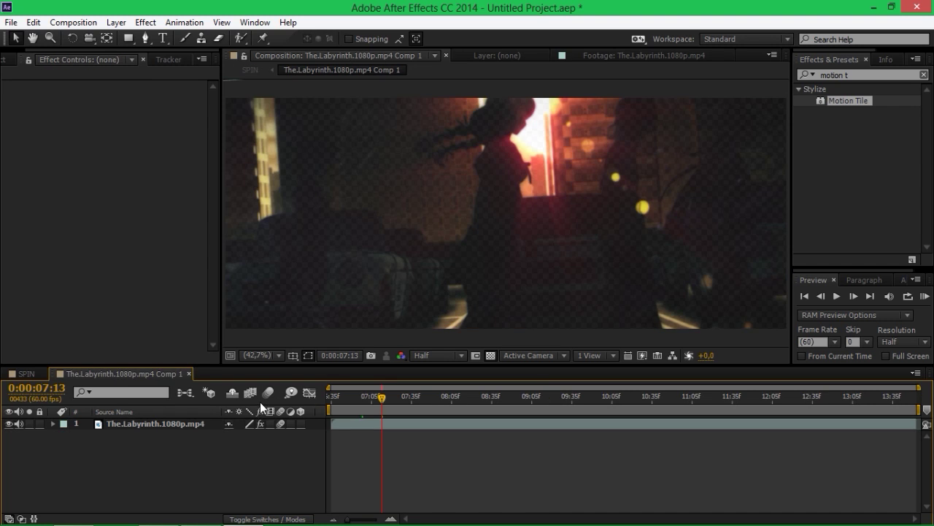
pyautogui.click(11, 374)
pyautogui.click(252, 446)
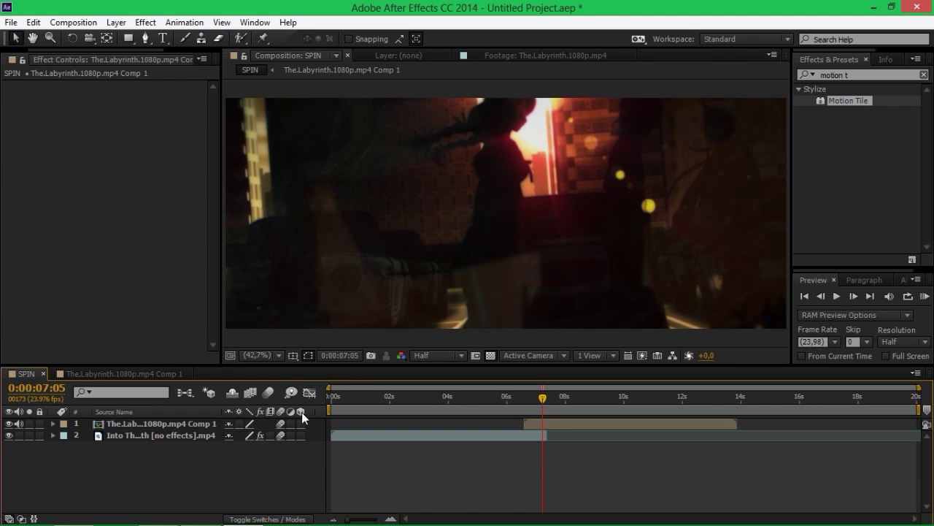
# Enable composition-wide motion blur in SPIN and check the same switch in The.Labyrinth.1080p.mp4 Comp 1.
pyautogui.click(268, 393)
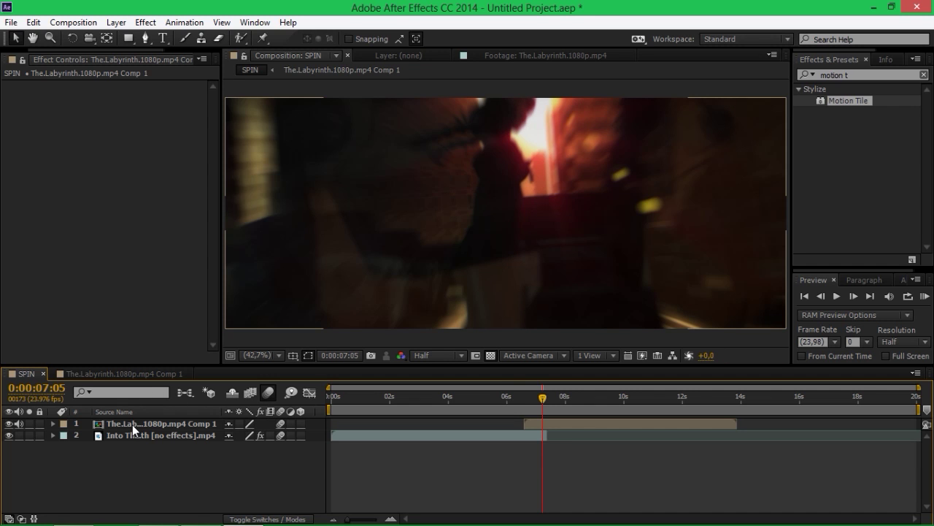
pyautogui.click(129, 373)
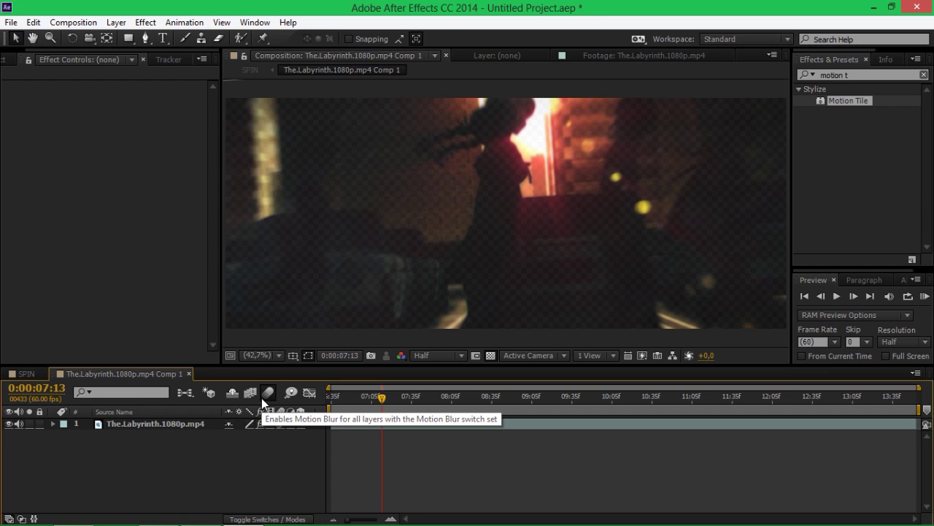
pyautogui.click(26, 373)
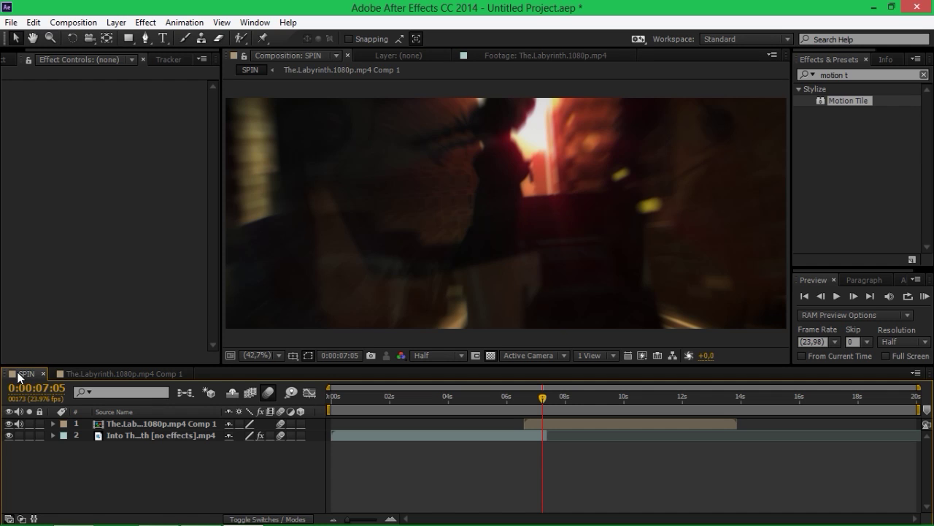
# Open the nested composition from its SPIN layer, inspect the clip inside it and compare it with SPIN.
pyautogui.click(106, 425)
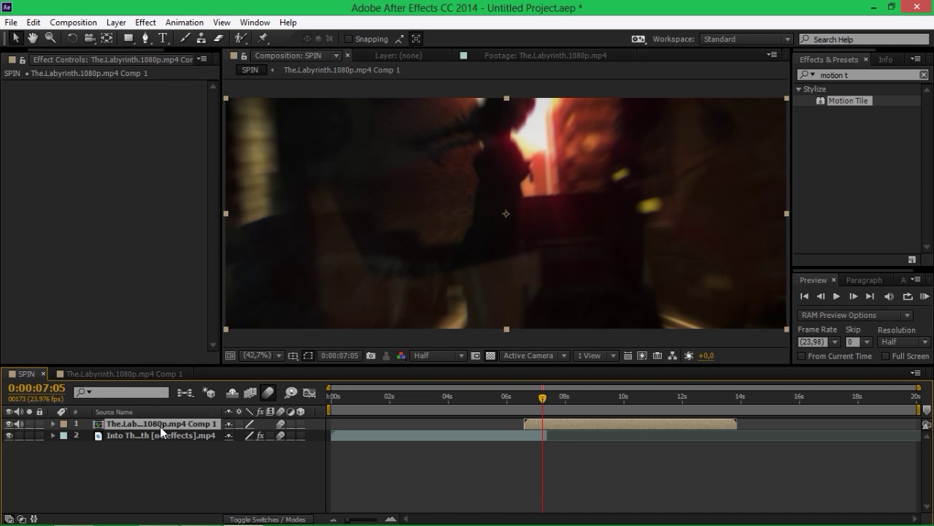
pyautogui.doubleClick(160, 426)
pyautogui.click(142, 422)
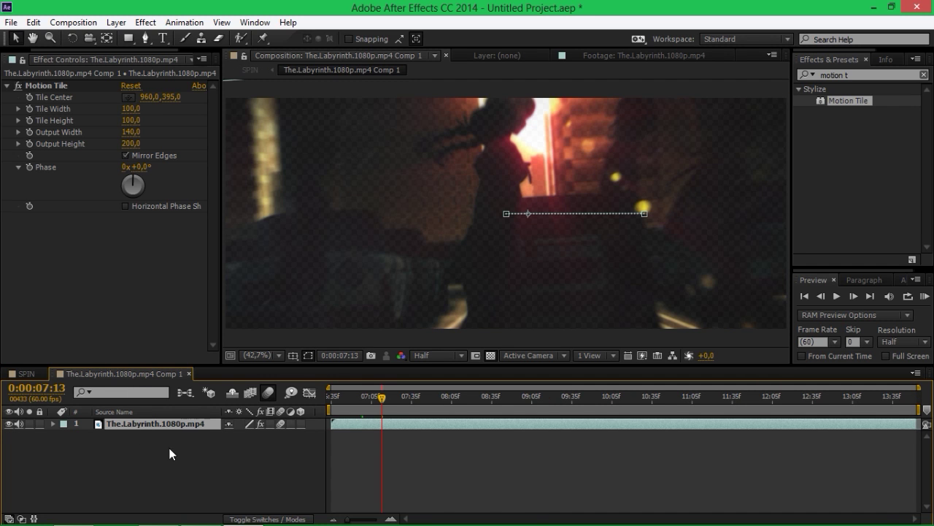
pyautogui.click(25, 373)
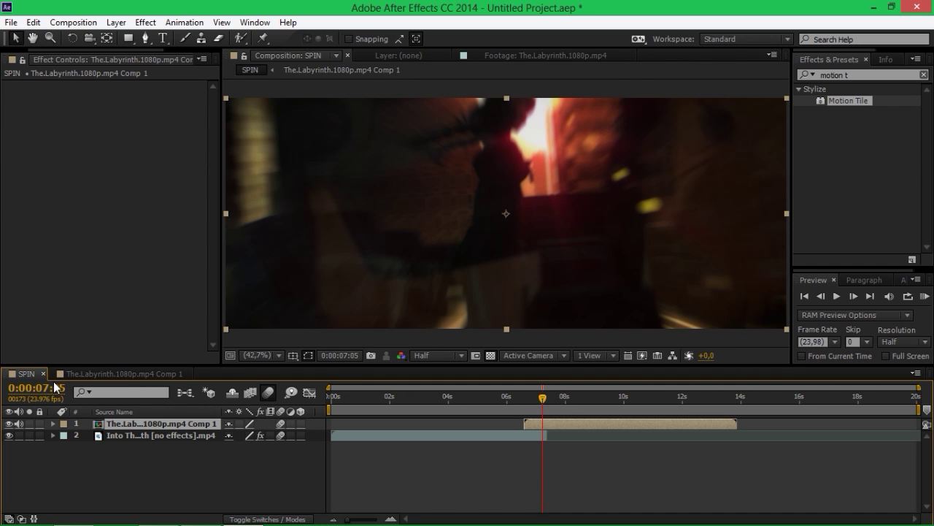
pyautogui.click(103, 373)
pyautogui.click(27, 373)
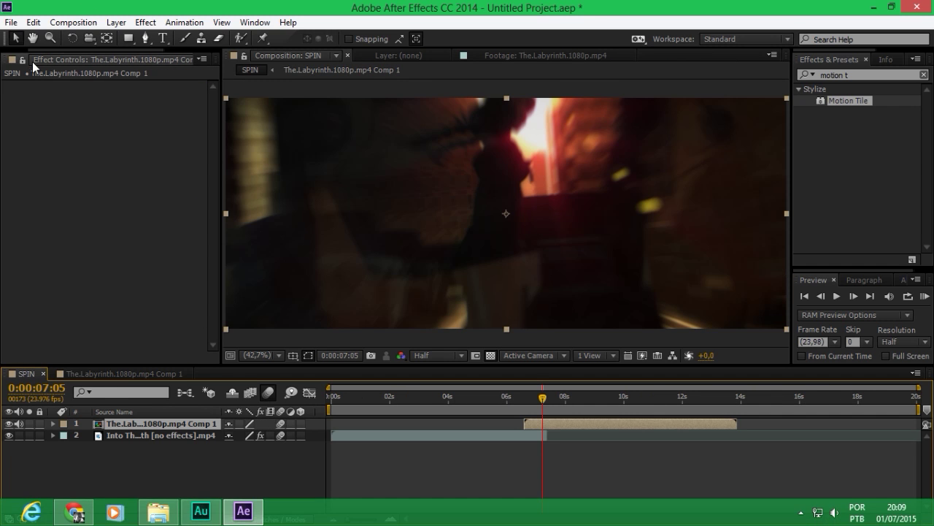
# Turn off Switches Affect Nested Comps in the general preferences.
pyautogui.click(33, 23)
pyautogui.moveTo(145, 375)
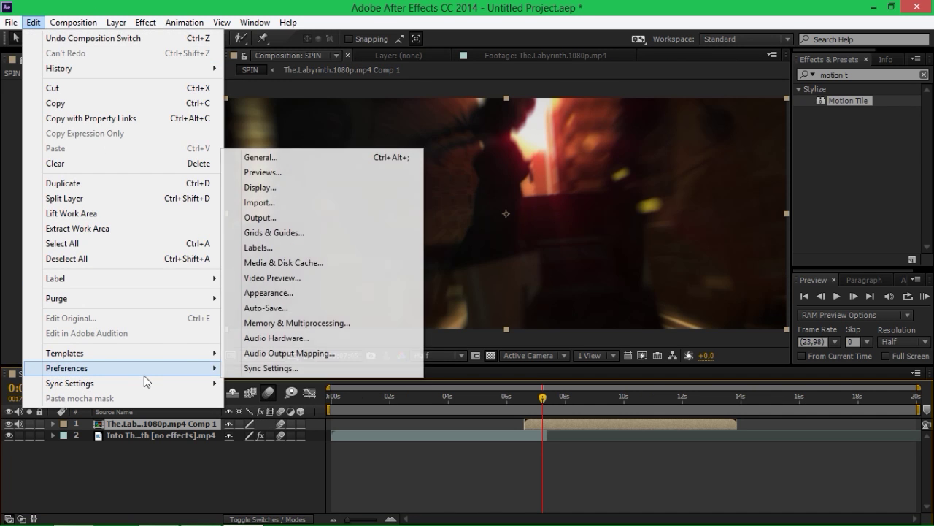
pyautogui.click(299, 156)
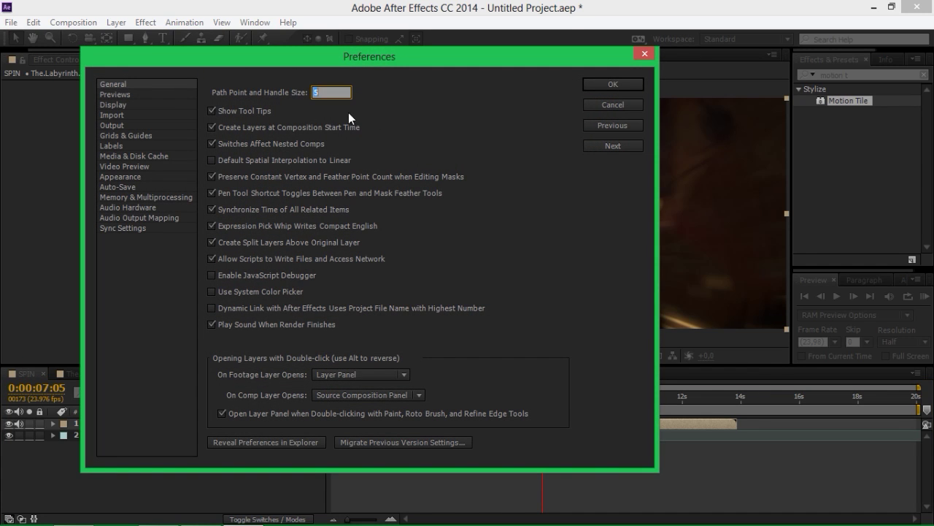
pyautogui.click(277, 146)
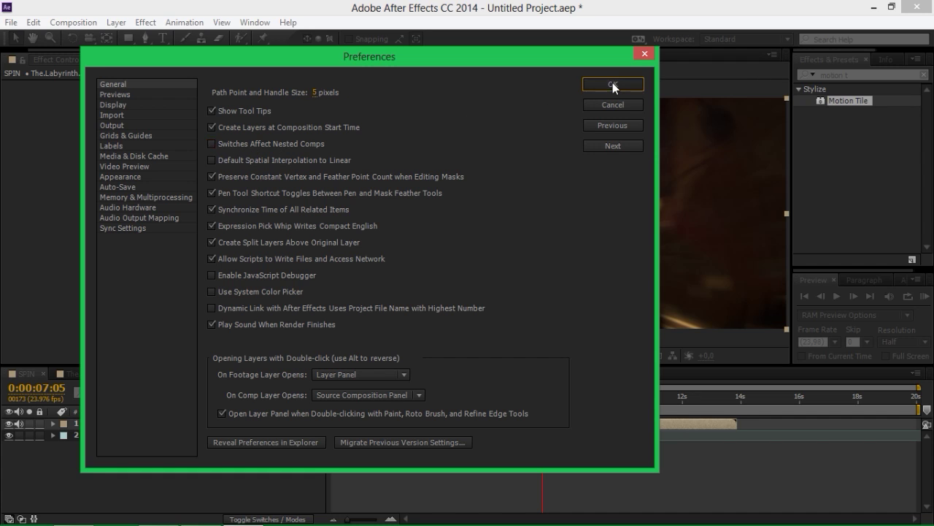
pyautogui.click(613, 85)
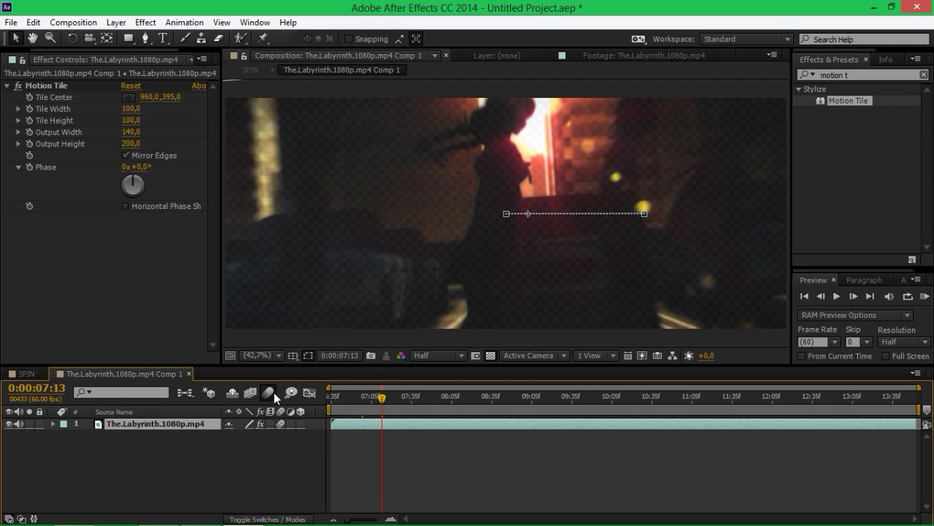
# Turn off motion blur in the nested clip composition and compare how the clip renders in SPIN.
pyautogui.click(269, 393)
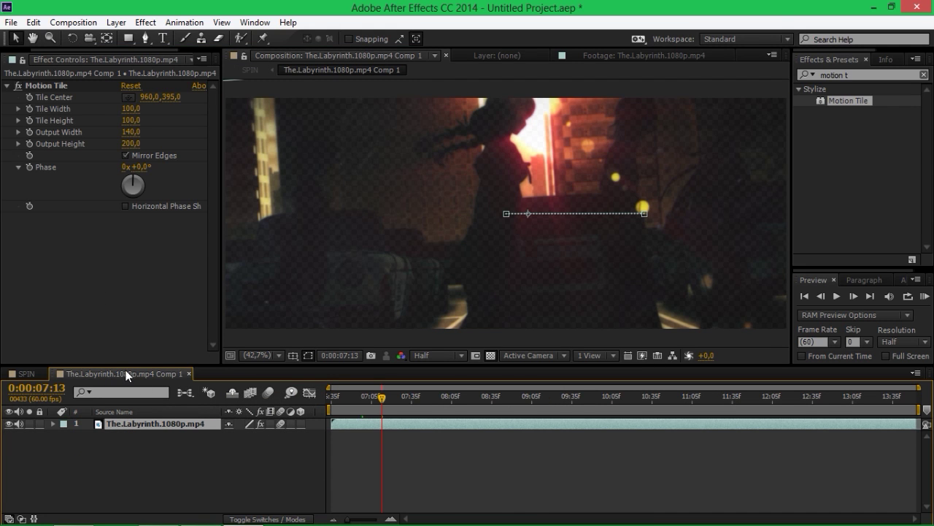
pyautogui.click(26, 373)
pyautogui.click(268, 393)
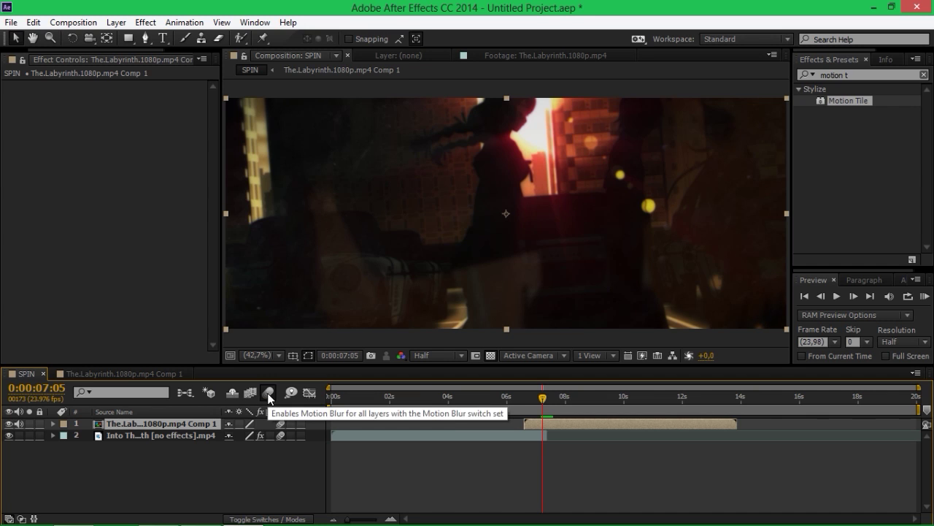
pyautogui.click(139, 375)
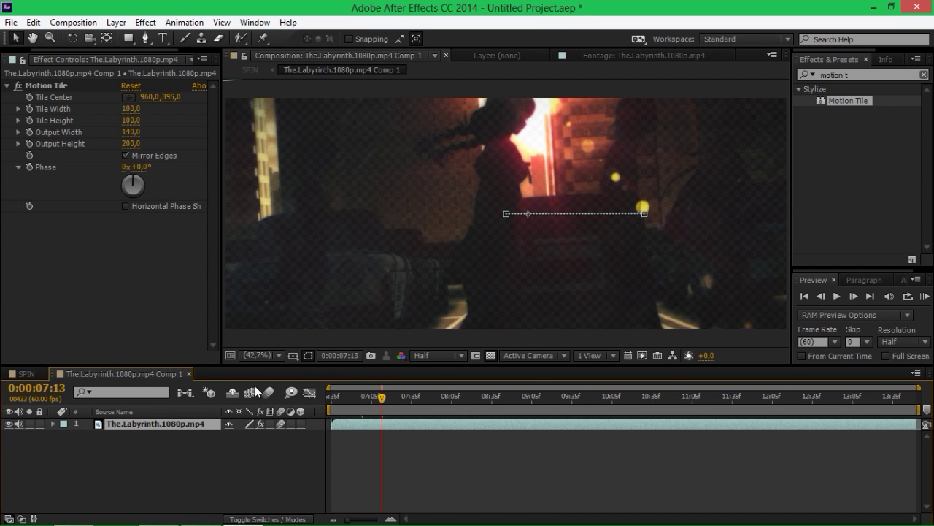
# Review the Switches Affect Nested Comps option in the general preferences and close them.
pyautogui.click(33, 22)
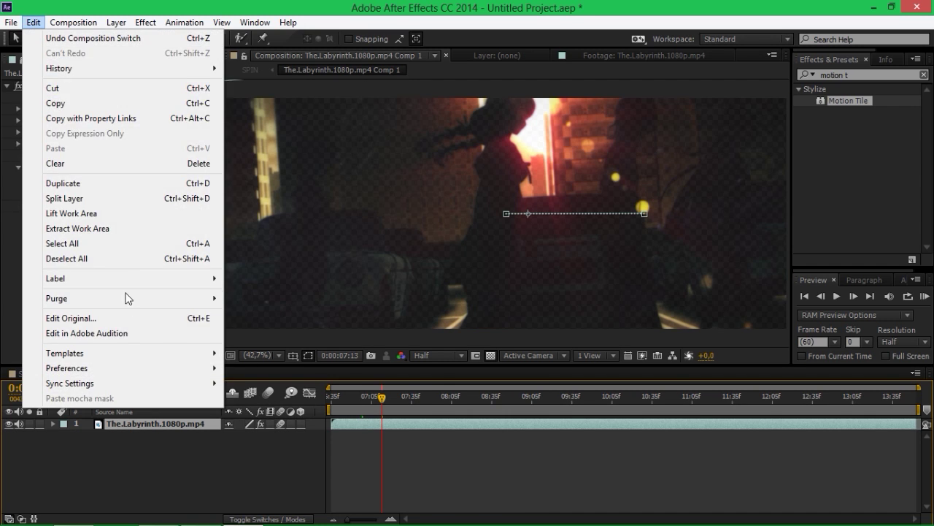
pyautogui.moveTo(143, 367)
pyautogui.click(319, 157)
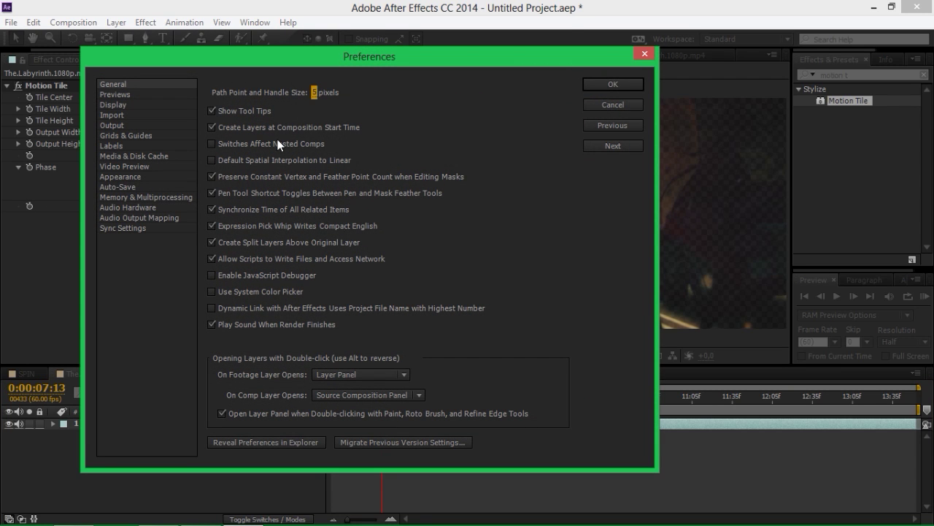
pyautogui.click(612, 84)
# Turn motion blur back on in the nested clip composition and return to SPIN to view the result.
pyautogui.click(26, 374)
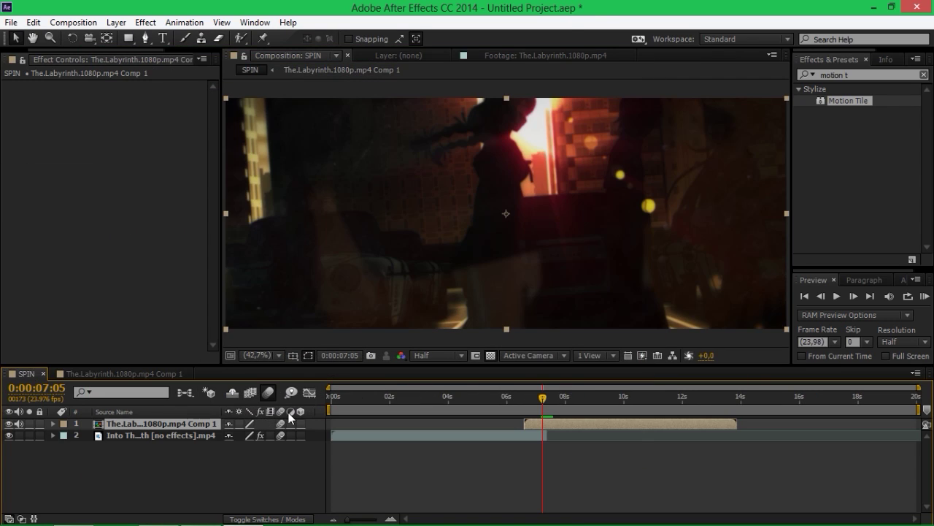
pyautogui.click(129, 374)
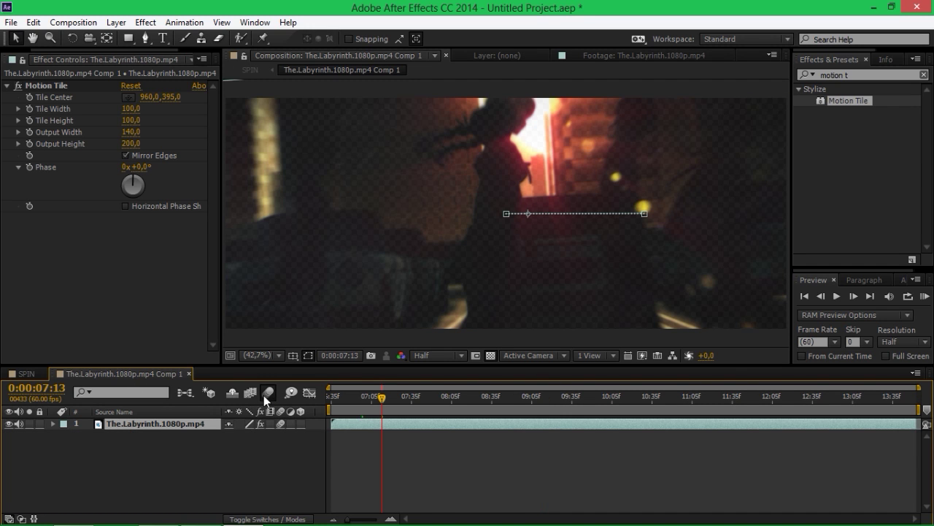
pyautogui.click(11, 374)
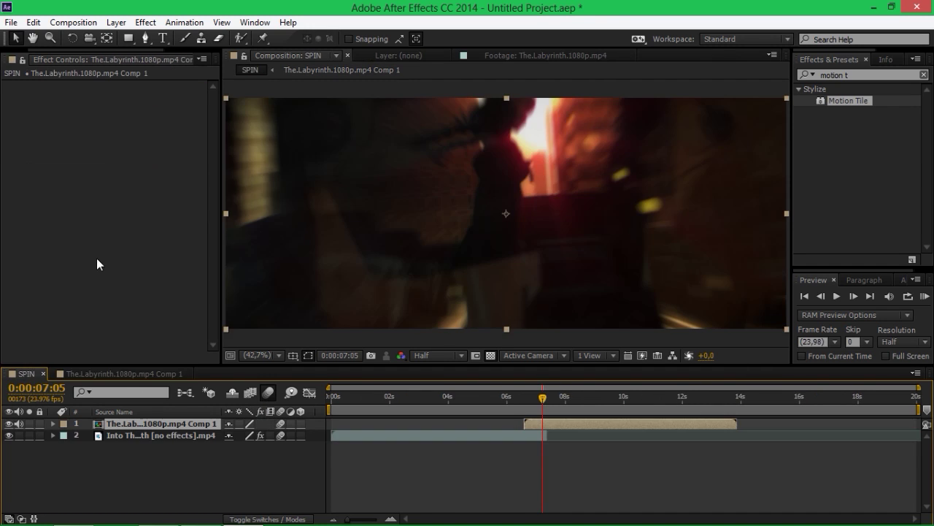
# Extend the lower clip Into The Labyrinth [no effects].mp4, with its audio on, to the end of SPIN and RAM preview the composition.
pyautogui.click(560, 397)
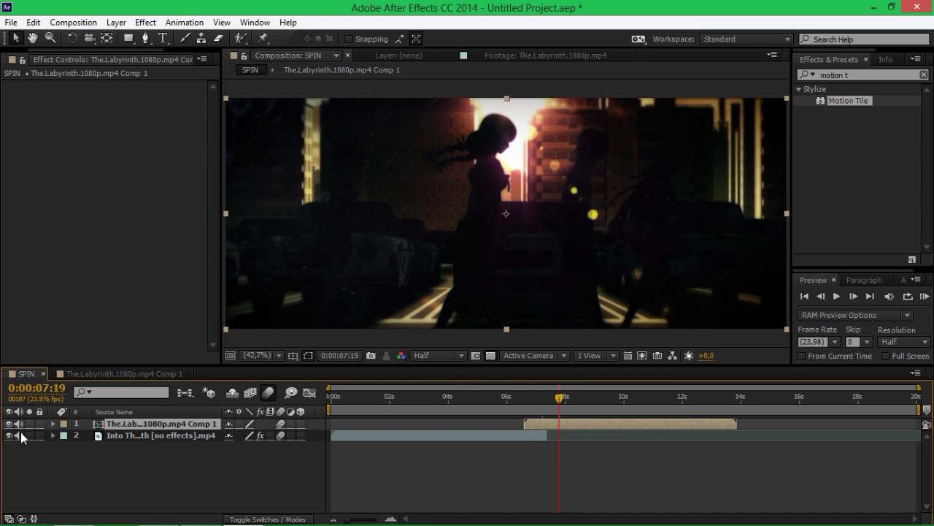
pyautogui.click(535, 433)
pyautogui.click(925, 296)
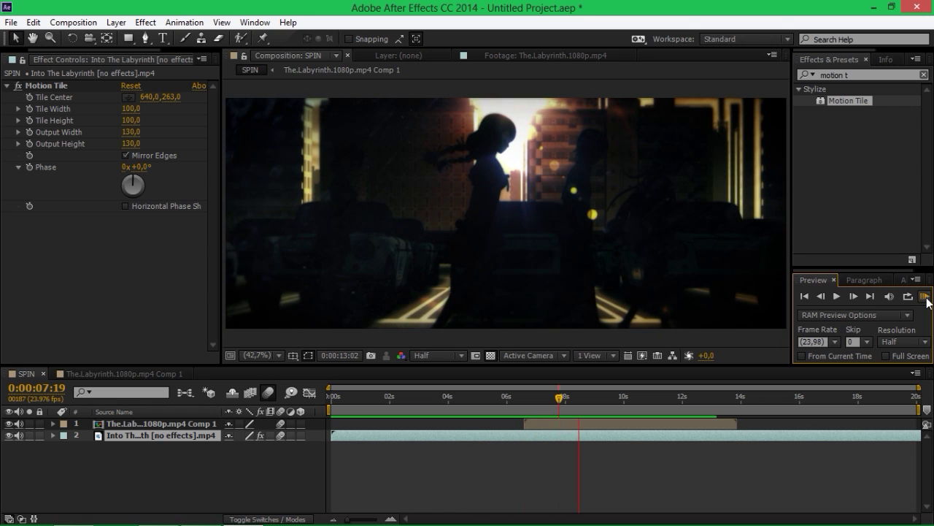
pyautogui.press('space')
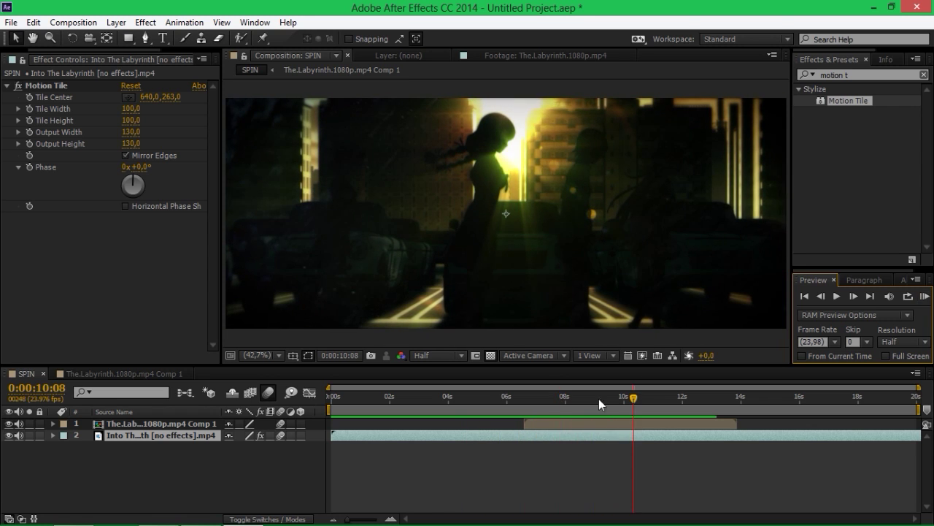
# Limit SPIN's work area to about 5 to 9.5 seconds around the transition and preview it.
pyautogui.moveTo(336, 418); pyautogui.dragTo(472, 414)
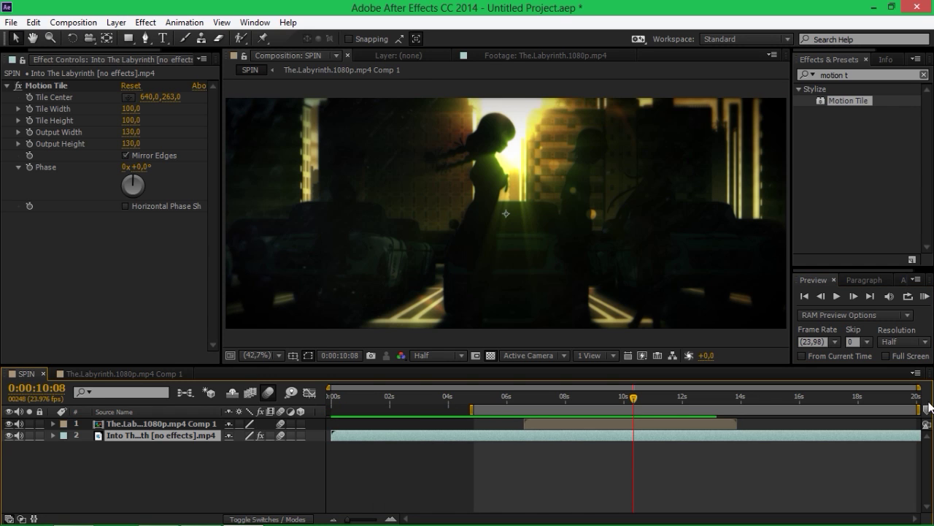
pyautogui.moveTo(917, 407); pyautogui.dragTo(615, 409)
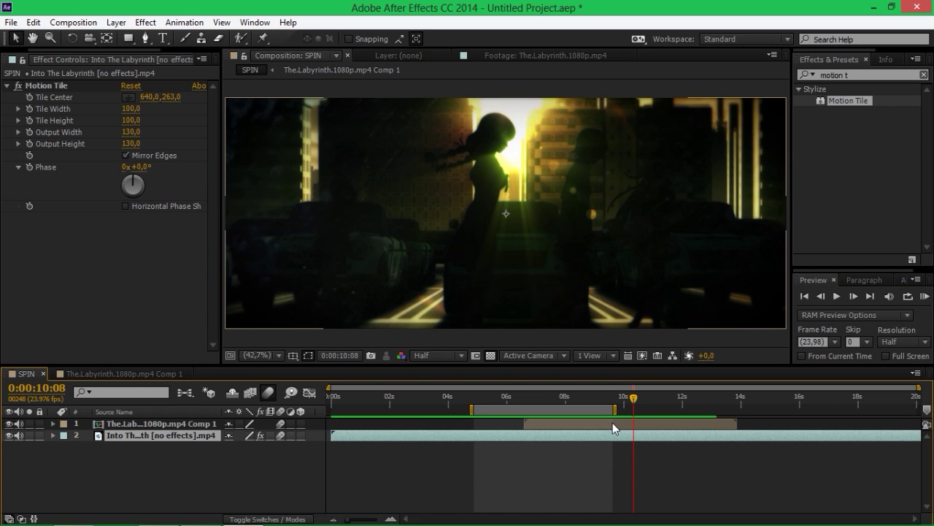
pyautogui.press('space')
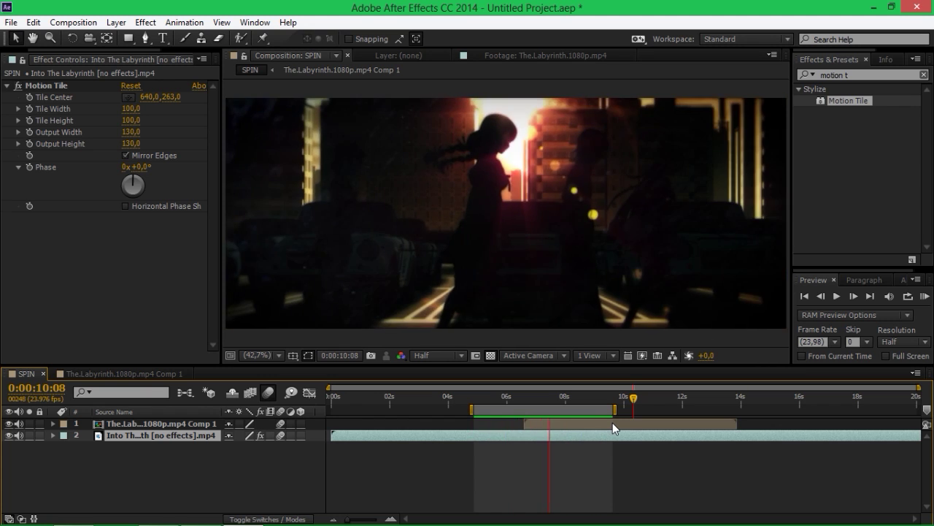
pyautogui.press('space')
# Apply Easy Ease to both Position keyframes of the clip inside The.Labyrinth.1080p.mp4 Comp 1 and check the frame at 0:00:07:20.
pyautogui.moveTo(562, 404)
pyautogui.mouseDown()
pyautogui.moveTo(527, 404)
pyautogui.moveTo(547, 404)
pyautogui.mouseUp()
pyautogui.doubleClick(541, 425)
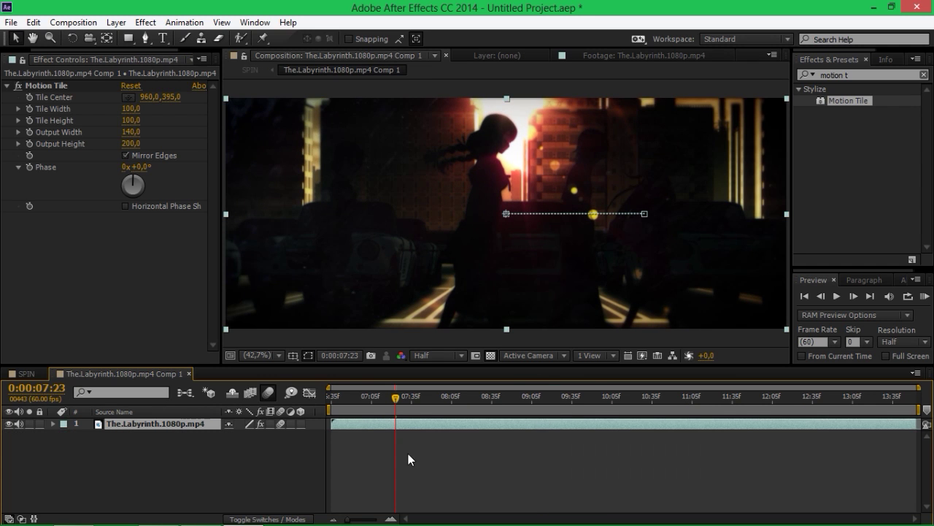
pyautogui.press('u')
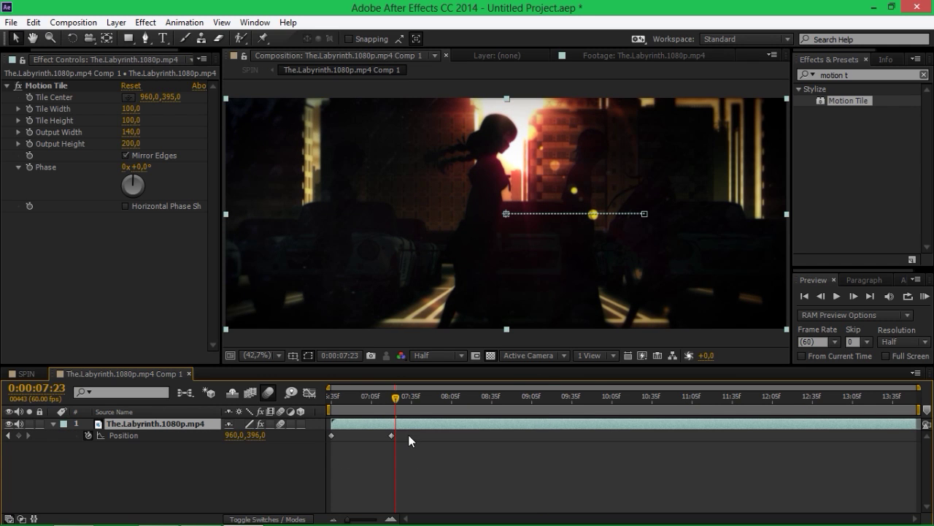
pyautogui.moveTo(394, 402); pyautogui.dragTo(329, 442)
pyautogui.press('F9')
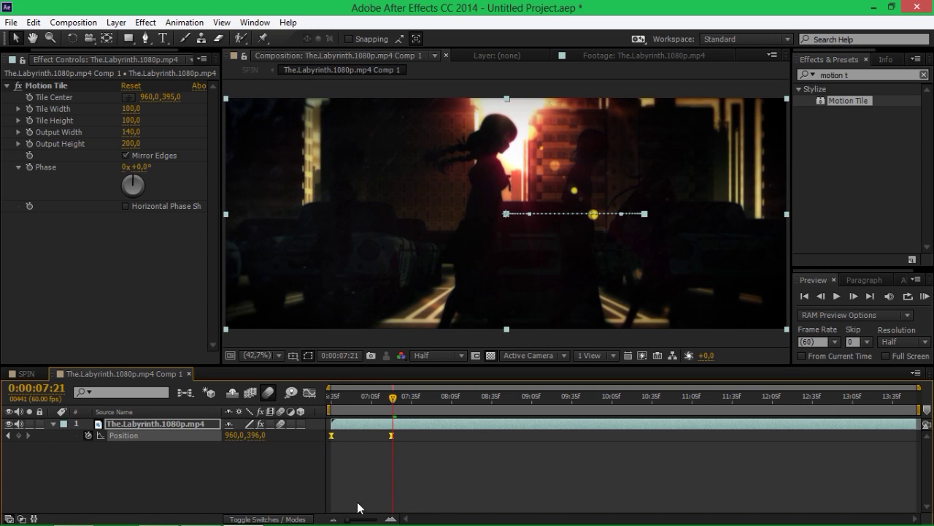
pyautogui.moveTo(350, 520); pyautogui.dragTo(374, 520)
pyautogui.moveTo(564, 403)
pyautogui.mouseDown()
pyautogui.moveTo(540, 407)
pyautogui.moveTo(560, 407)
pyautogui.mouseUp()
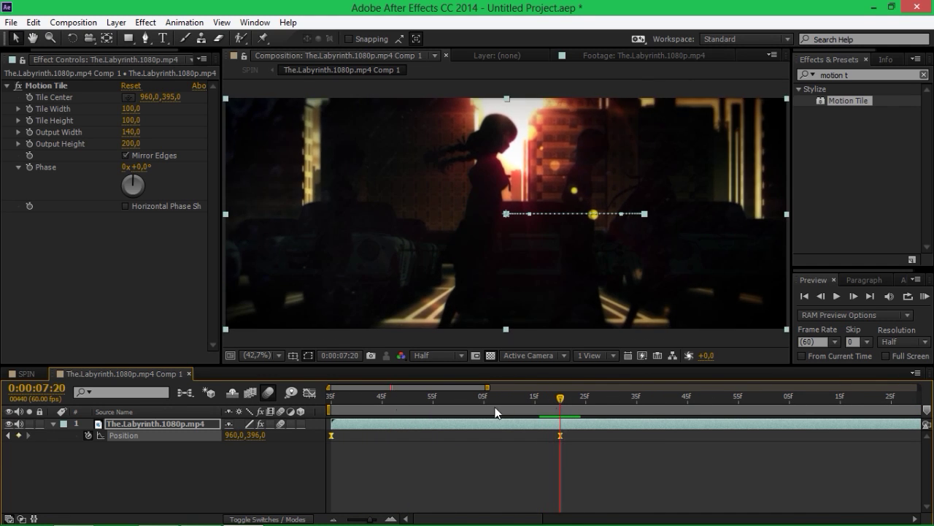
# RAM preview the eased transition in SPIN and scrub through its frames up to 0:00:09:05.
pyautogui.click(30, 374)
pyautogui.press('KP_0')
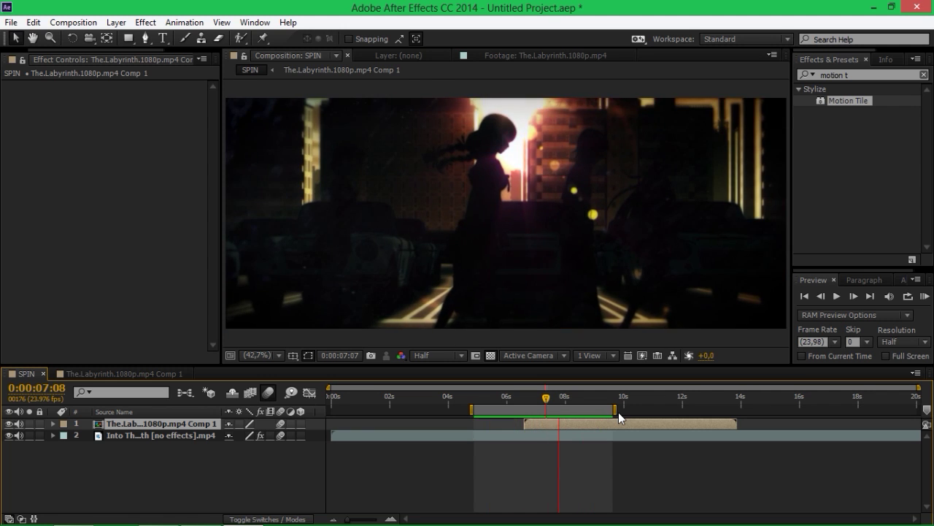
pyautogui.press('space')
pyautogui.moveTo(521, 405)
pyautogui.mouseDown()
pyautogui.moveTo(548, 407)
pyautogui.moveTo(523, 407)
pyautogui.moveTo(536, 401)
pyautogui.mouseUp()
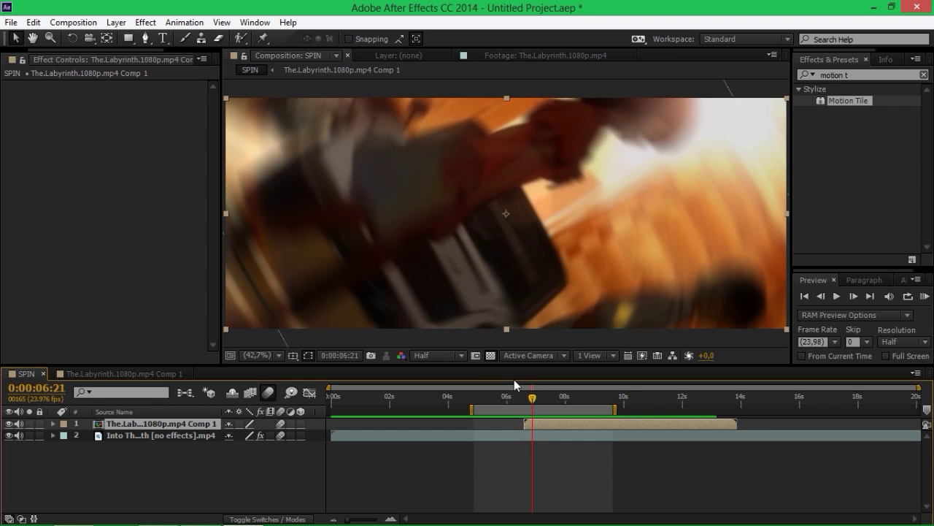
pyautogui.moveTo(535, 402); pyautogui.dragTo(604, 407)
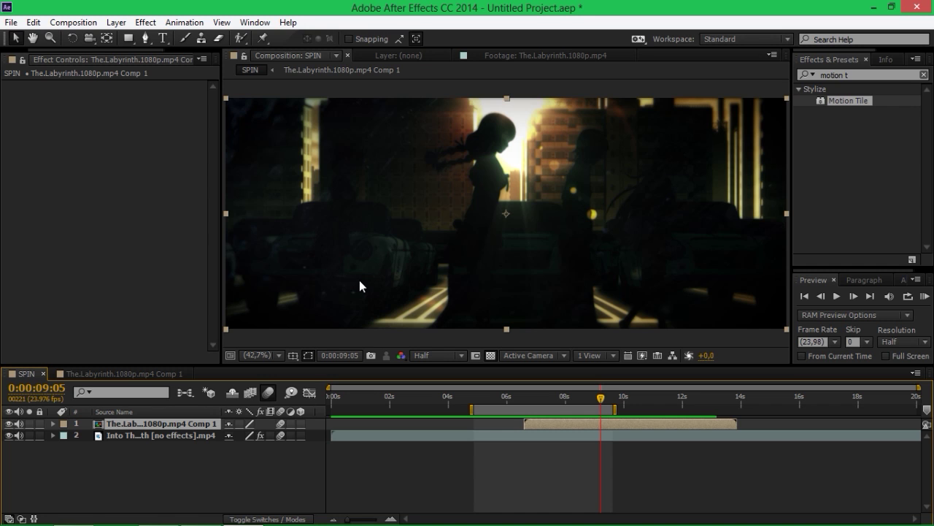
# Show the project's items and close the timeline of The.Labyrinth.1080p.mp4 Comp 1.
pyautogui.click(34, 59)
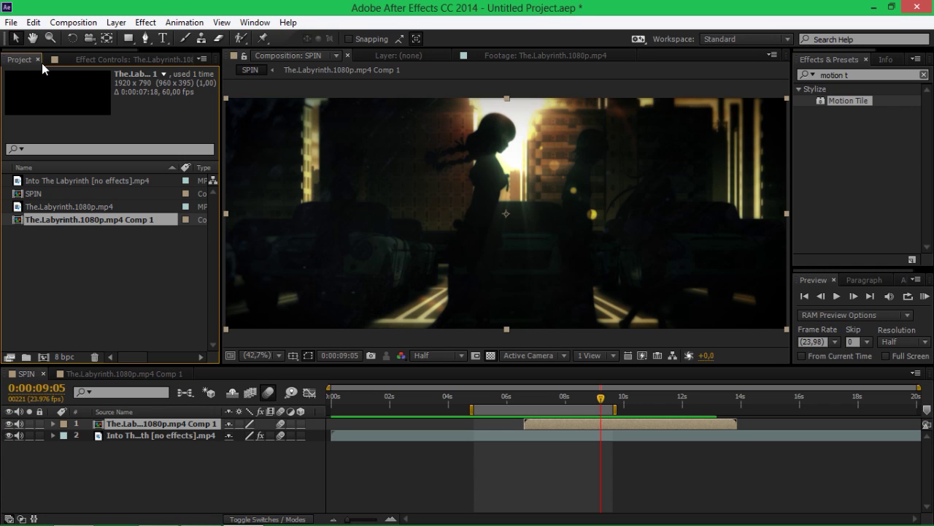
pyautogui.click(118, 373)
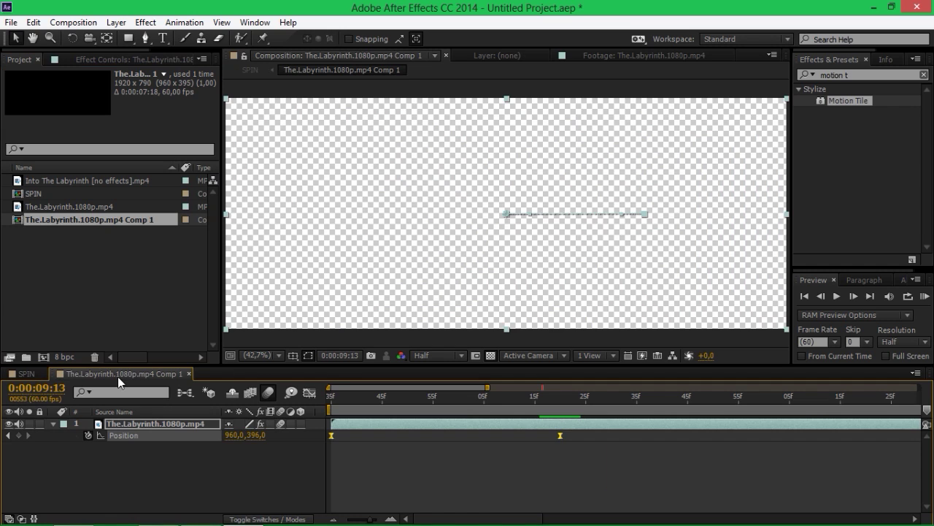
pyautogui.click(191, 373)
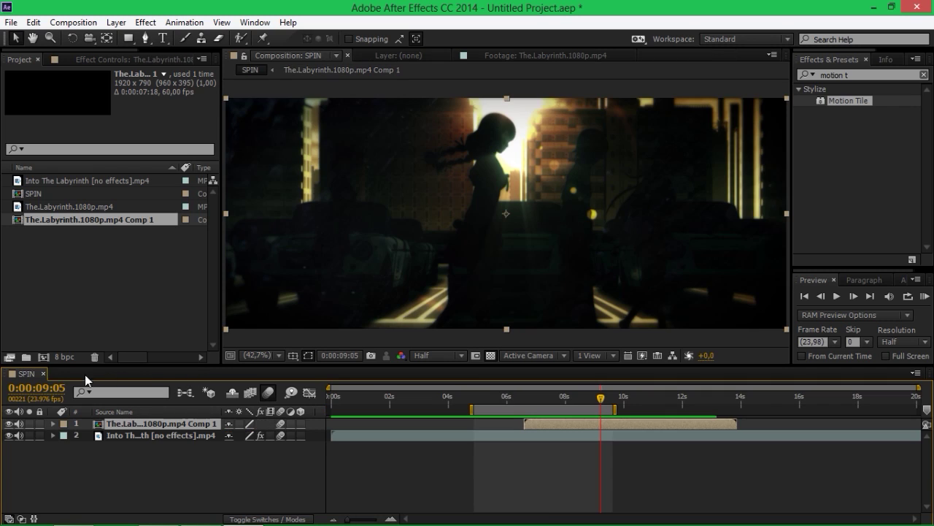
# Close the SPIN timeline, clear the effects search, and delete SPIN and The.Labyrinth.1080p.mp4 Comp 1 from the project.
pyautogui.click(43, 373)
pyautogui.click(923, 75)
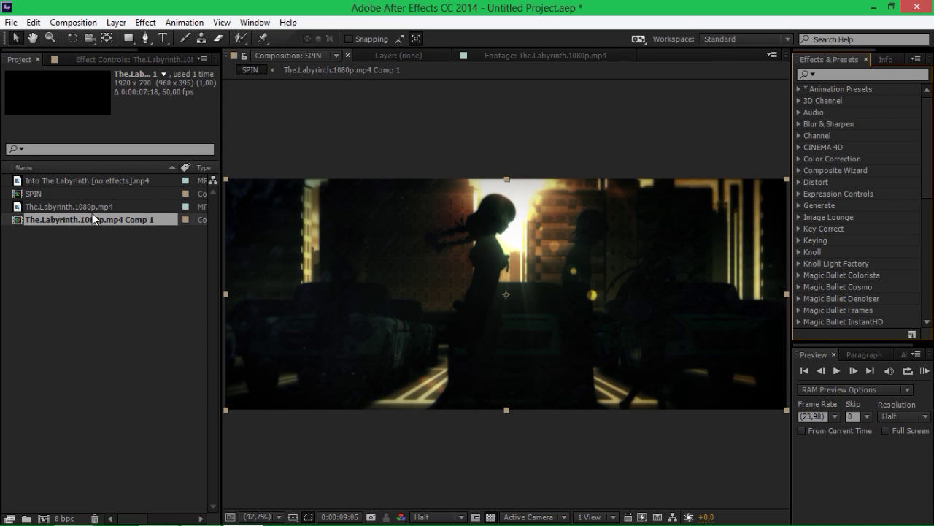
pyautogui.keyDown('ctrl'); pyautogui.click(34, 195); pyautogui.keyUp('ctrl')
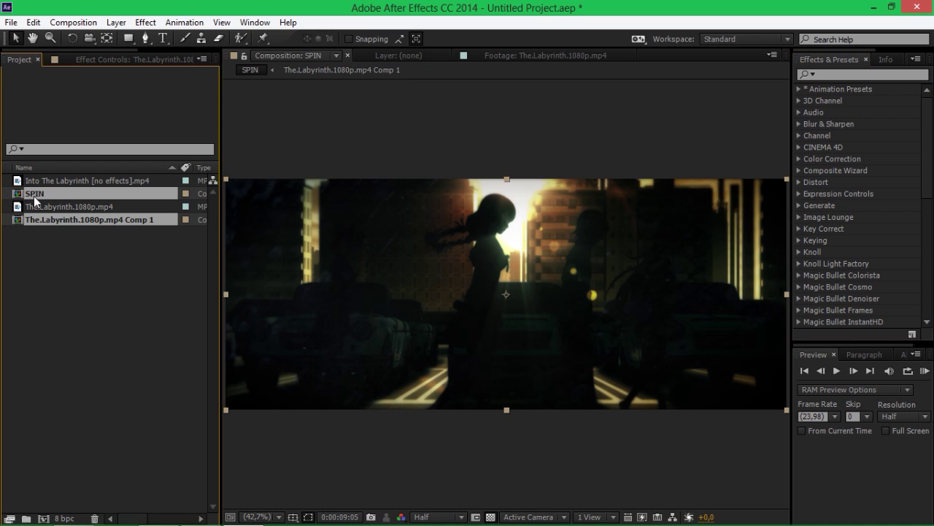
pyautogui.press('Delete')
pyautogui.click(527, 288)
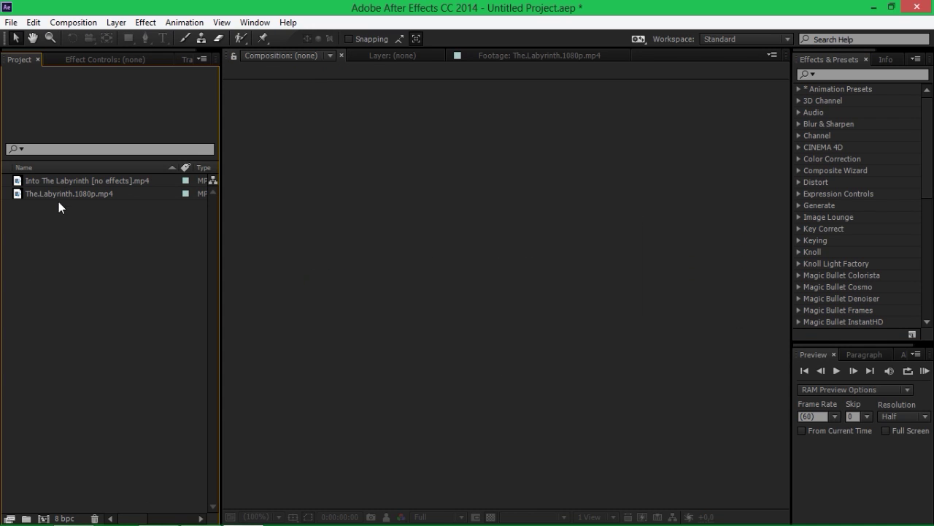
pyautogui.click(76, 180)
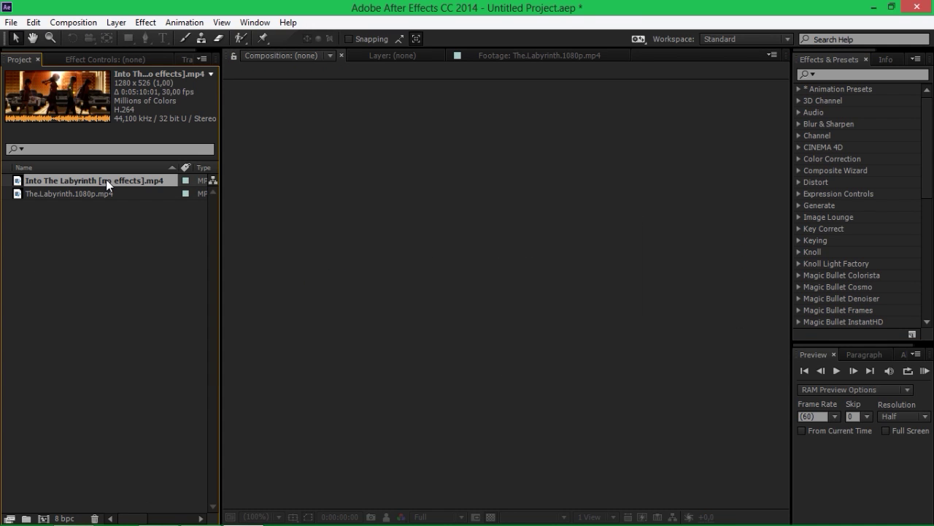
pyautogui.moveTo(106, 182); pyautogui.dragTo(44, 518)
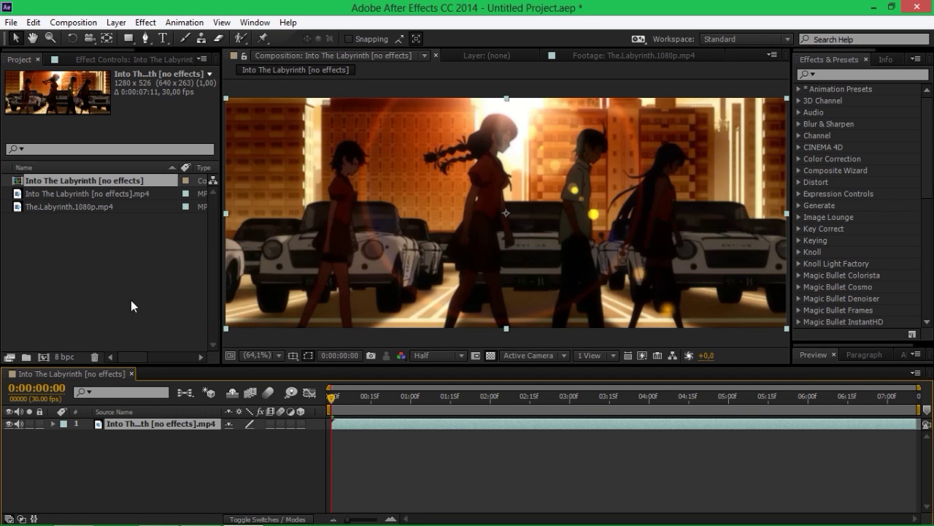
pyautogui.press('Delete')
# Trim the Into The Labyrinth [no effects].mp4 footage from 0:02:14:23 to about 0:02:17:10 and create a composition from it.
pyautogui.doubleClick(92, 181)
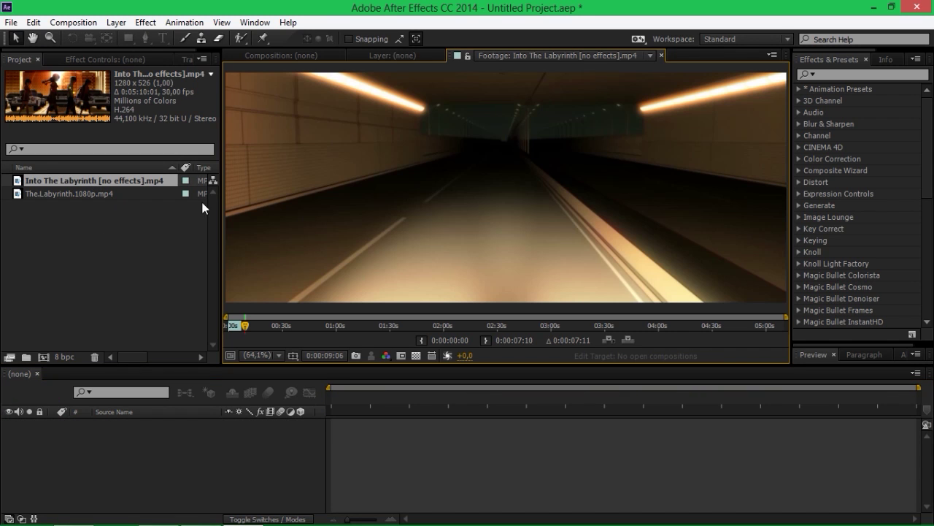
pyautogui.moveTo(430, 328); pyautogui.dragTo(470, 330)
pyautogui.click(426, 341)
pyautogui.click(486, 341)
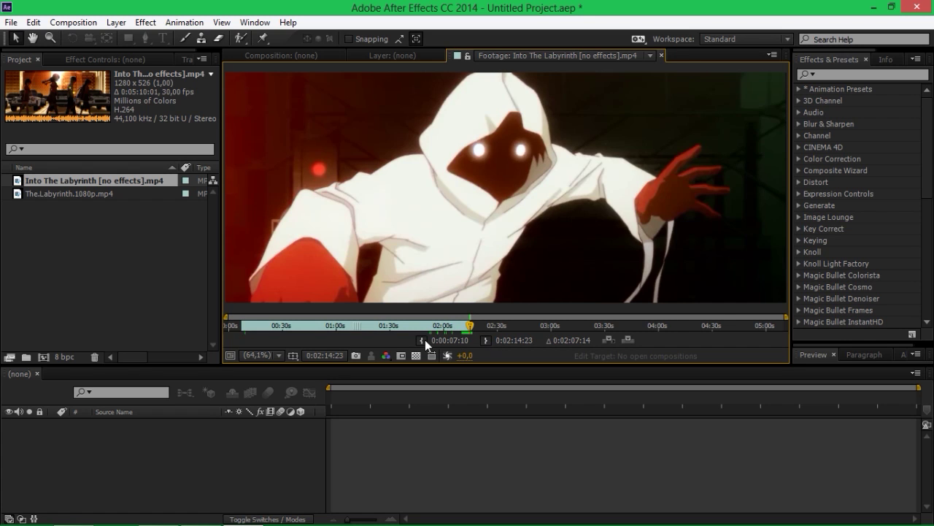
pyautogui.click(425, 340)
pyautogui.moveTo(470, 327); pyautogui.dragTo(474, 328)
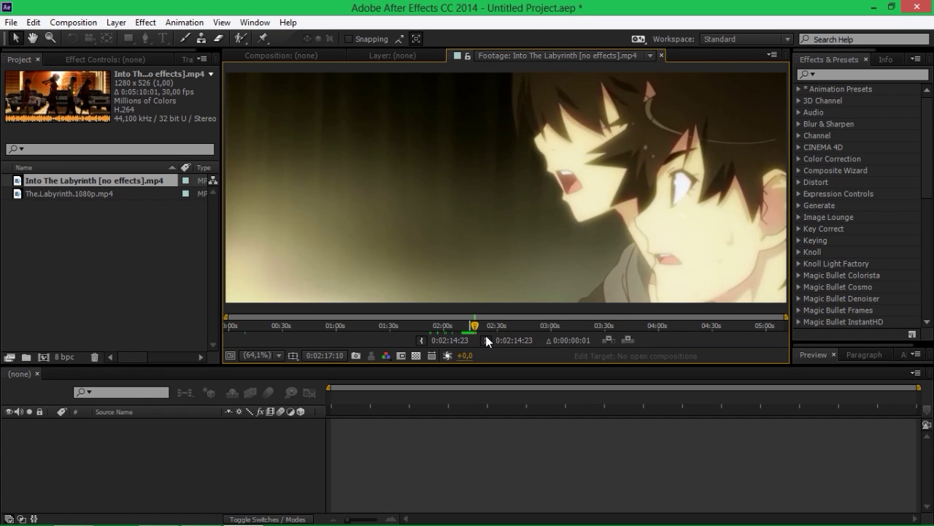
pyautogui.click(485, 338)
pyautogui.moveTo(95, 180); pyautogui.dragTo(132, 452)
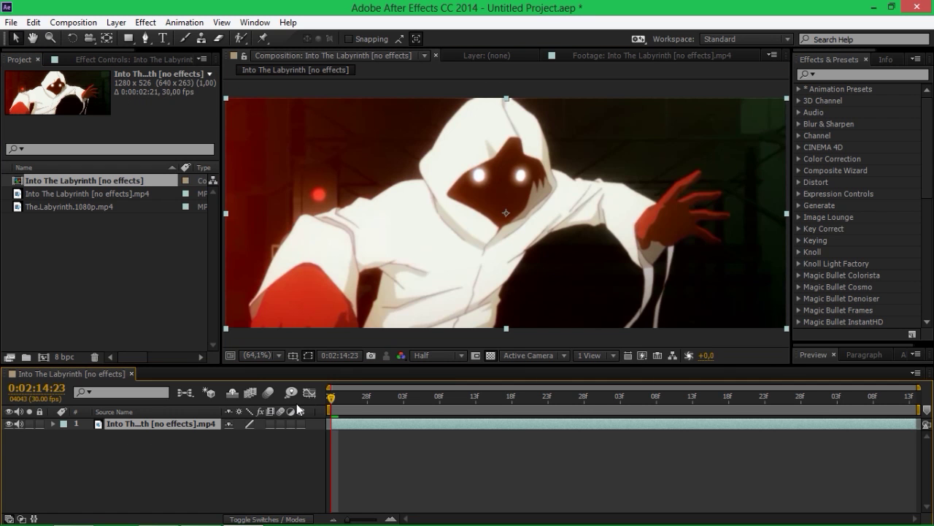
# Try the composition's built-in motion blur on the clip and check the frame at 0:02:15:17.
pyautogui.moveTo(342, 403)
pyautogui.mouseDown()
pyautogui.moveTo(863, 398)
pyautogui.moveTo(809, 410)
pyautogui.moveTo(840, 403)
pyautogui.moveTo(808, 407)
pyautogui.moveTo(835, 395)
pyautogui.moveTo(803, 402)
pyautogui.moveTo(832, 403)
pyautogui.moveTo(747, 410)
pyautogui.moveTo(360, 405)
pyautogui.mouseUp()
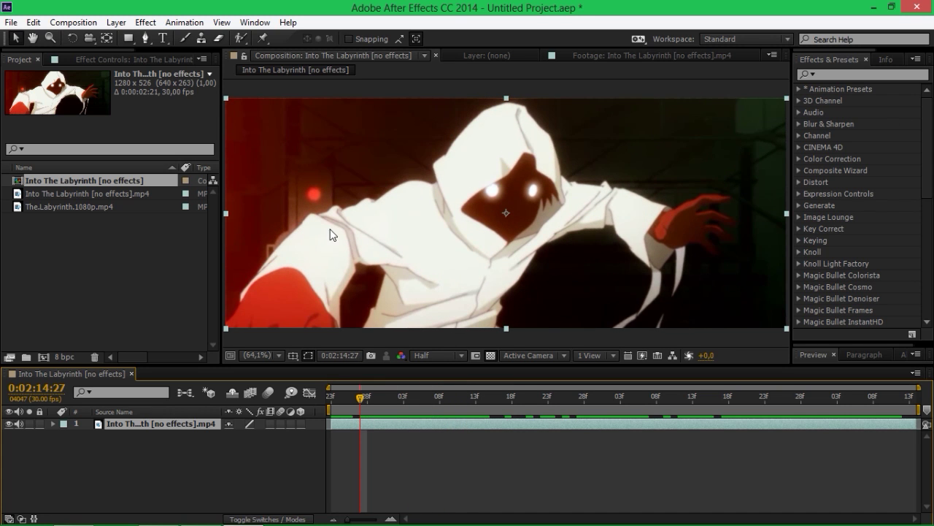
pyautogui.click(267, 392)
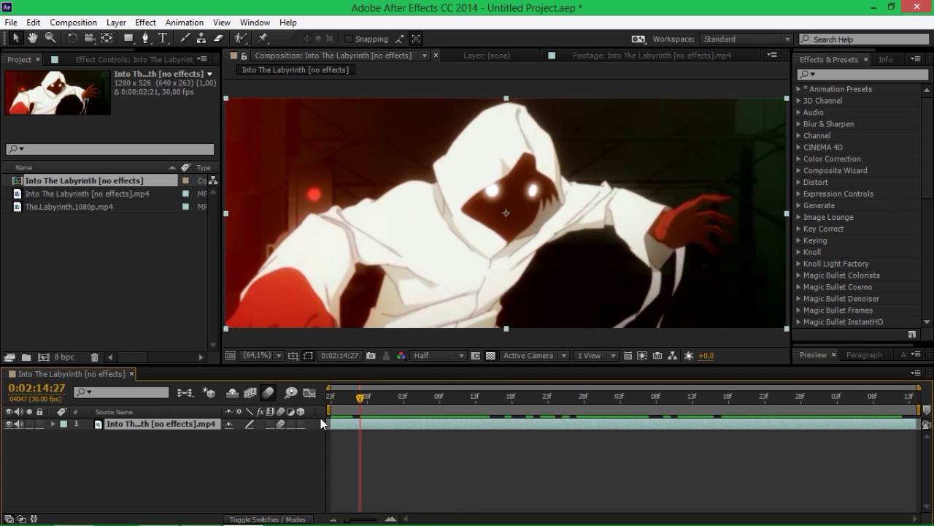
pyautogui.moveTo(361, 396); pyautogui.dragTo(506, 401)
pyautogui.click(280, 424)
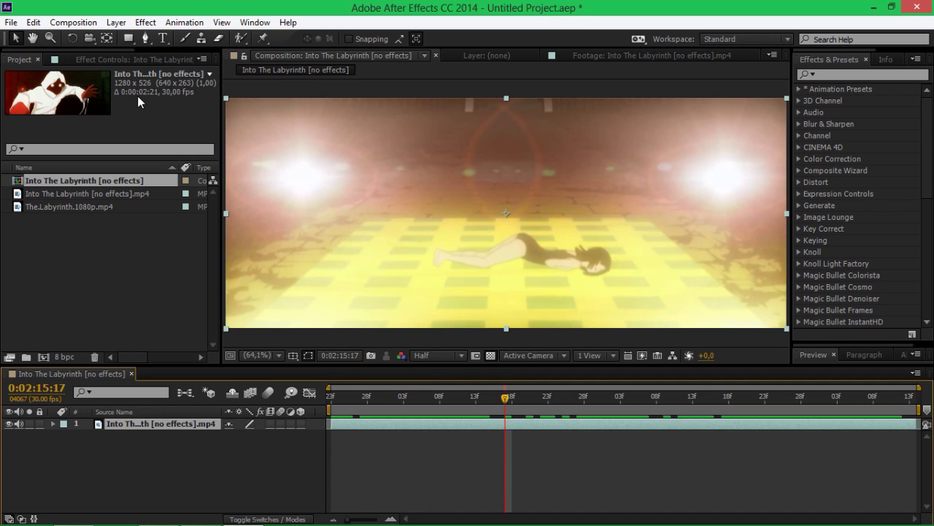
# Show the clip's effect controls, apply the Timewarp effect to it, and switch the effect off.
pyautogui.click(122, 59)
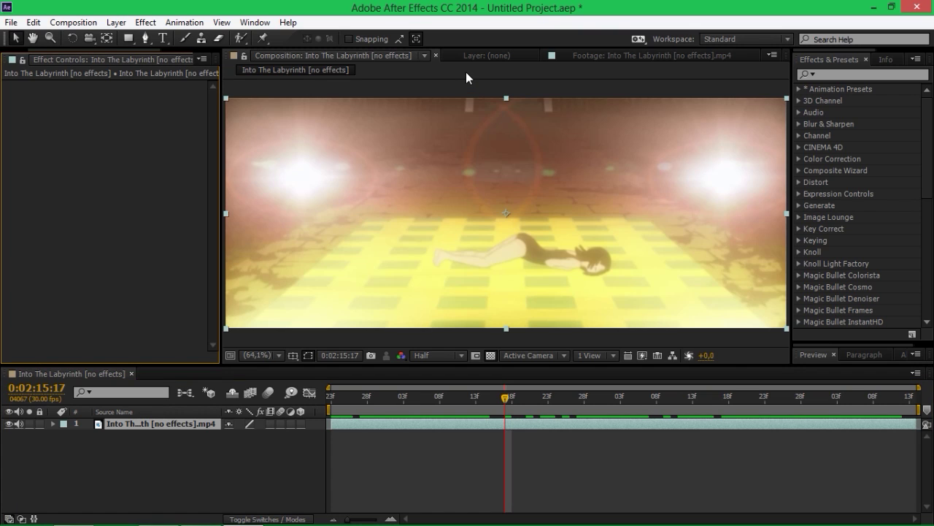
pyautogui.click(856, 74)
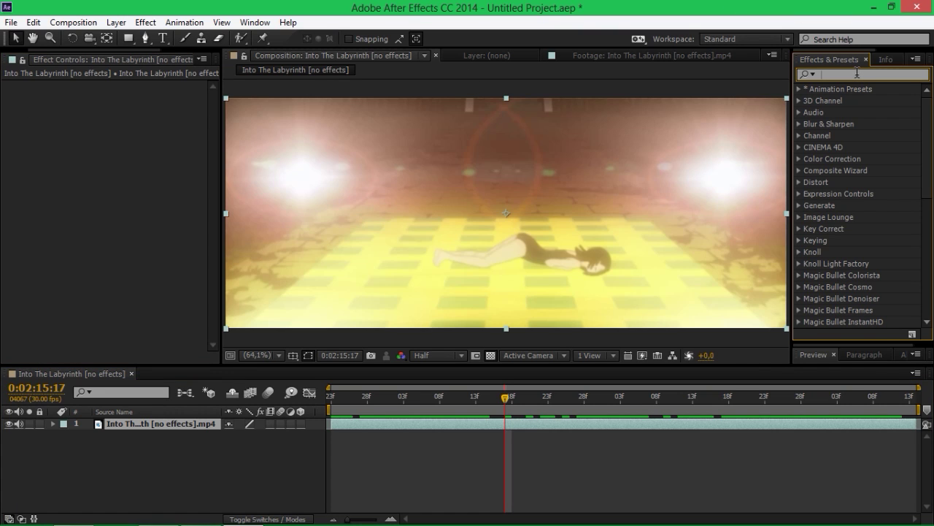
pyautogui.write('time')
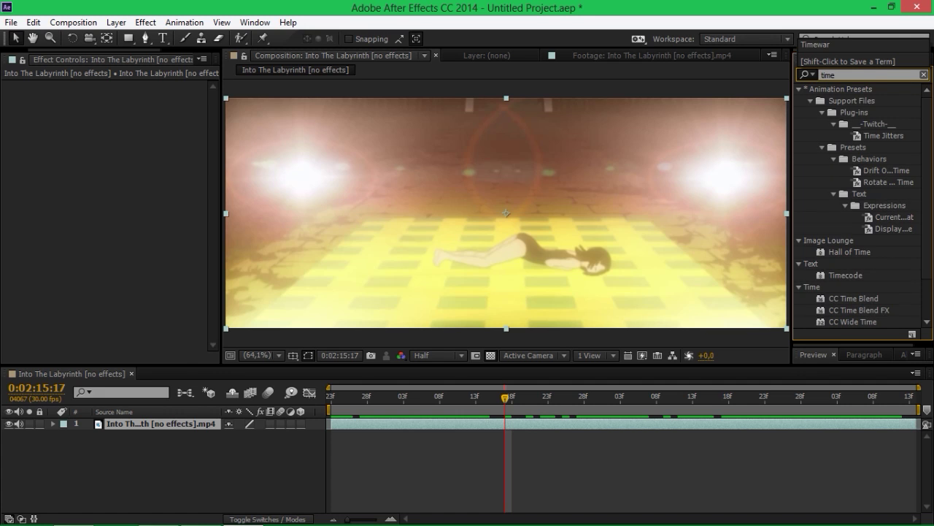
pyautogui.write('warp')
pyautogui.doubleClick(863, 100)
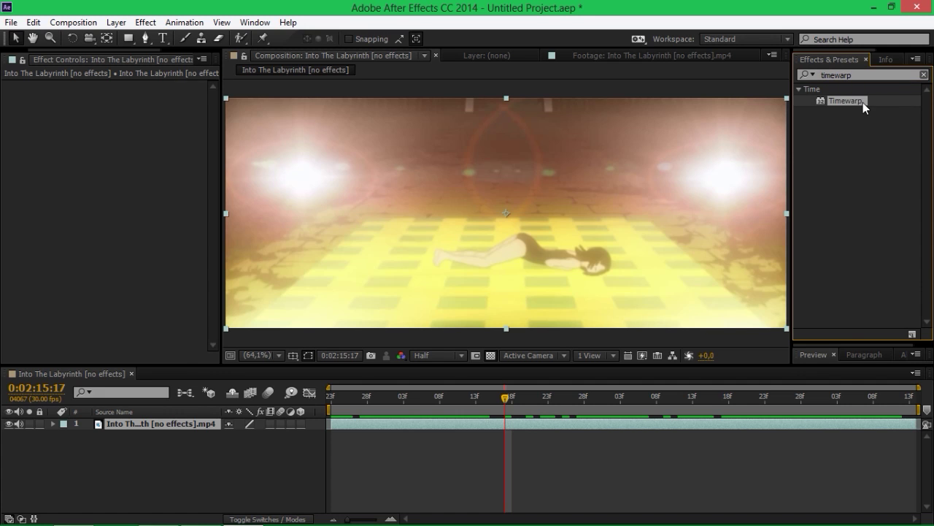
pyautogui.click(17, 86)
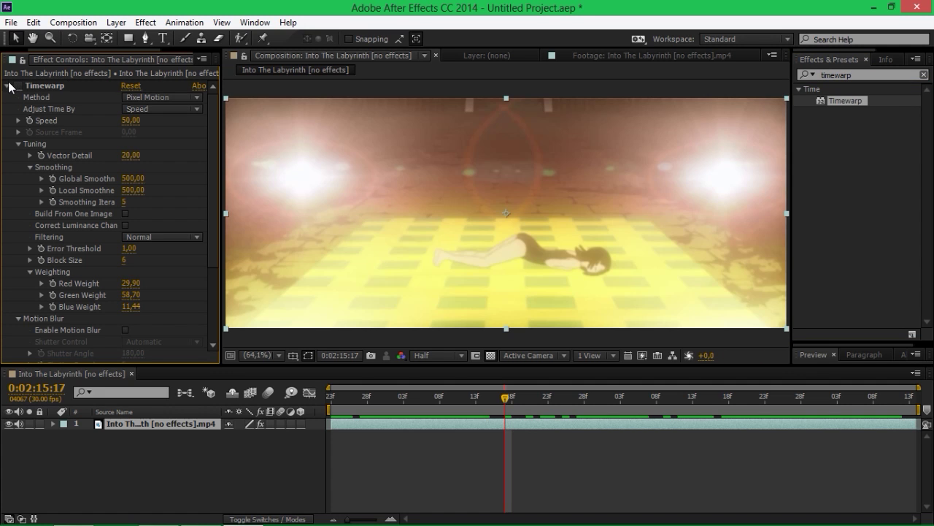
pyautogui.click(7, 86)
# Find the CC Force Motion Blur effect and apply it to the clip.
pyautogui.click(874, 75)
pyautogui.write('CC Motion')
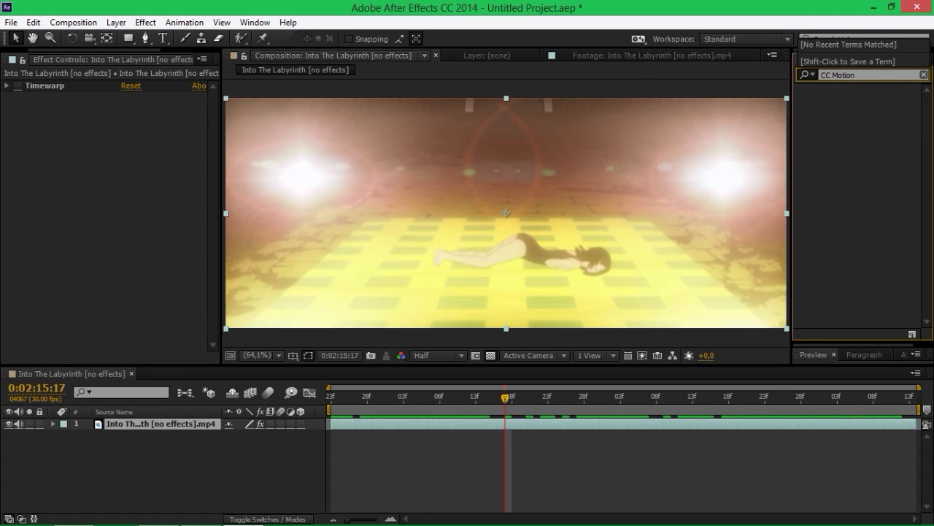
pyautogui.press('BackSpace')
pyautogui.press('BackSpace')
pyautogui.press('BackSpace')
pyautogui.write('Forve')
pyautogui.press('BackSpace')
pyautogui.press('BackSpace')
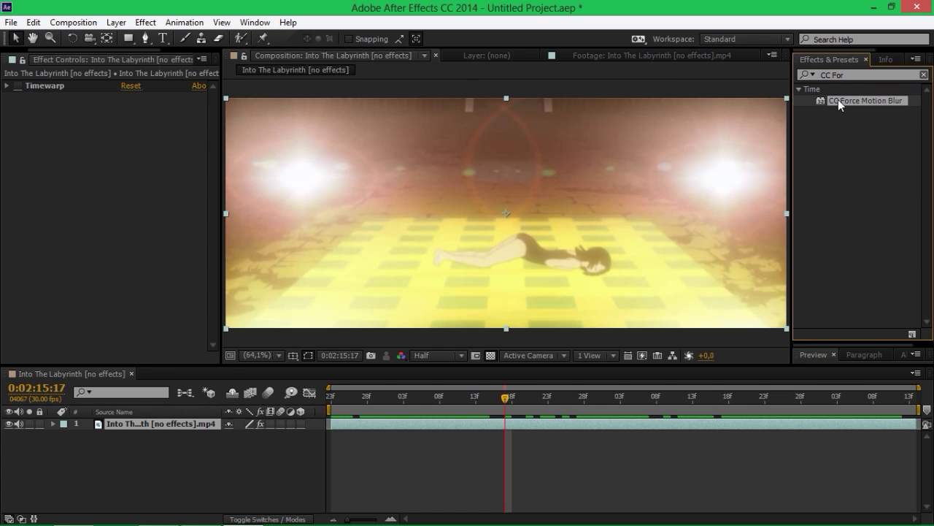
pyautogui.doubleClick(838, 100)
# Apply the RSMB effect to the clip, then switch off both CC Force Motion Blur and RSMB and collapse their settings.
pyautogui.moveTo(850, 75); pyautogui.dragTo(762, 72)
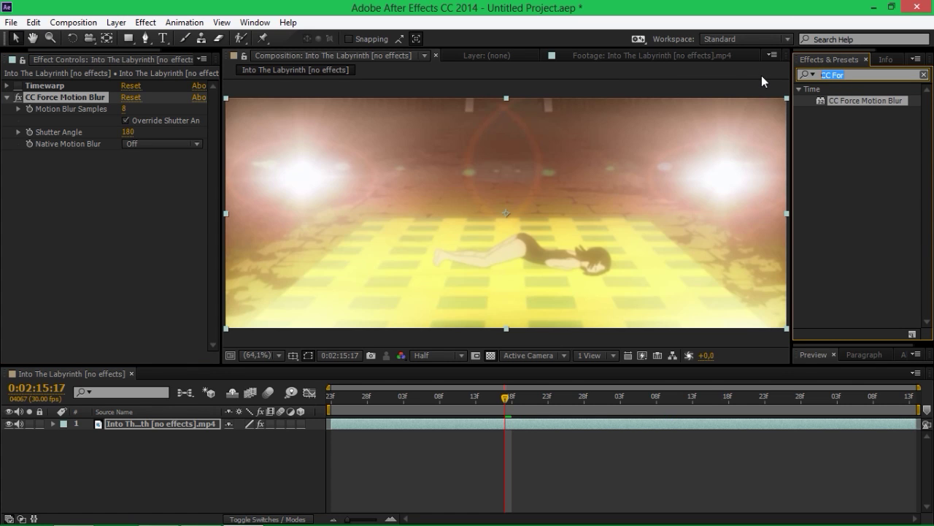
pyautogui.write('RSMB')
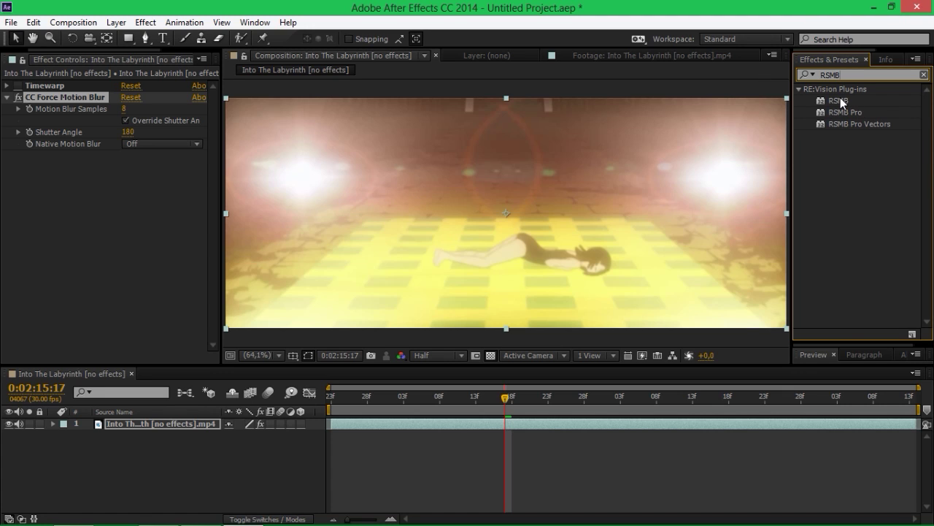
pyautogui.doubleClick(840, 99)
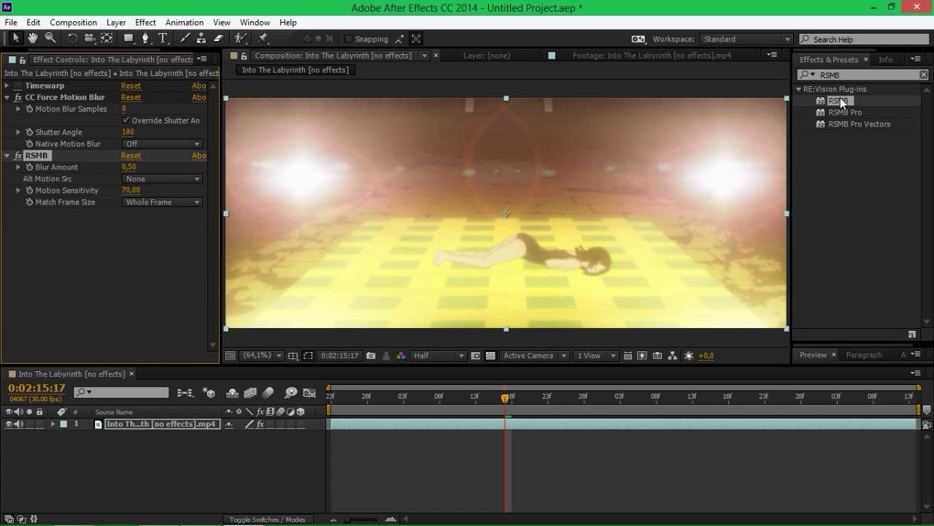
pyautogui.click(8, 98)
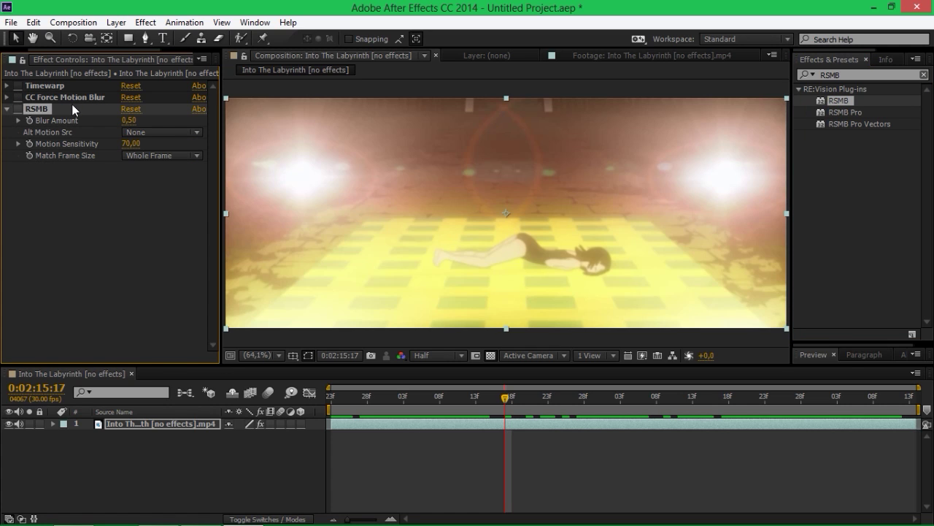
pyautogui.click(7, 108)
pyautogui.click(47, 171)
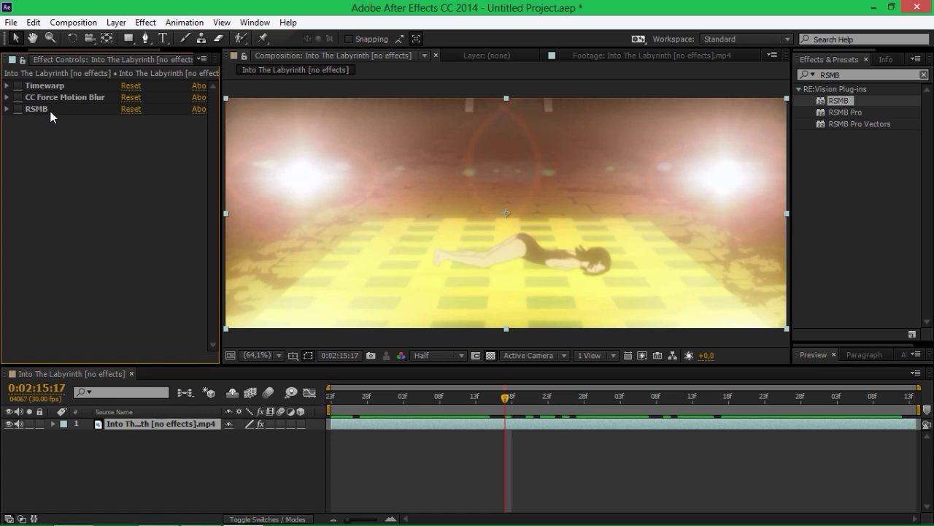
# Switch CC Force Motion Blur back on with its settings expanded and scrub to the running character at 0:02:16:18.
pyautogui.click(57, 101)
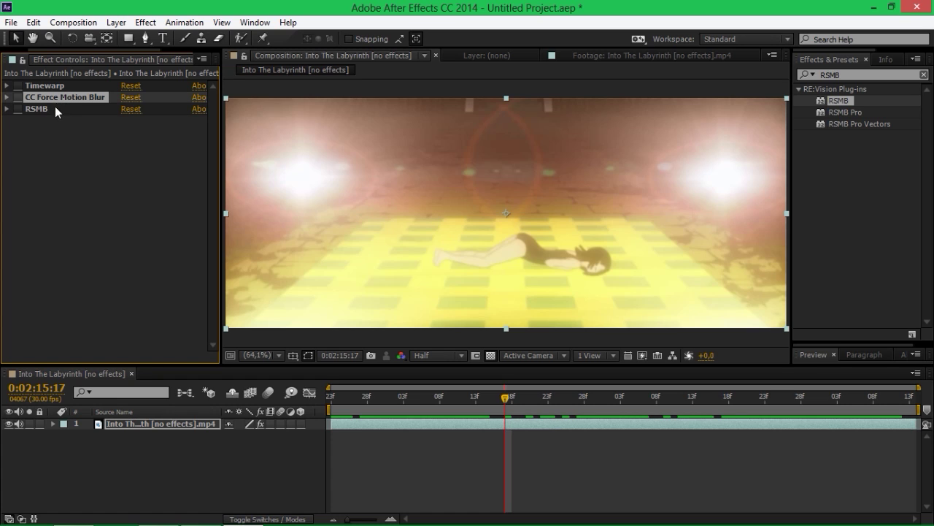
pyautogui.click(7, 97)
pyautogui.click(19, 97)
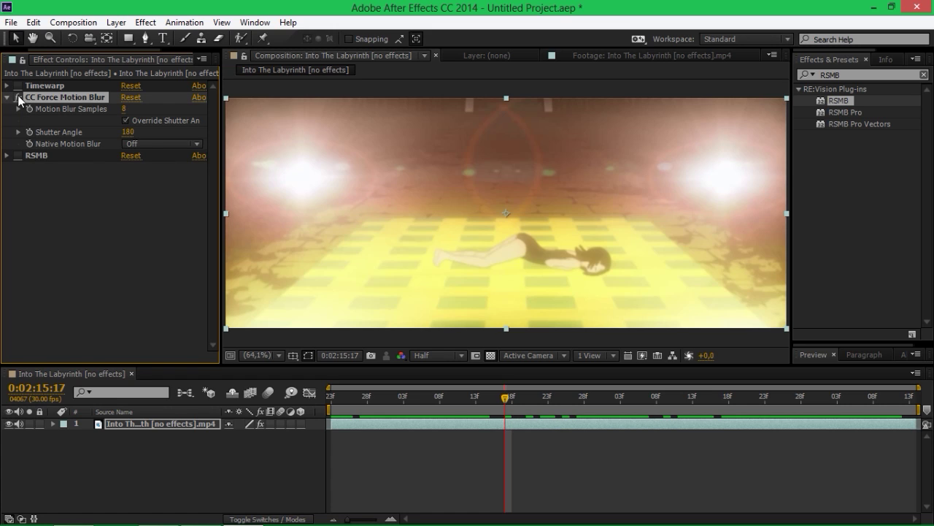
pyautogui.click(130, 132)
pyautogui.click(70, 132)
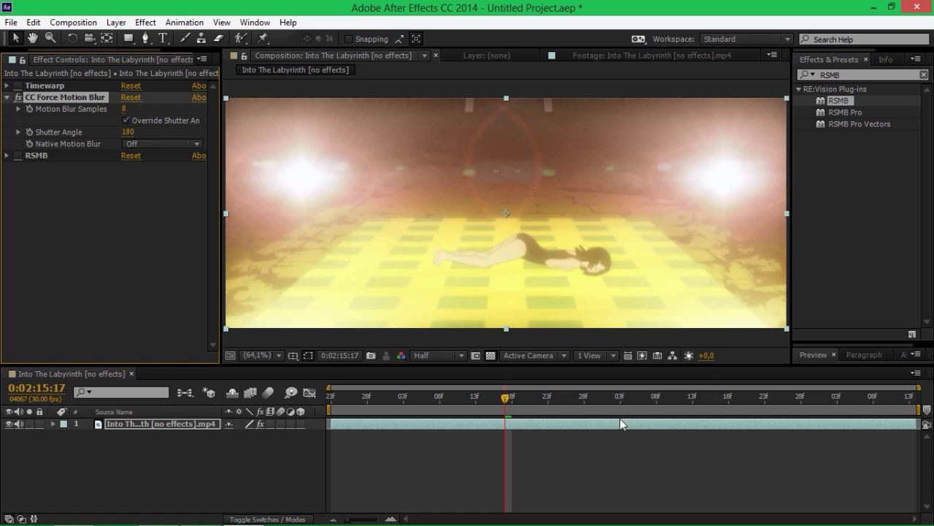
pyautogui.moveTo(506, 402); pyautogui.dragTo(729, 411)
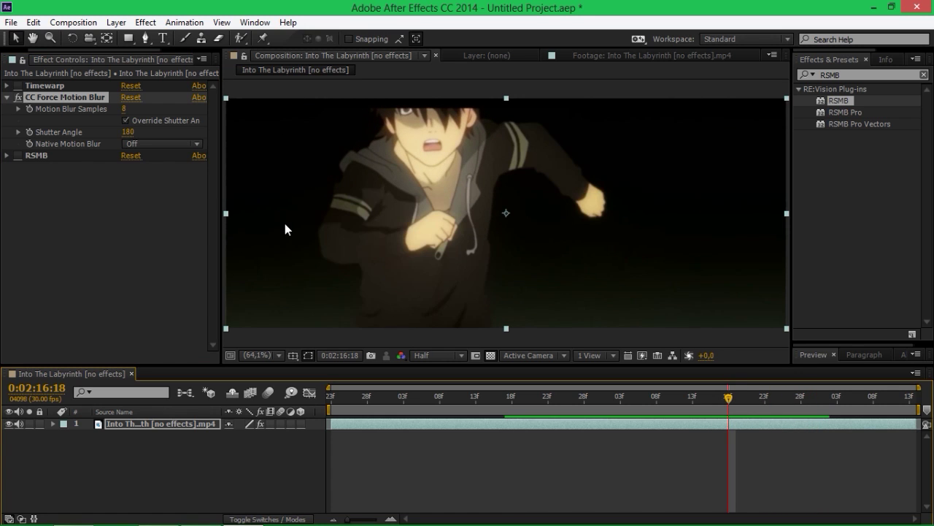
# Set CC Force Motion Blur's Shutter Angle to 1500.
pyautogui.click(128, 132)
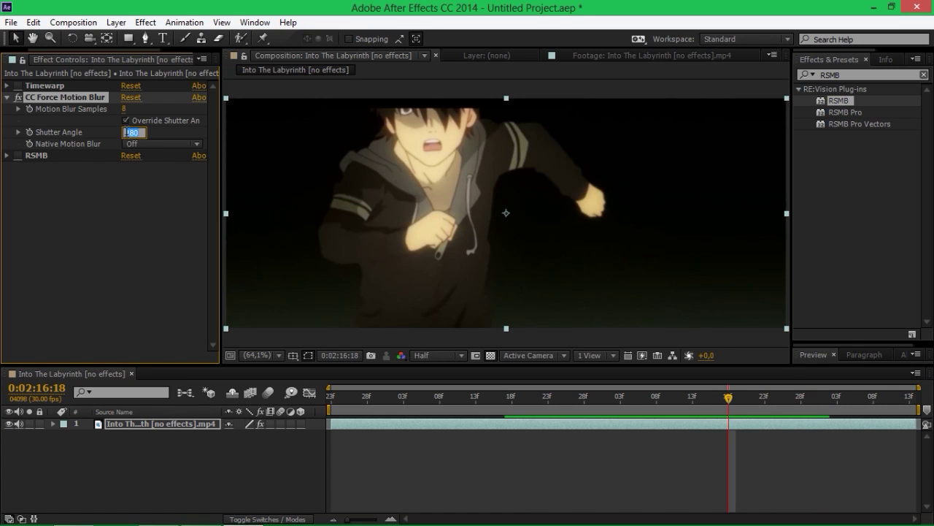
pyautogui.write('2')
pyautogui.press('BackSpace')
pyautogui.write('1500')
pyautogui.press('Return')
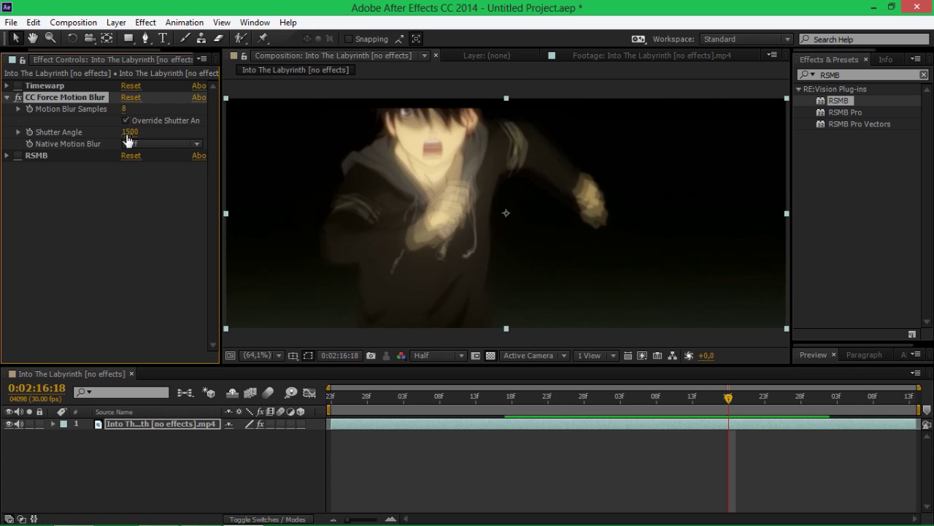
# Scrub the frames around 0:02:16:17, lower the Shutter Angle to 1395, and delete CC Force Motion Blur from the clip.
pyautogui.click(741, 401)
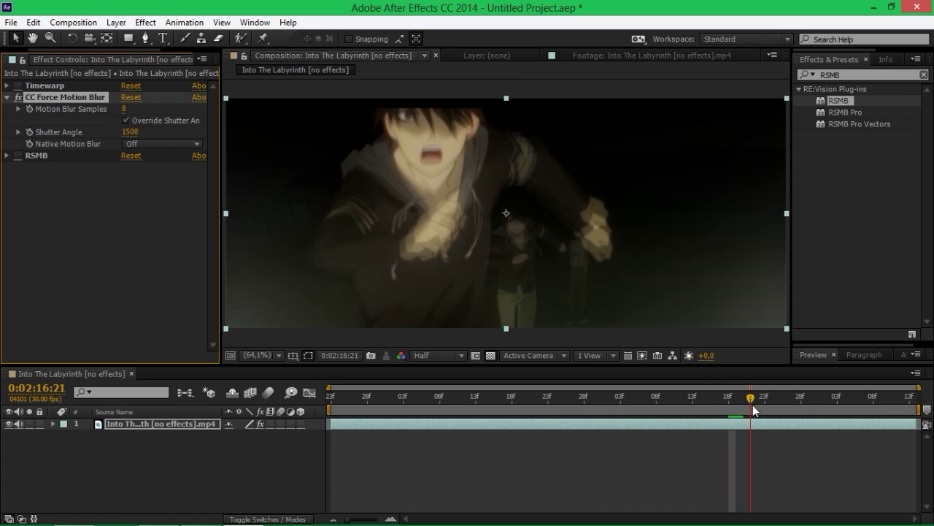
pyautogui.moveTo(742, 405); pyautogui.dragTo(721, 394)
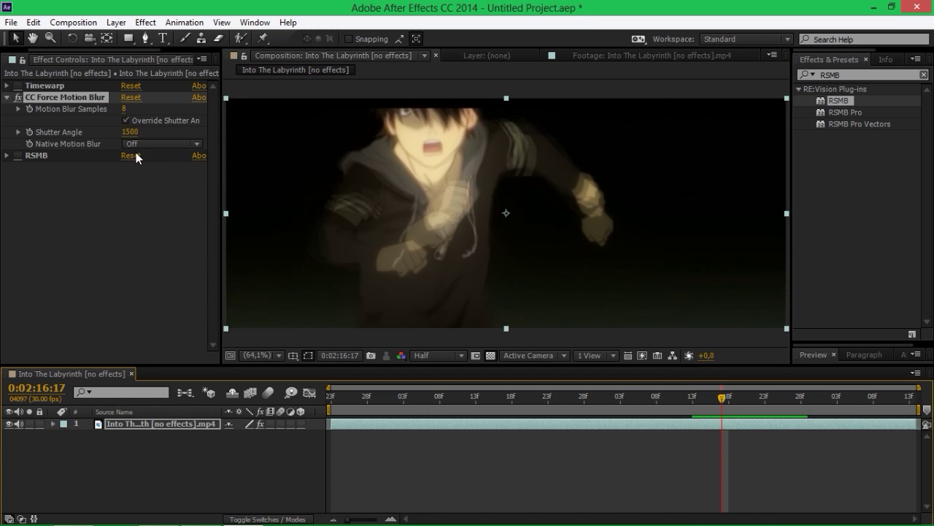
pyautogui.moveTo(124, 132); pyautogui.dragTo(68, 146)
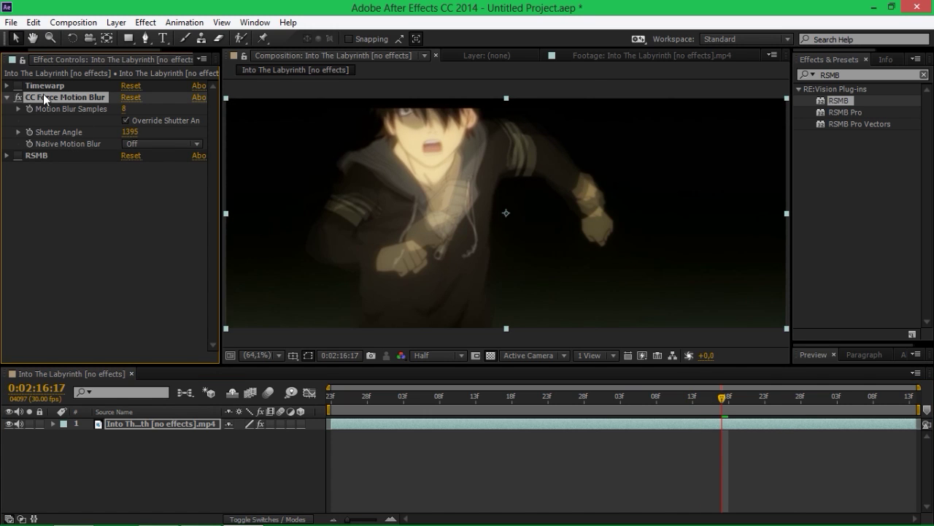
pyautogui.press('Delete')
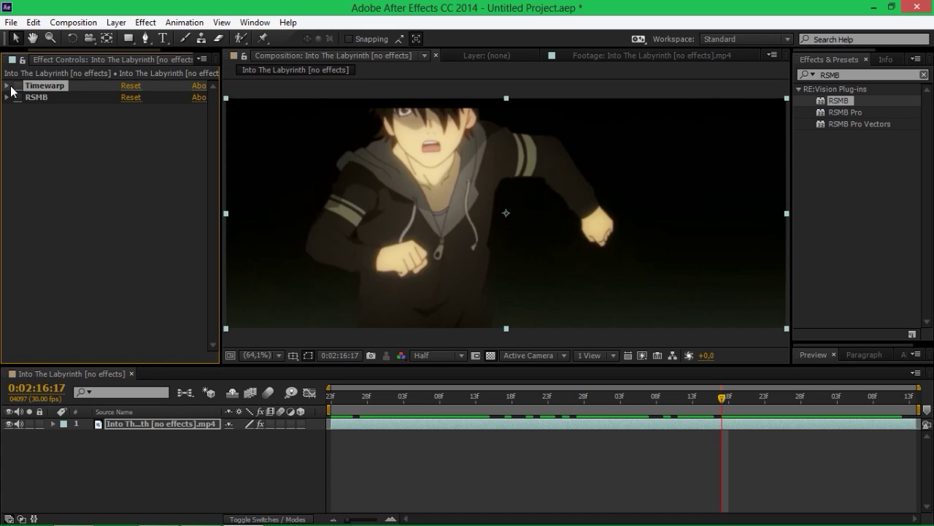
# Switch Timewarp on with its settings expanded and set its Speed to 100.
pyautogui.click(7, 85)
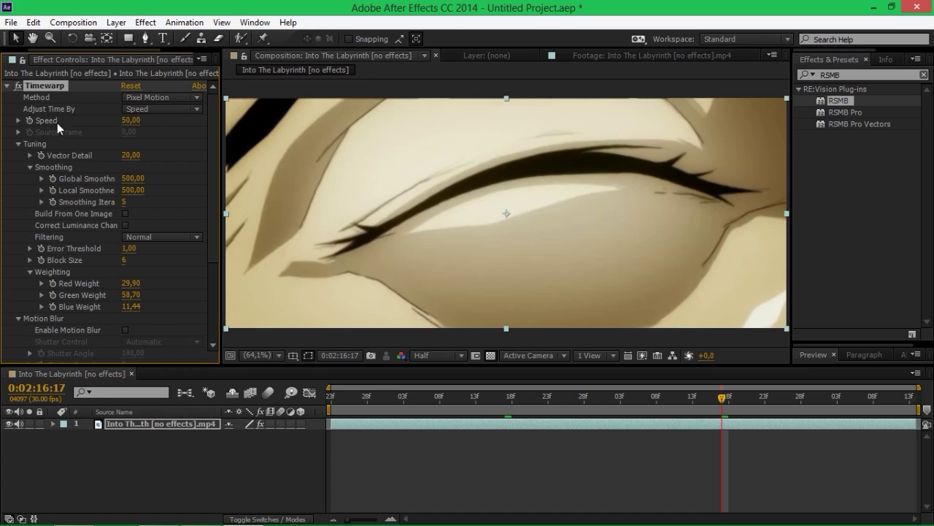
pyautogui.click(130, 120)
pyautogui.write('100')
pyautogui.press('Return')
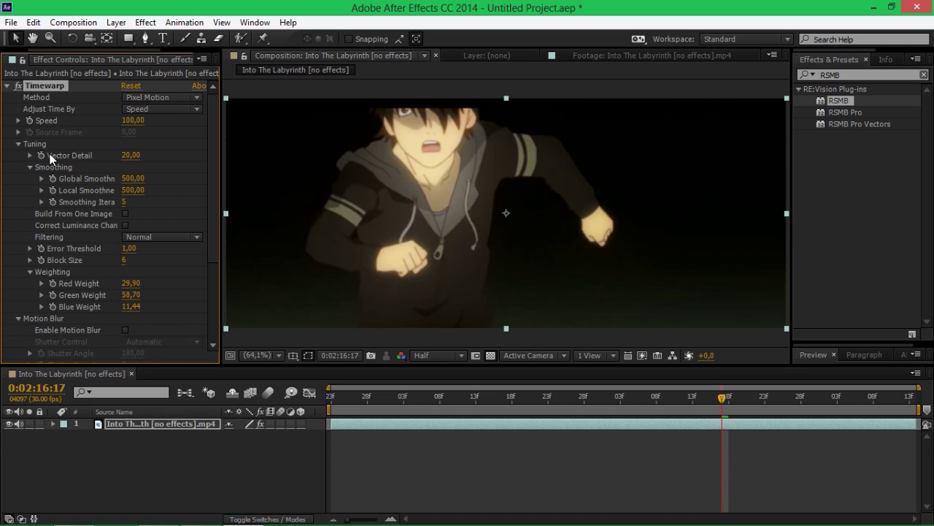
# Collapse Timewarp's Tuning group, enable its motion blur and set Shutter Control to Manual.
pyautogui.scroll(-1, 49, 153)
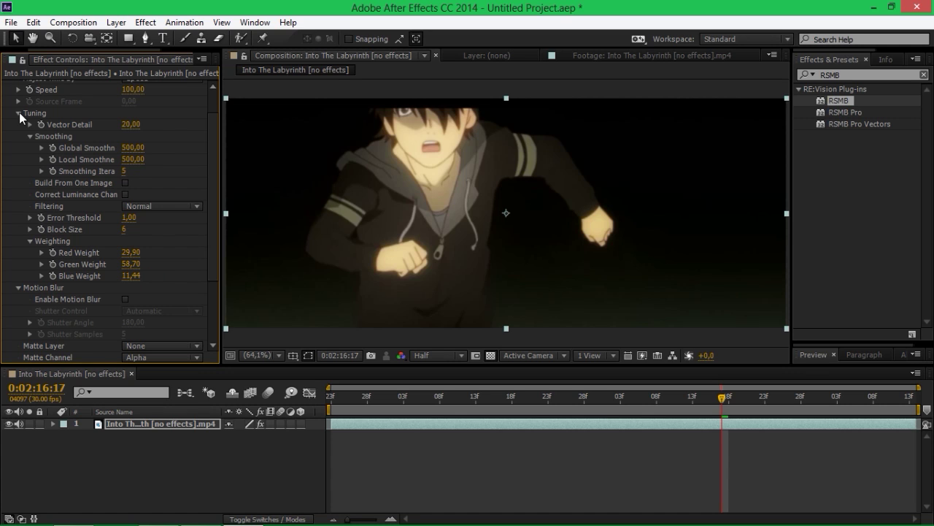
pyautogui.click(19, 113)
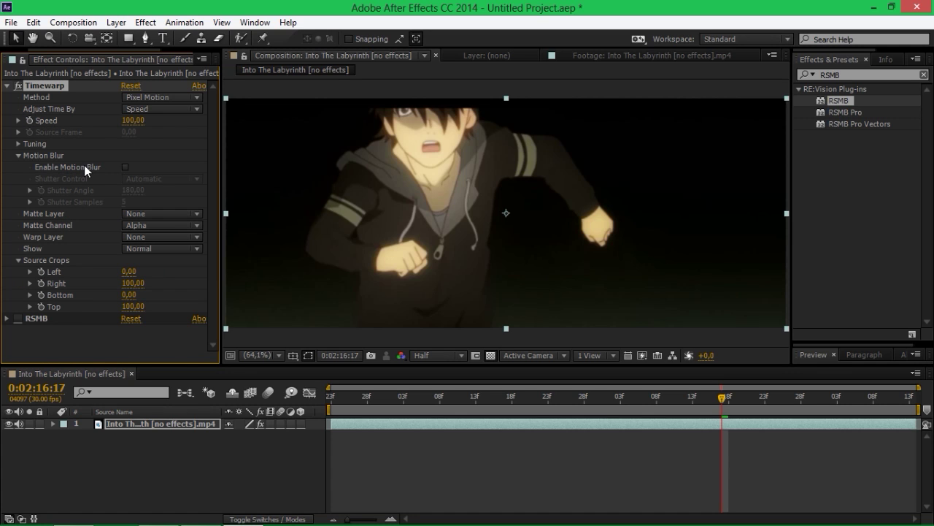
pyautogui.click(125, 167)
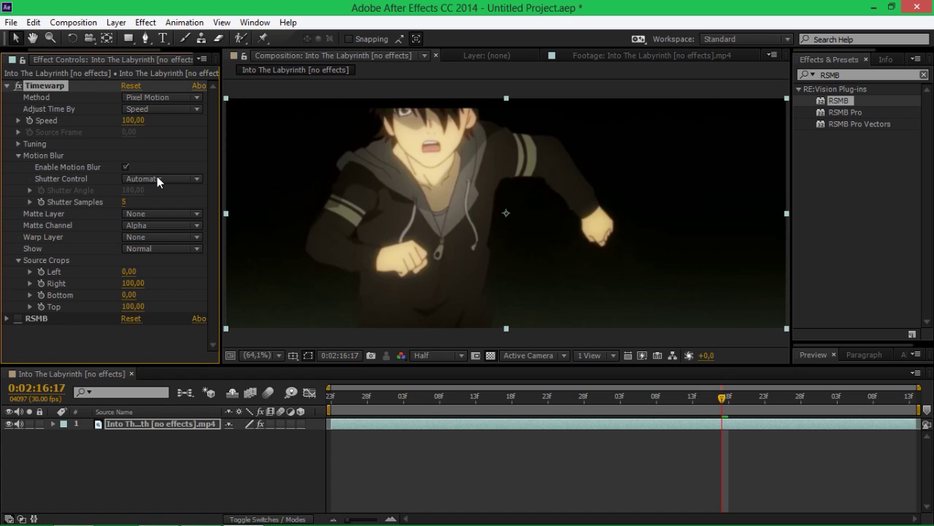
pyautogui.click(128, 178)
pyautogui.click(144, 191)
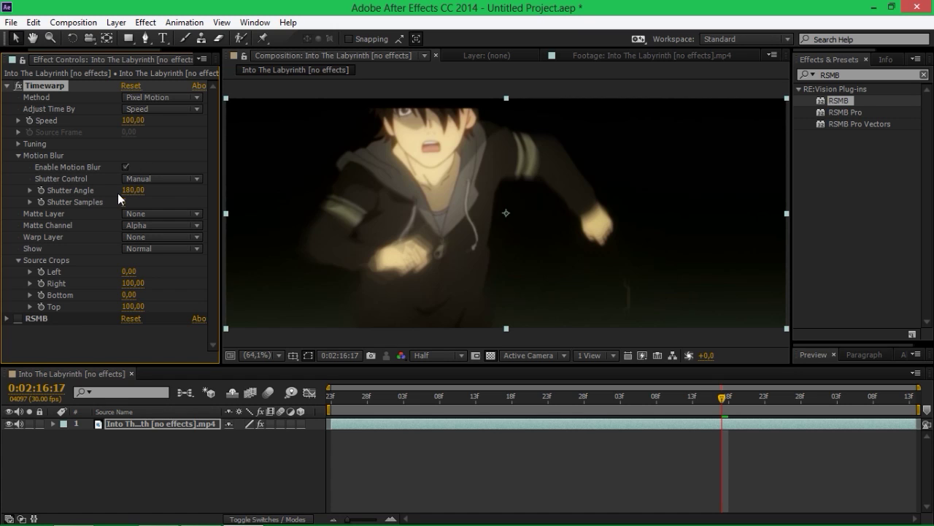
# Scrub back through the frames to 0:02:16:08 and set Timewarp's Shutter Angle to 280.
pyautogui.moveTo(721, 398)
pyautogui.mouseDown()
pyautogui.moveTo(730, 396)
pyautogui.moveTo(718, 397)
pyautogui.mouseUp()
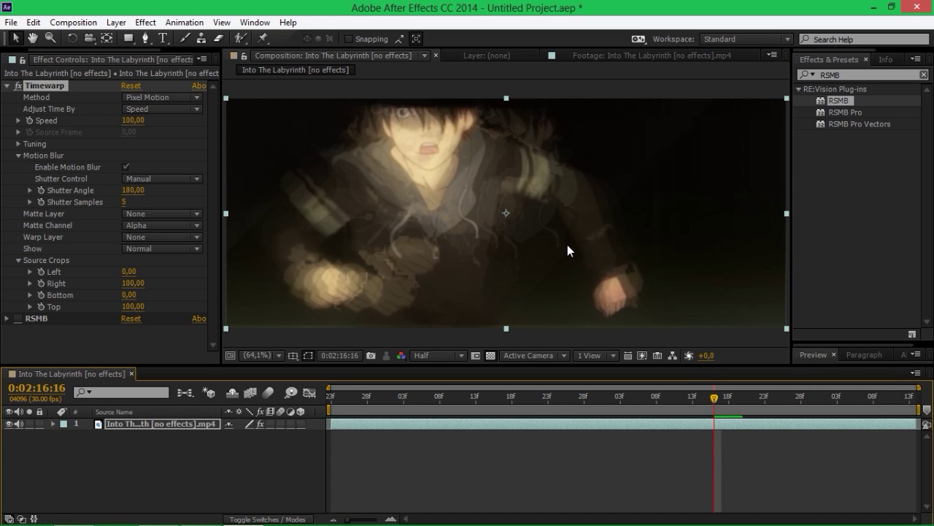
pyautogui.moveTo(713, 396); pyautogui.dragTo(695, 397)
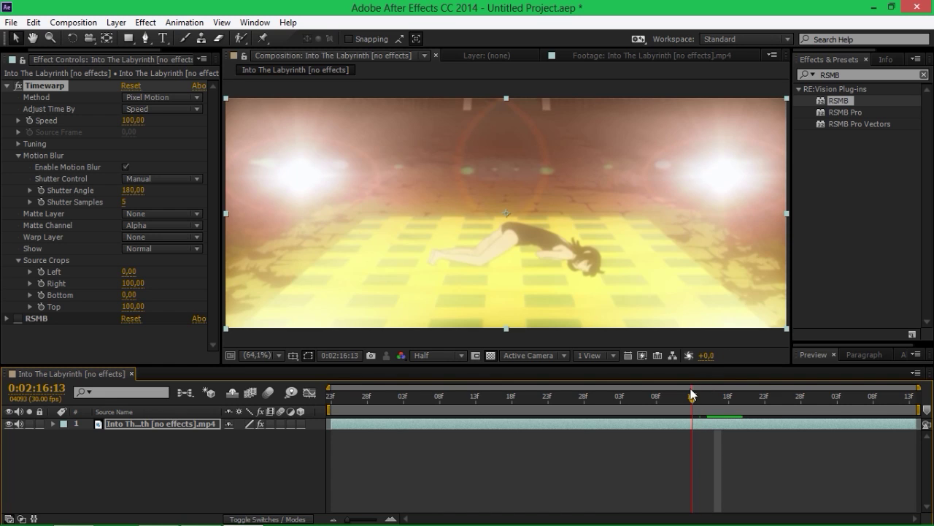
pyautogui.moveTo(692, 397); pyautogui.dragTo(659, 400)
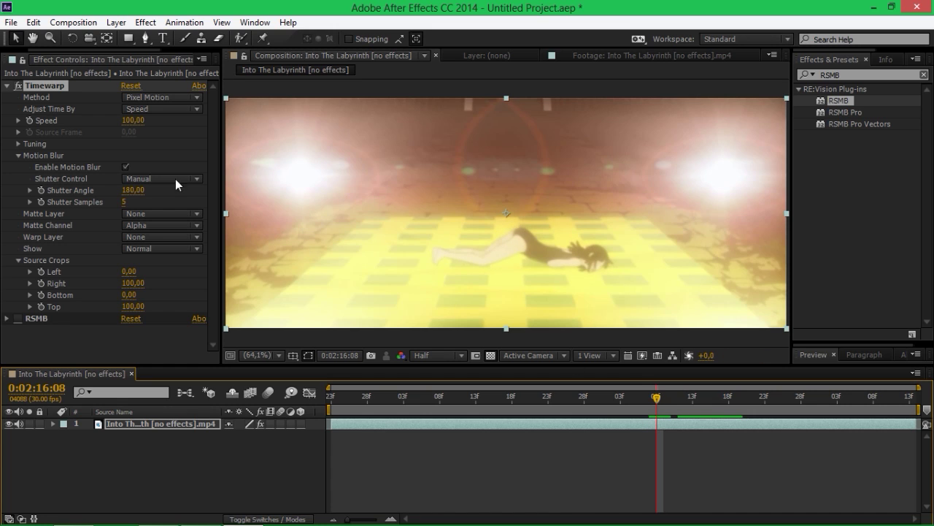
pyautogui.click(134, 190)
pyautogui.write('280')
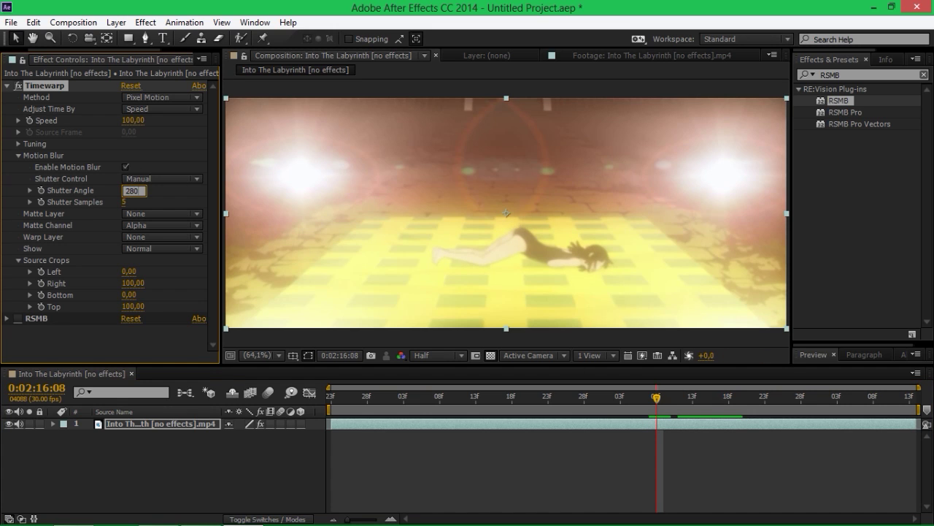
pyautogui.press('Return')
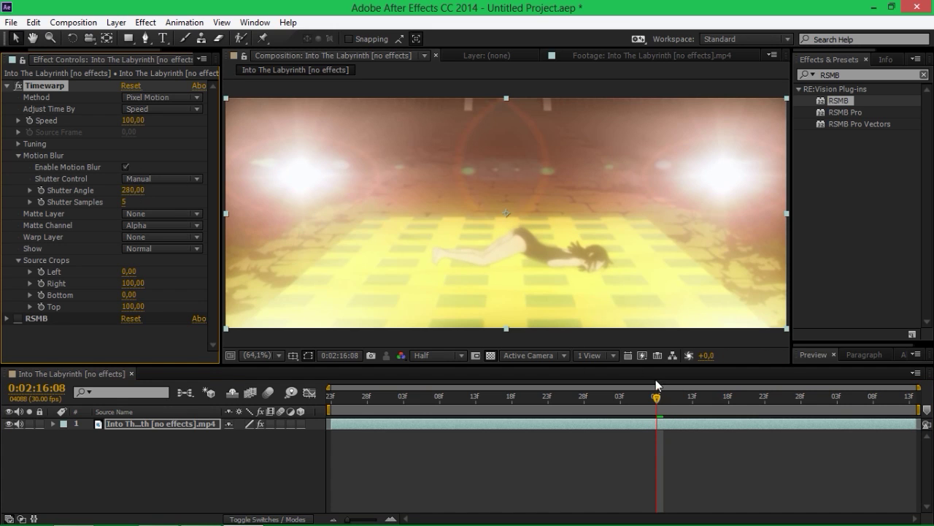
# Scrub to the running character at 0:02:16:18 and set Timewarp's Shutter Samples to 15.
pyautogui.moveTo(659, 398); pyautogui.dragTo(727, 402)
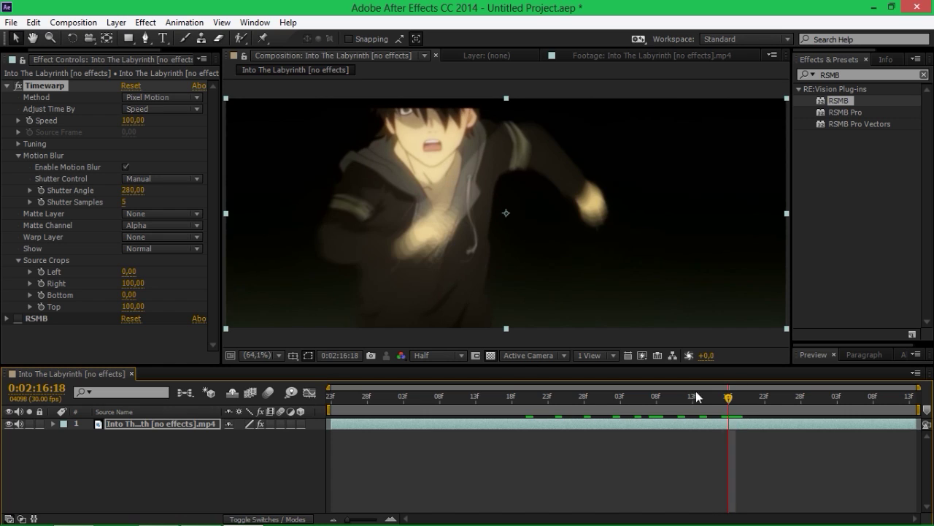
pyautogui.click(124, 202)
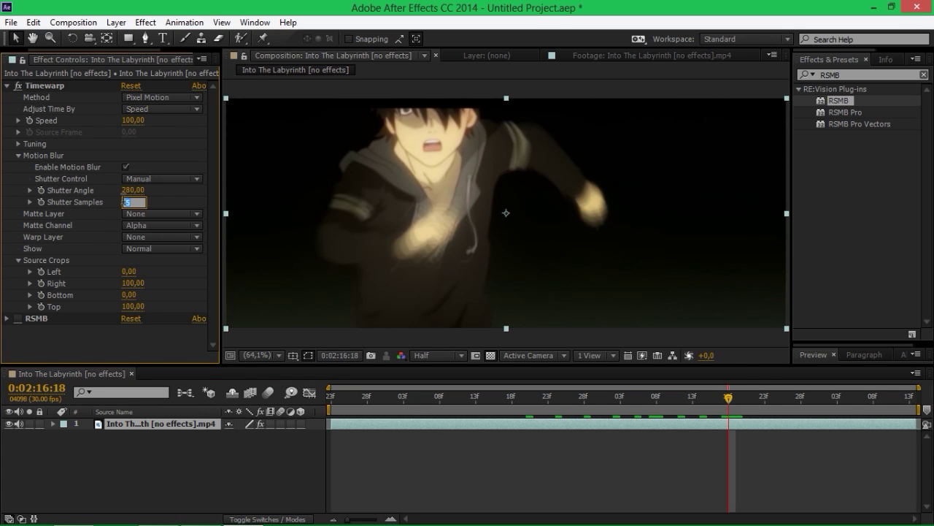
pyautogui.write('3')
pyautogui.press('BackSpace')
pyautogui.write('15')
pyautogui.press('Return')
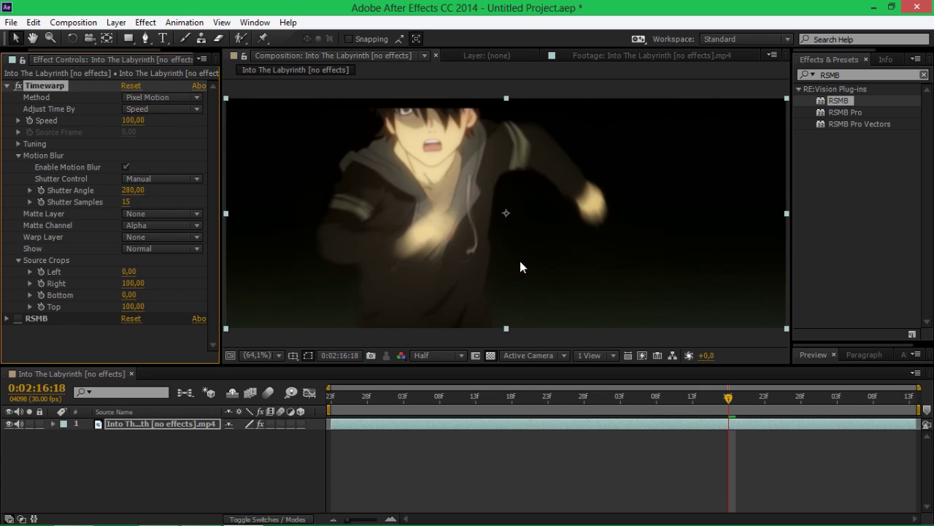
# Inspect the character's blurred hand up close and lower Timewarp's Shutter Samples to 3.
pyautogui.scroll(1, 595, 225)
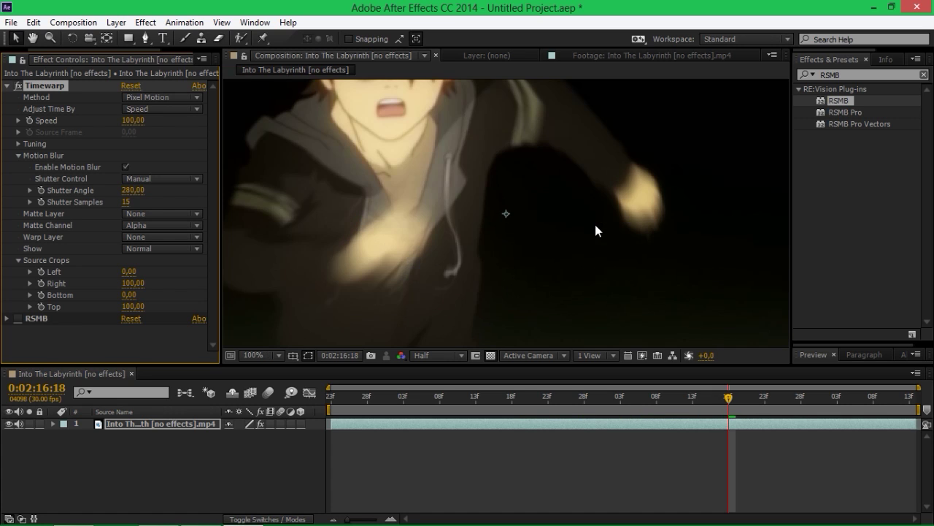
pyautogui.moveTo(530, 237); pyautogui.dragTo(496, 205)
pyautogui.moveTo(496, 158); pyautogui.dragTo(456, 176)
pyautogui.scroll(1, 576, 198)
pyautogui.moveTo(580, 200); pyautogui.dragTo(512, 243)
pyautogui.click(128, 202)
pyautogui.write('3')
pyautogui.press('Return')
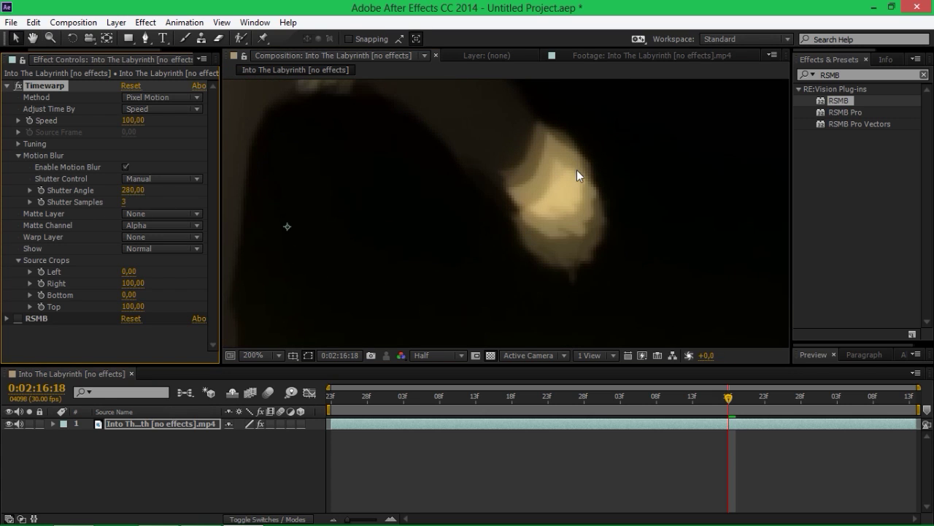
# Raise Timewarp's Shutter Samples to 20 and fit the whole frame in the viewer.
pyautogui.write('20')
pyautogui.press('Return')
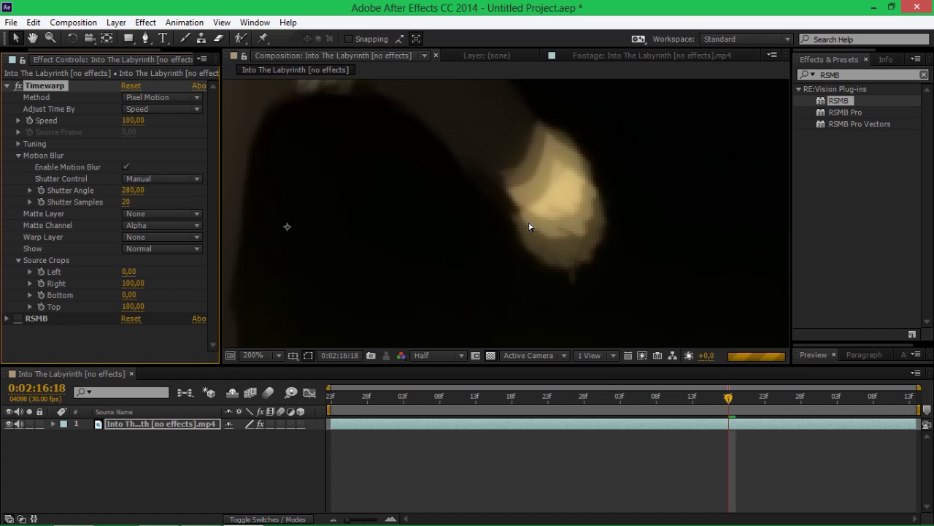
pyautogui.scroll(-2, 561, 214)
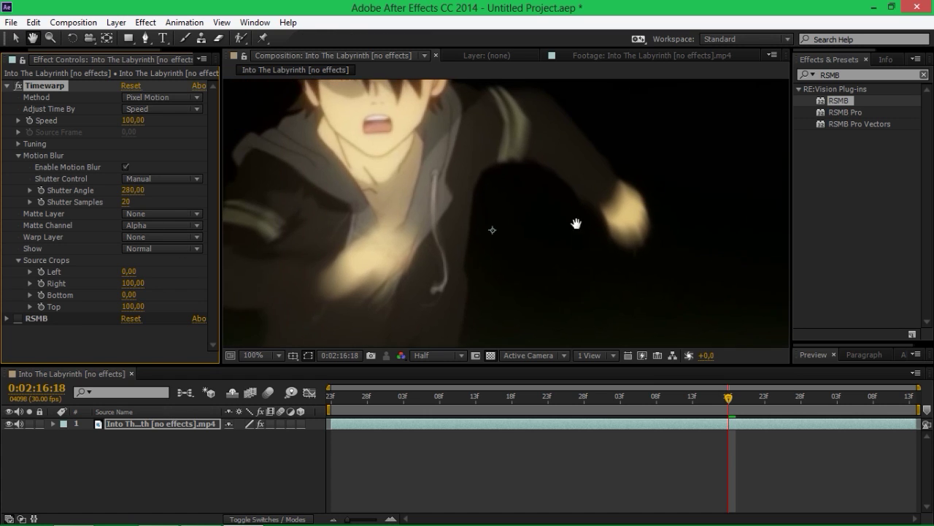
pyautogui.hotkey('shift', '/')
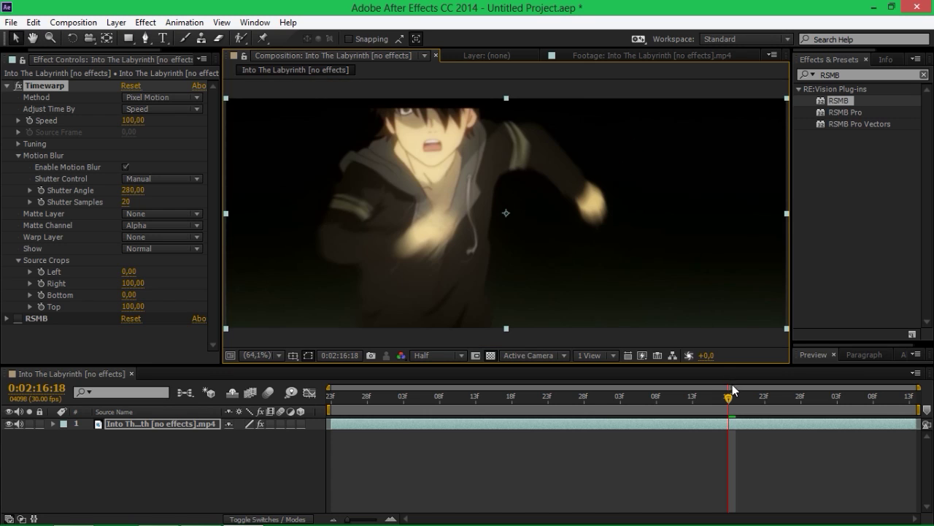
# Examine Timewarp's motion blur on the frames between 0:02:16:18 and 0:02:16:27, ending at 0:02:16:19.
pyautogui.moveTo(732, 398); pyautogui.dragTo(768, 400)
pyautogui.click(765, 398)
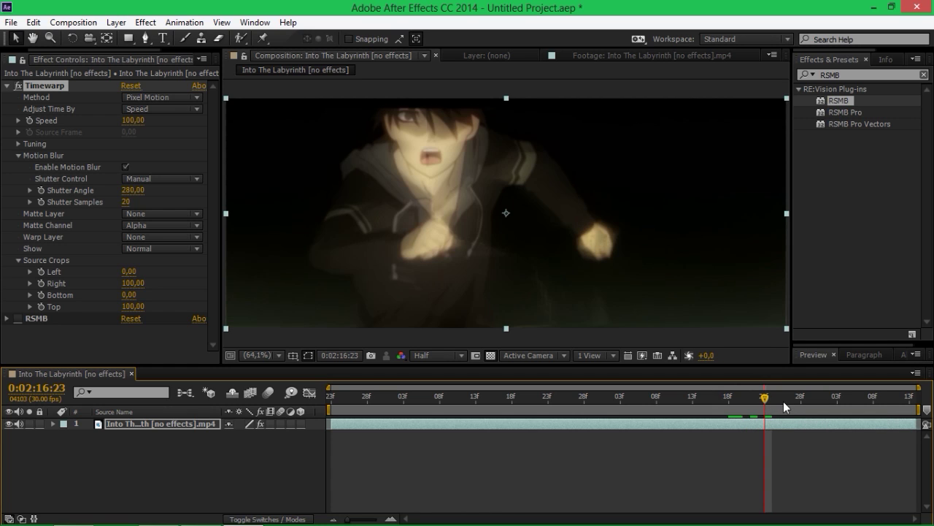
pyautogui.click(794, 400)
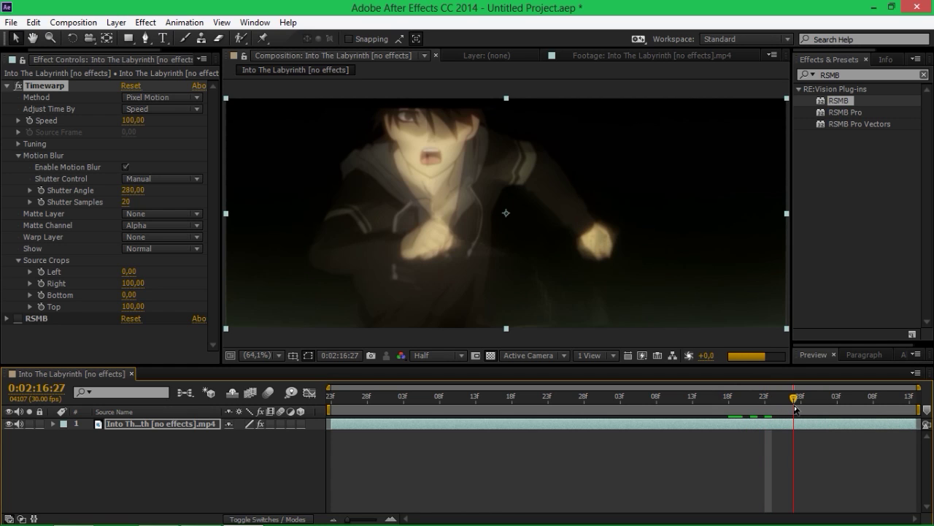
pyautogui.click(787, 408)
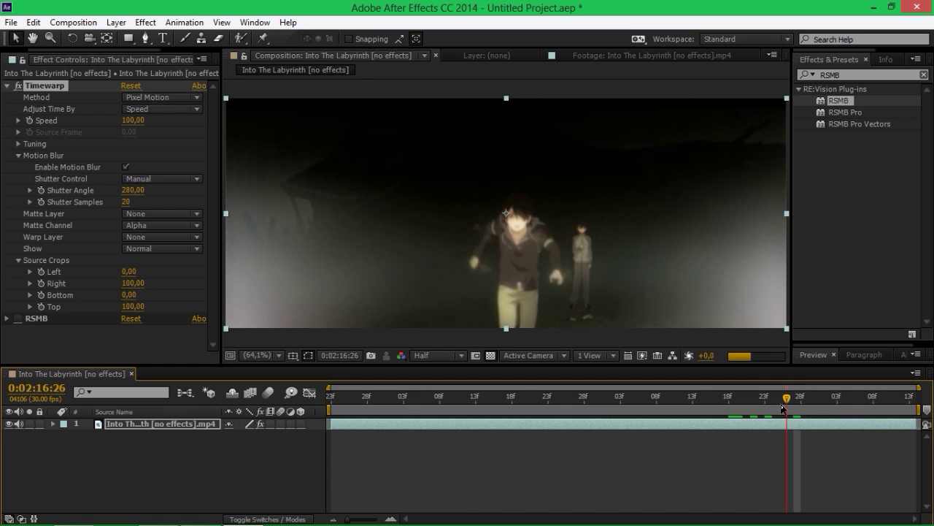
pyautogui.click(775, 401)
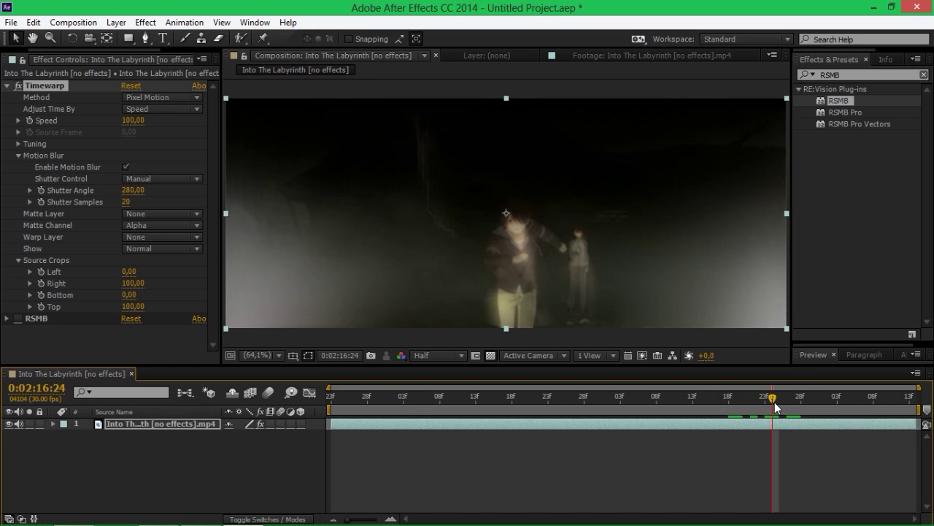
pyautogui.click(765, 401)
pyautogui.click(757, 401)
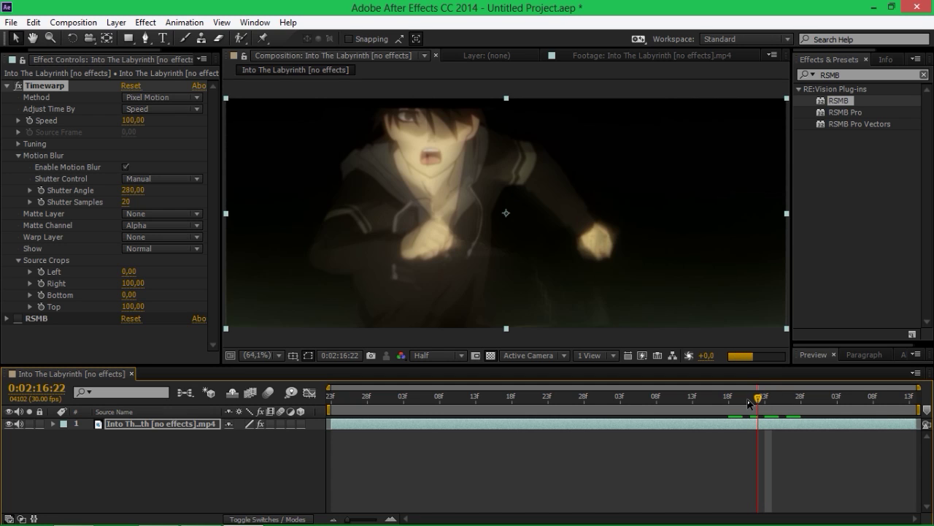
pyautogui.click(737, 402)
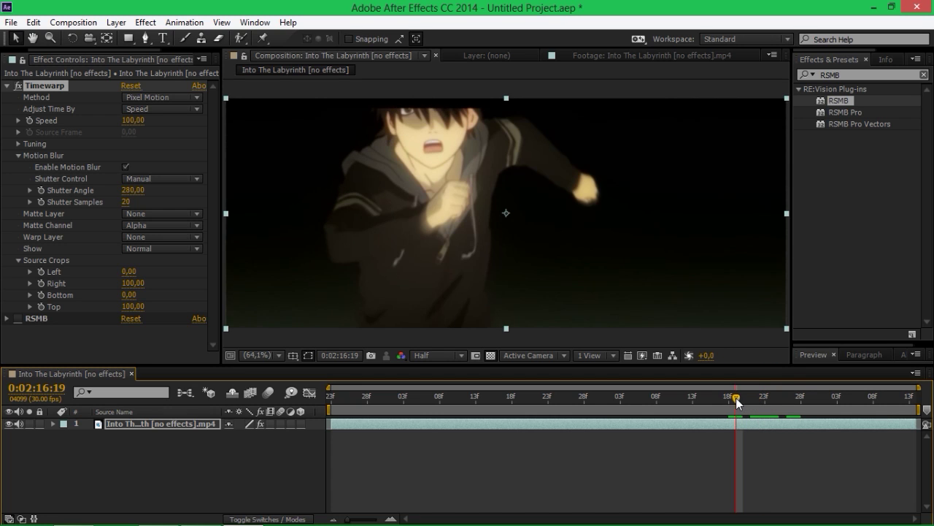
# Delete Timewarp from the clip and switch RSMB on with its settings expanded.
pyautogui.click(42, 88)
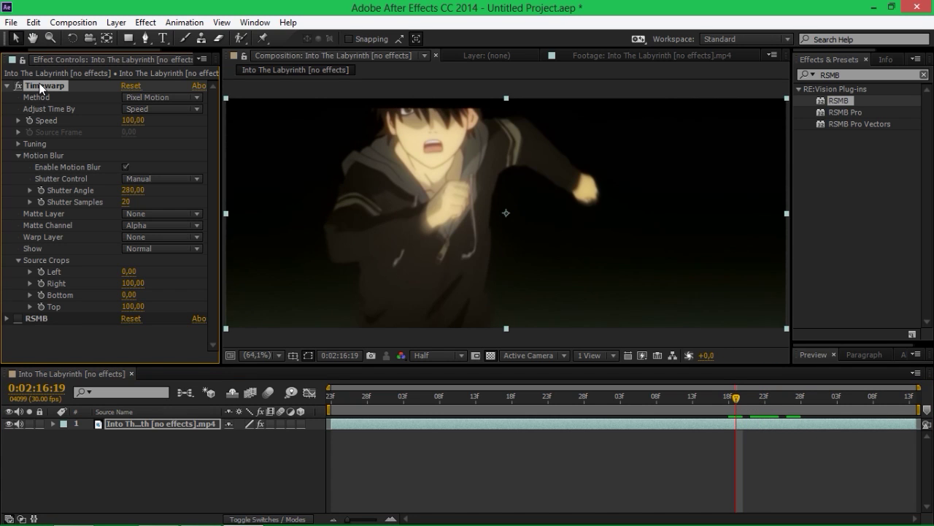
pyautogui.press('Delete')
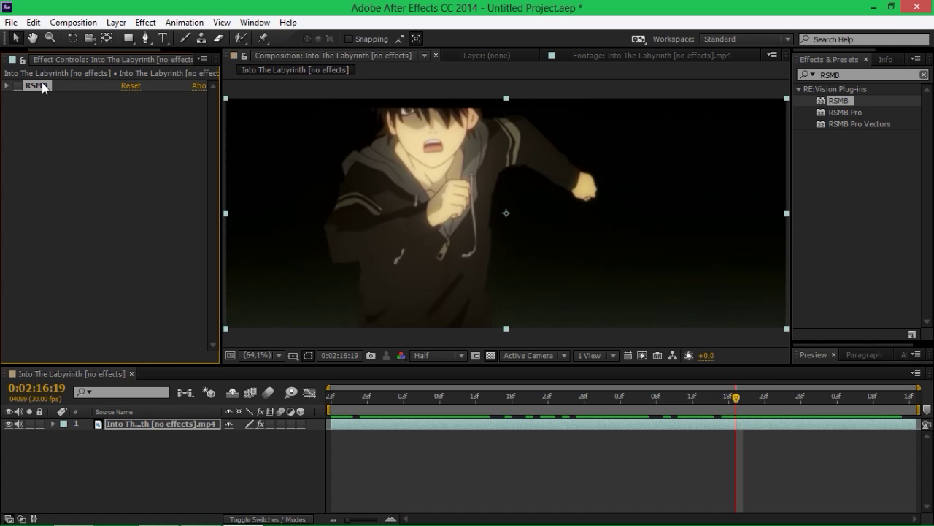
pyautogui.click(5, 86)
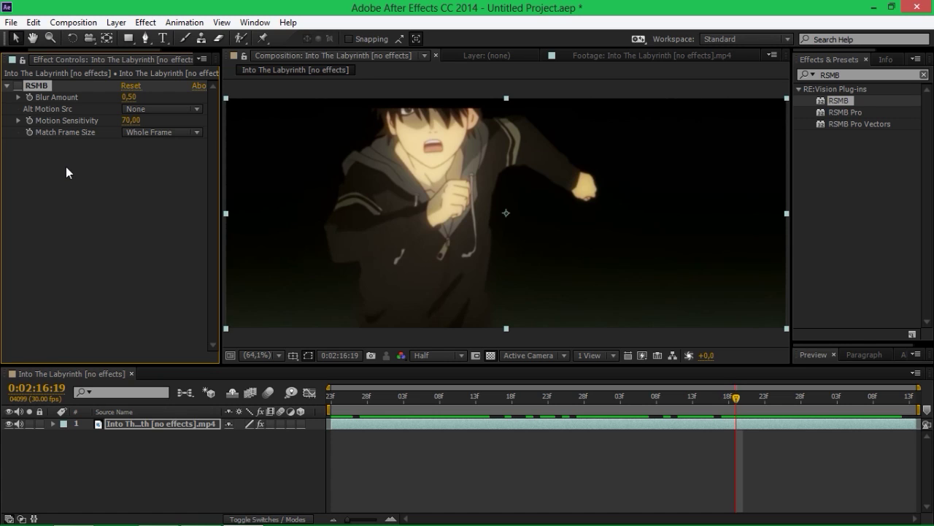
pyautogui.click(20, 86)
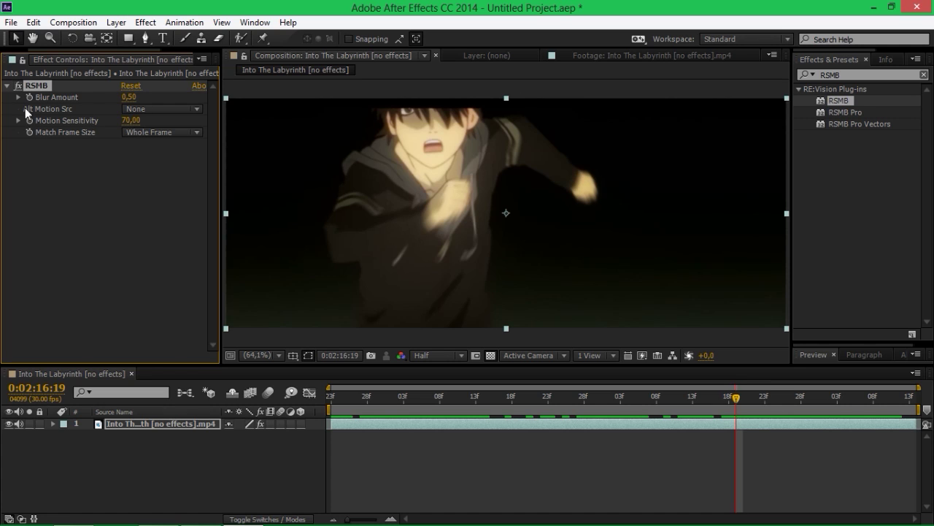
# Toggle RSMB off and on to compare the running character with and without blur, leaving it on.
pyautogui.click(18, 85)
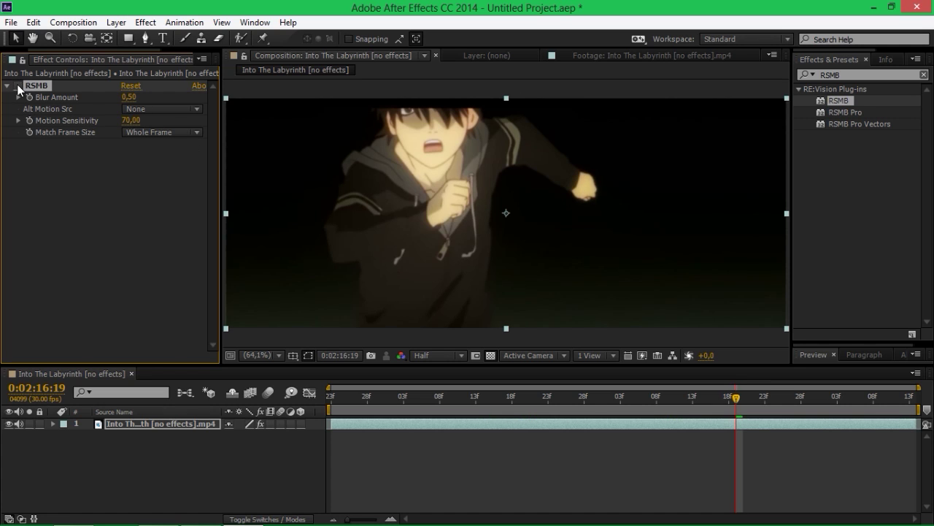
pyautogui.click(19, 86)
pyautogui.click(19, 85)
pyautogui.click(18, 86)
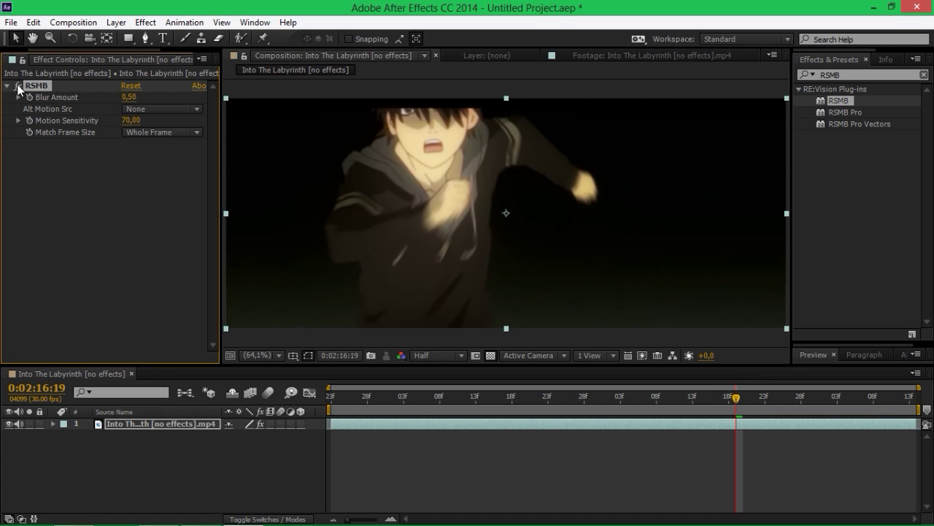
# Scrub the frames around 0:02:16:19 and back to 0:02:16:09 to examine RSMB's motion blur on the footage.
pyautogui.scroll(1, 670, 477)
pyautogui.hscroll(9, 671, 477)
pyautogui.hscroll(-3, 554, 404)
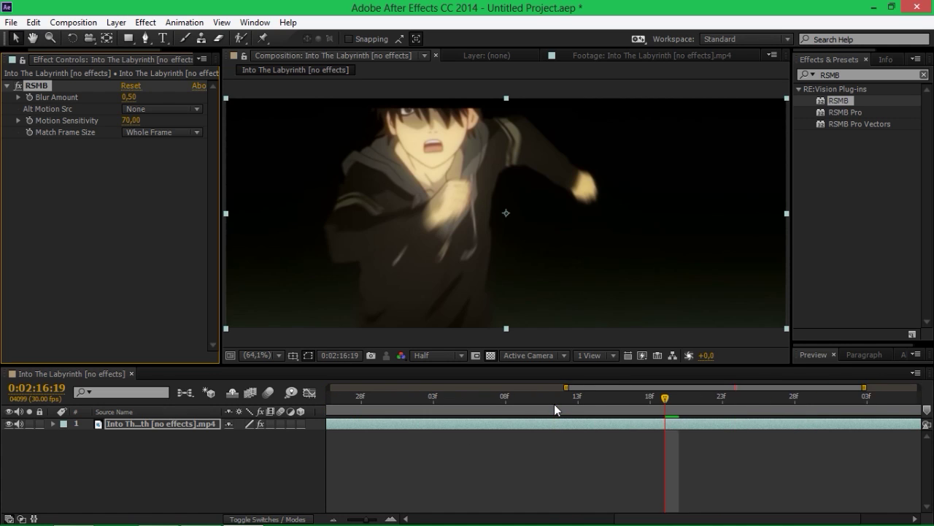
pyautogui.hscroll(3, 554, 406)
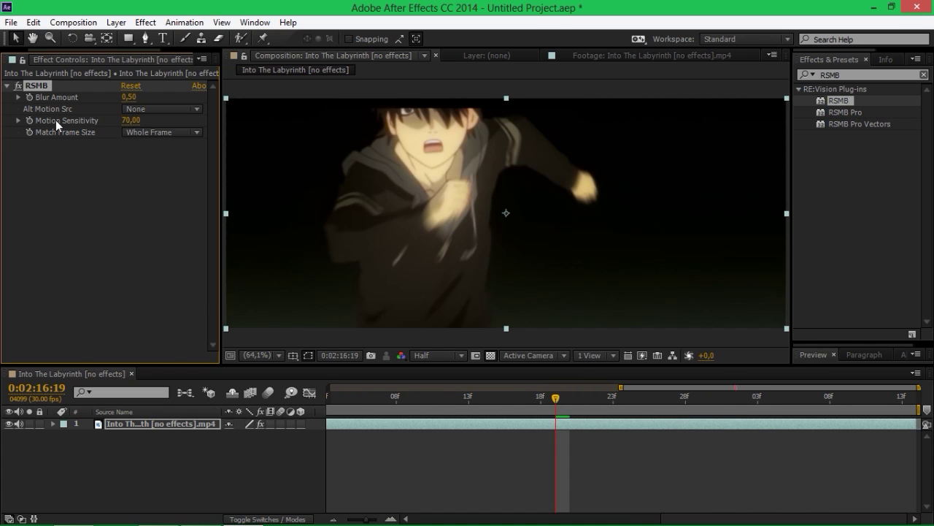
pyautogui.moveTo(553, 400); pyautogui.dragTo(603, 399)
pyautogui.click(19, 87)
pyautogui.moveTo(598, 398); pyautogui.dragTo(560, 401)
pyautogui.moveTo(699, 517); pyautogui.dragTo(598, 517)
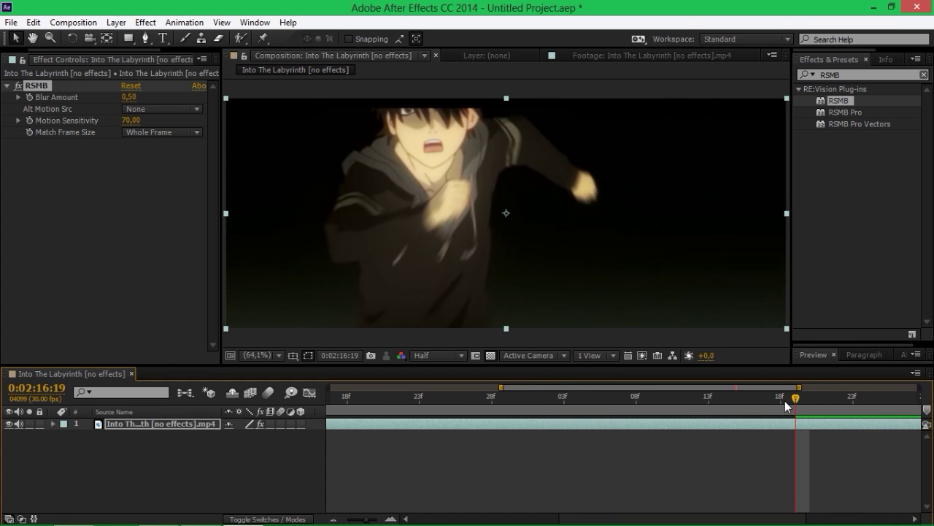
pyautogui.moveTo(785, 402); pyautogui.dragTo(651, 396)
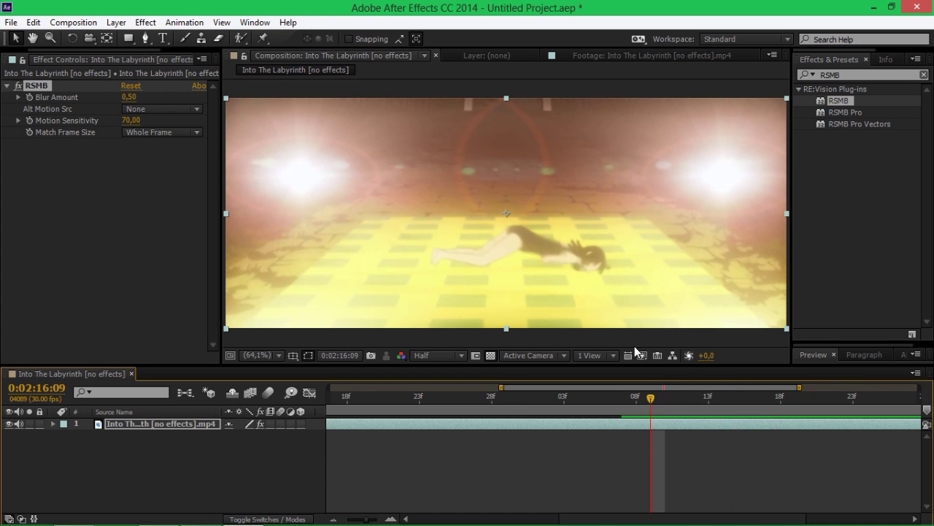
# Set the composition preview resolution to Full and RSMB's Blur Amount to 4.
pyautogui.click(435, 355)
pyautogui.click(443, 390)
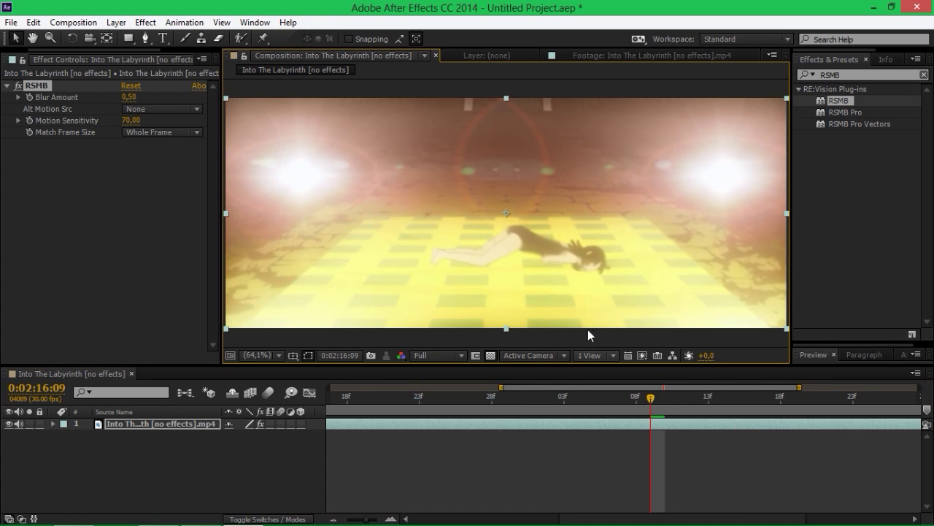
pyautogui.click(127, 97)
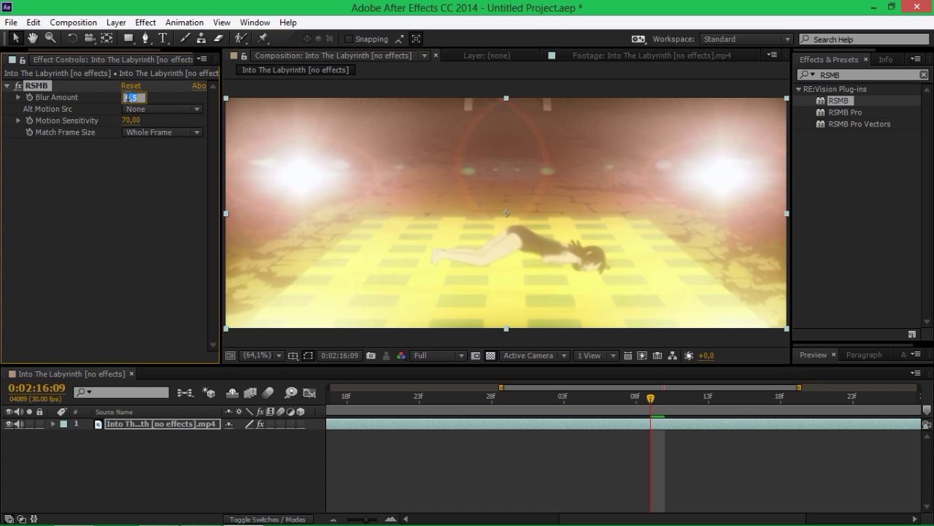
pyautogui.press('Return')
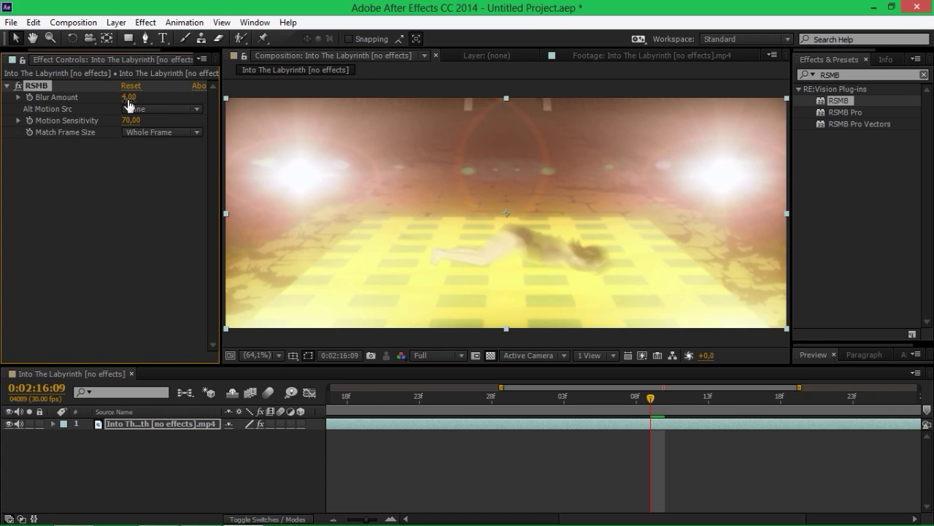
# Set RSMB's Blur Amount to 2 and scrub back to 0:02:15:28 to check the blur.
pyautogui.click(129, 97)
pyautogui.write('2')
pyautogui.press('Return')
pyautogui.moveTo(648, 400); pyautogui.dragTo(484, 409)
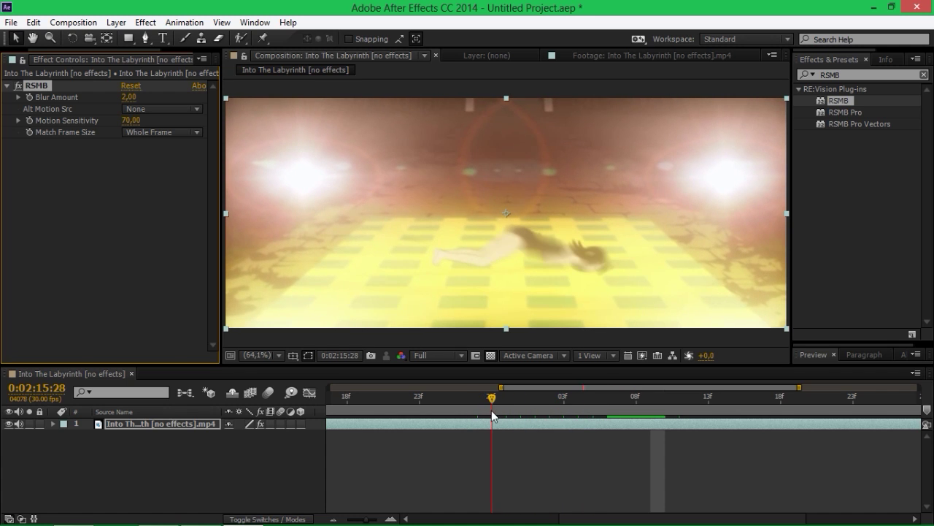
# Set RSMB's Motion Sensitivity to 100 and scrub to 0:02:16:04 to check the lying figure.
pyautogui.click(131, 121)
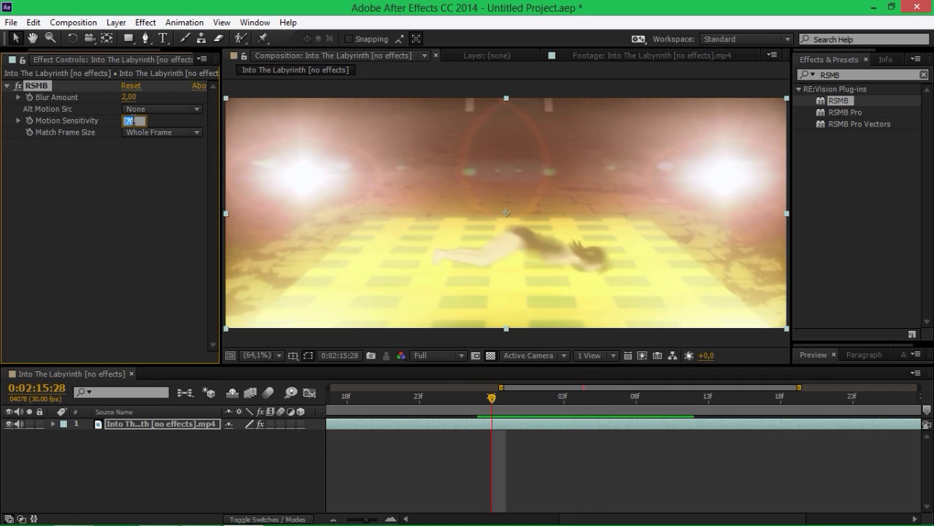
pyautogui.press('Return')
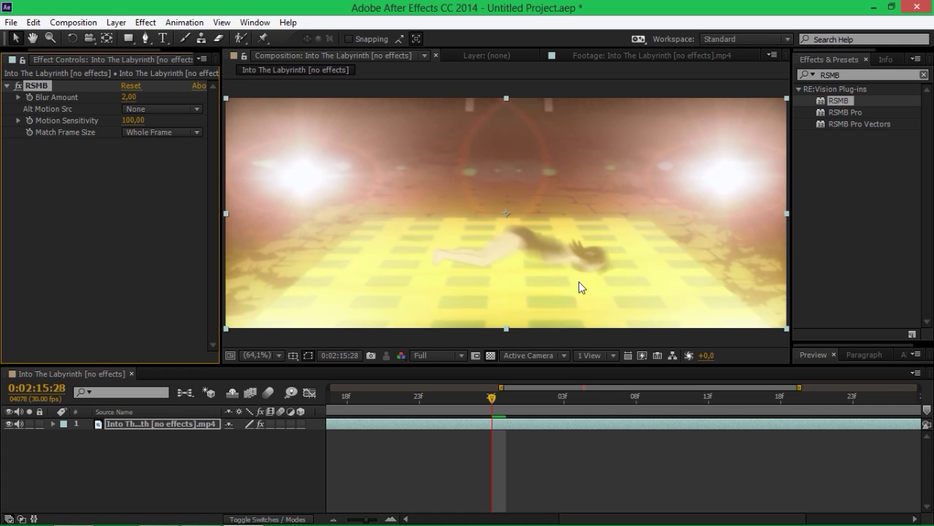
pyautogui.moveTo(492, 407); pyautogui.dragTo(578, 407)
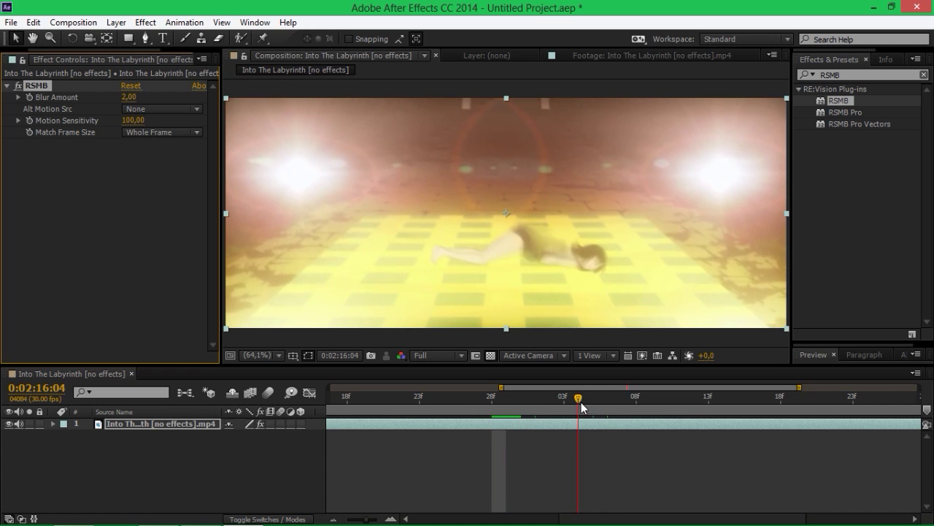
# Set RSMB's Motion Sensitivity to 20 and check the blur around 0:02:16:04.
pyautogui.click(142, 121)
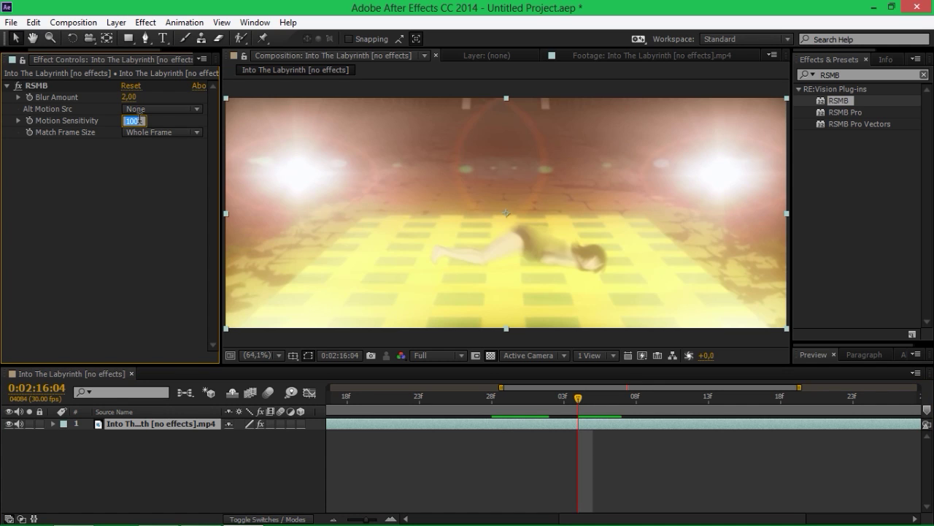
pyautogui.write('20')
pyautogui.press('Return')
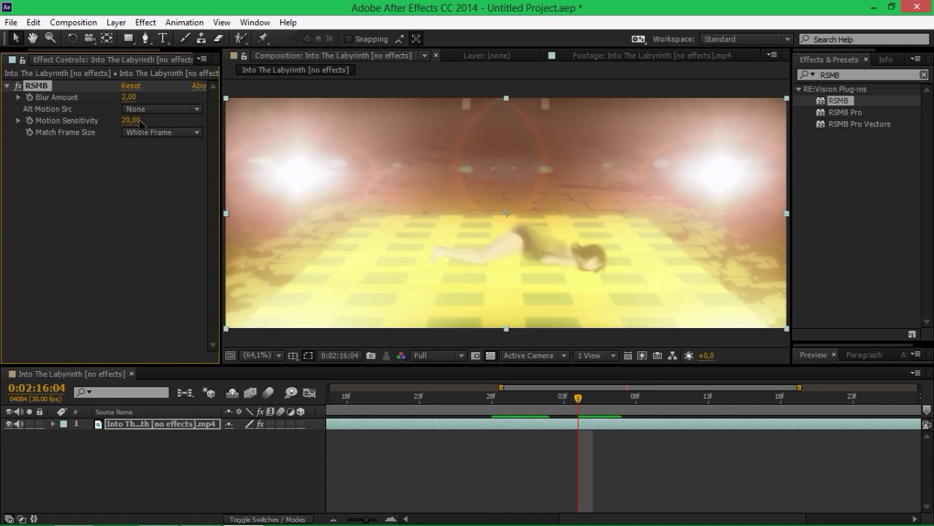
pyautogui.moveTo(582, 398); pyautogui.dragTo(578, 423)
# Set RSMB's Blur Amount to 4 and scrub to 0:02:16:10 to check the blur.
pyautogui.click(128, 97)
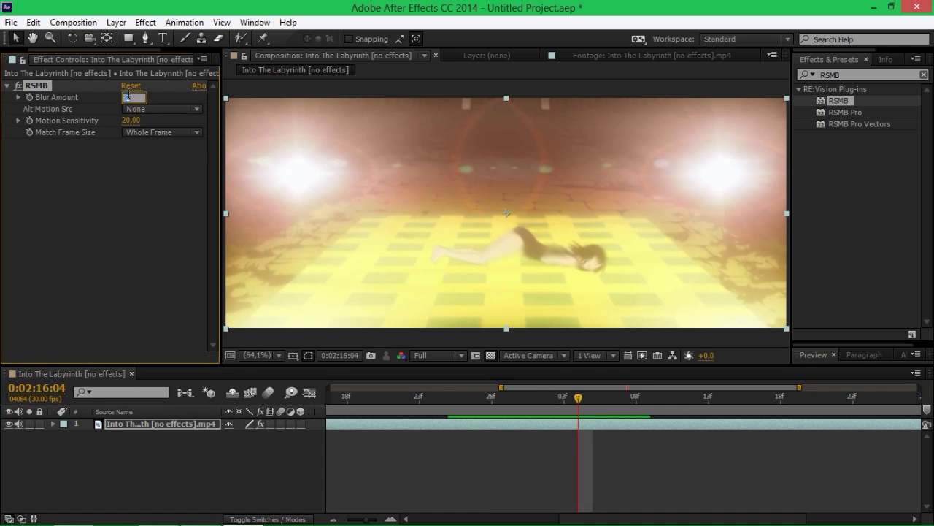
pyautogui.write('4')
pyautogui.press('Return')
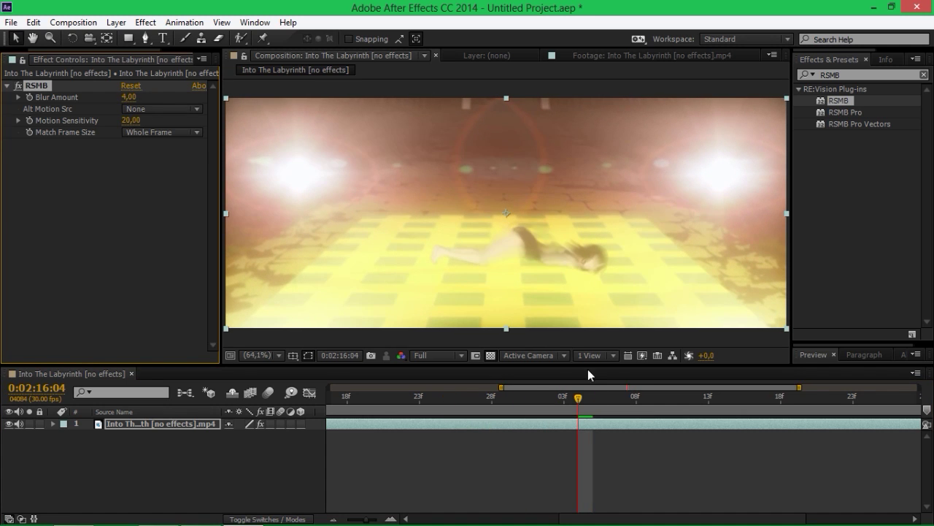
pyautogui.moveTo(582, 399); pyautogui.dragTo(670, 411)
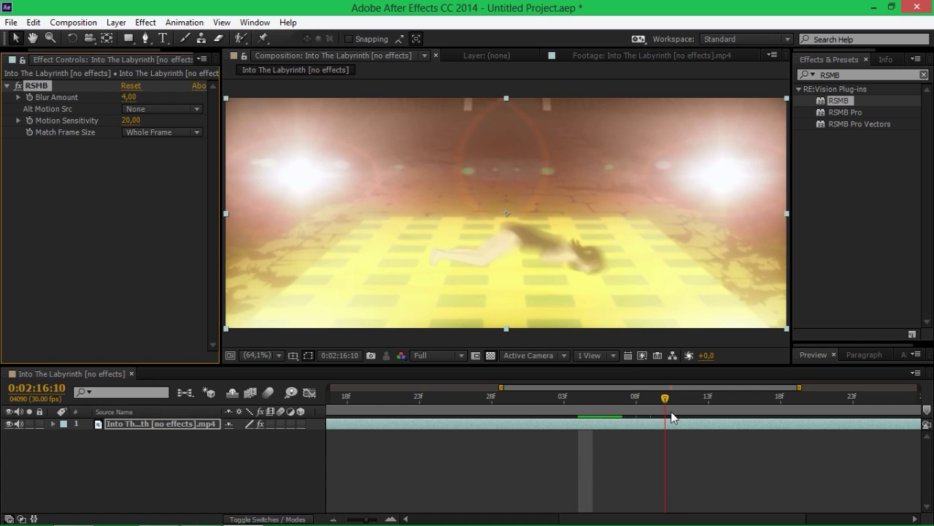
# Set RSMB's Motion Sensitivity to 16 and scrub to the running character at 0:02:16:22.
pyautogui.click(131, 120)
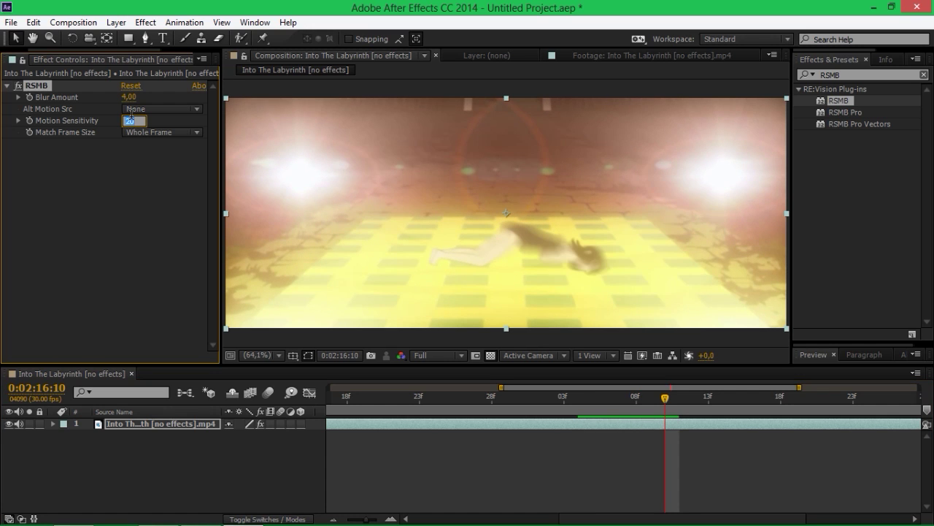
pyautogui.write('16')
pyautogui.press('Return')
pyautogui.click(679, 402)
pyautogui.moveTo(695, 404); pyautogui.dragTo(838, 408)
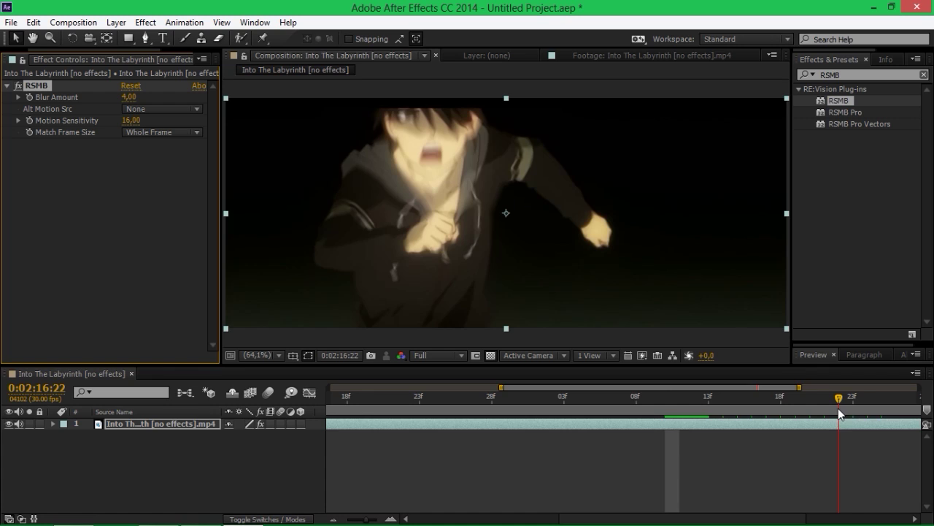
# Set RSMB's Blur Amount to 2 and Motion Sensitivity to 25, and check the running character back to 0:02:16:17.
pyautogui.click(128, 99)
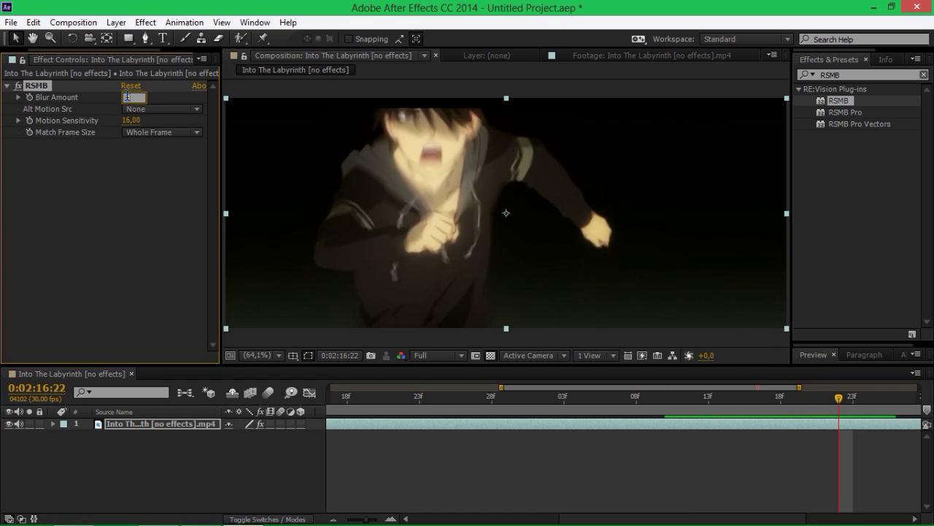
pyautogui.press('Return')
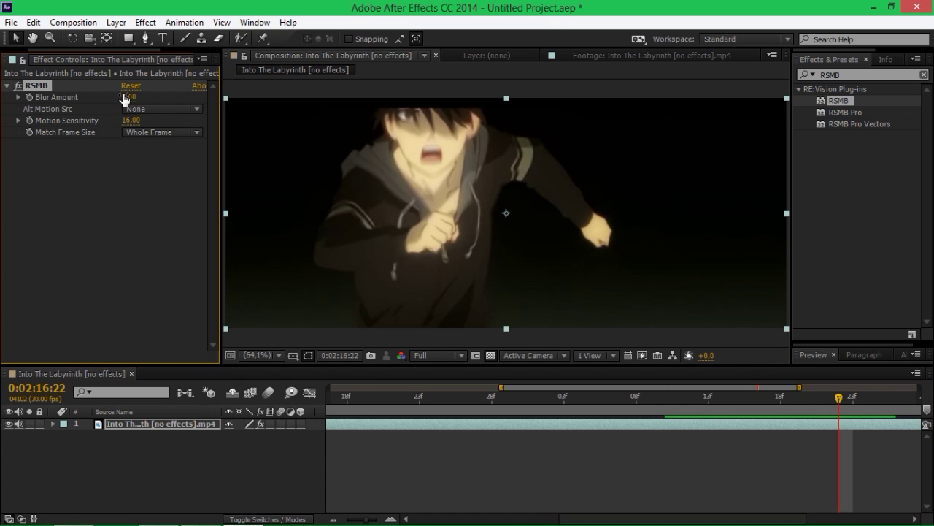
pyautogui.moveTo(153, 130); pyautogui.dragTo(131, 127)
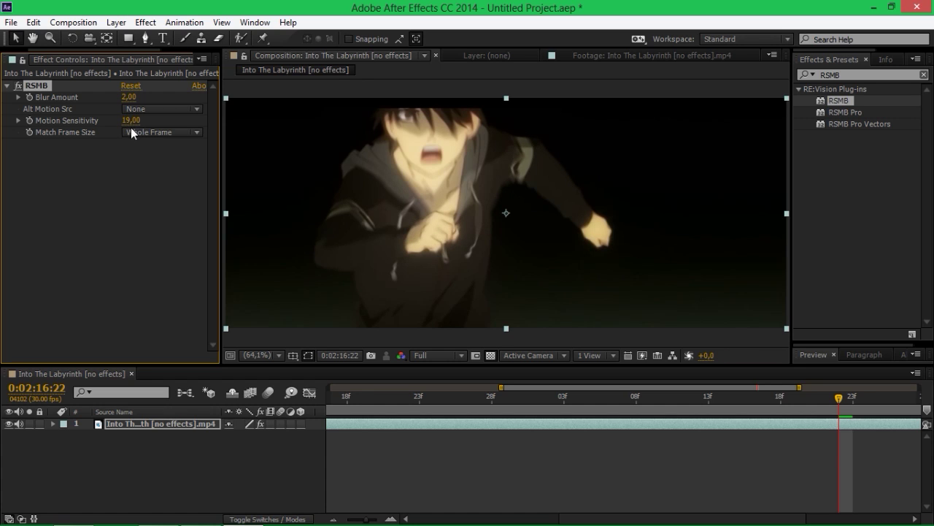
pyautogui.click(137, 128)
pyautogui.click(135, 121)
pyautogui.press('Return')
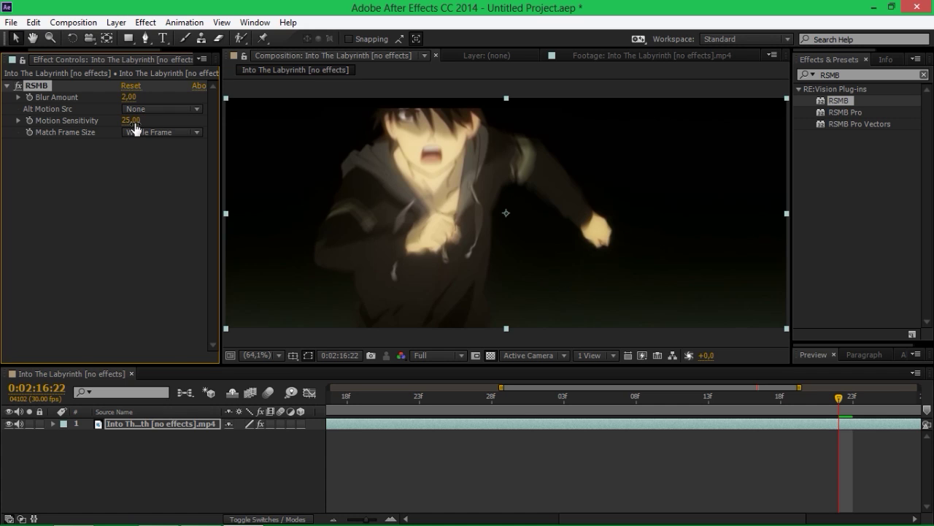
pyautogui.click(127, 97)
pyautogui.moveTo(849, 398); pyautogui.dragTo(766, 402)
pyautogui.click(131, 126)
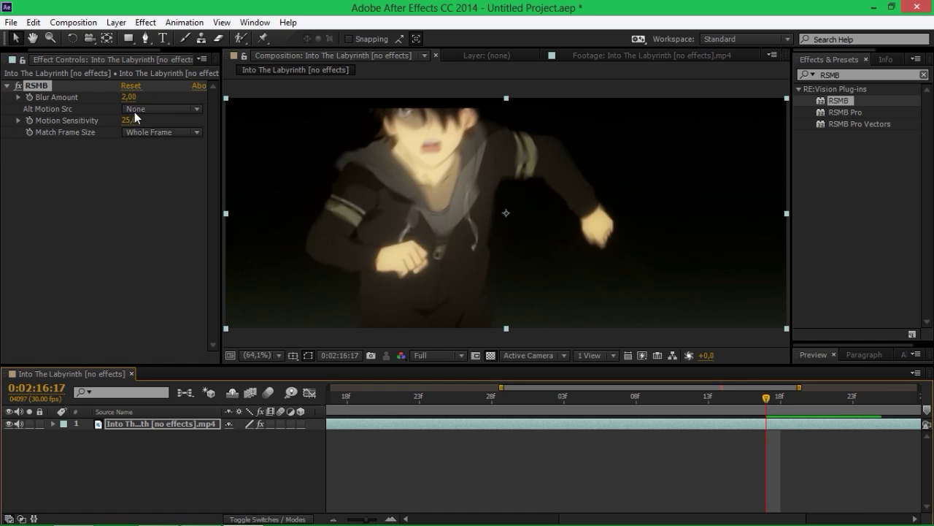
# Reset RSMB to its defaults and scrub back to the hooded figure at 0:02:15:04.
pyautogui.click(130, 86)
pyautogui.click(782, 400)
pyautogui.moveTo(782, 400); pyautogui.dragTo(315, 403)
pyautogui.moveTo(598, 518); pyautogui.dragTo(440, 503)
pyautogui.moveTo(622, 398); pyautogui.dragTo(490, 410)
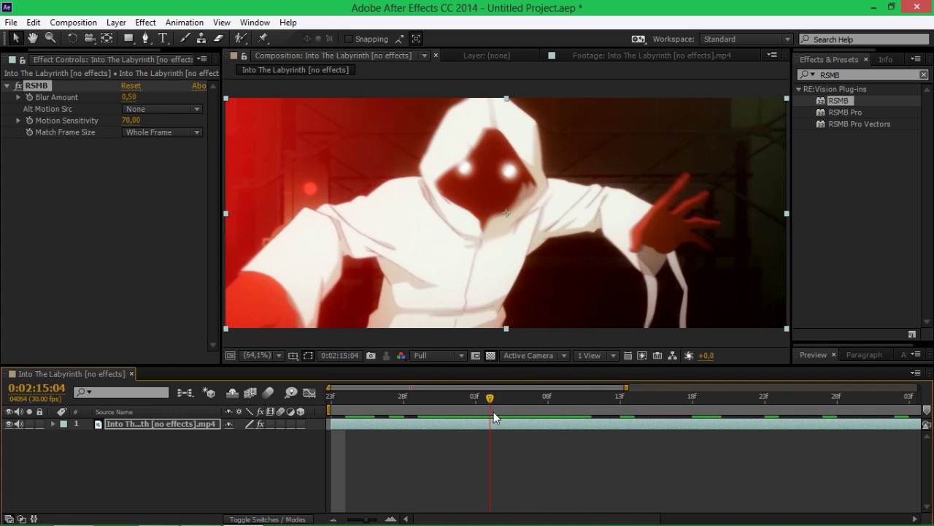
# Set RSMB's Blur Amount to 2 and Motion Sensitivity to 16, and check the hooded figure up to 0:02:15:12.
pyautogui.click(123, 111)
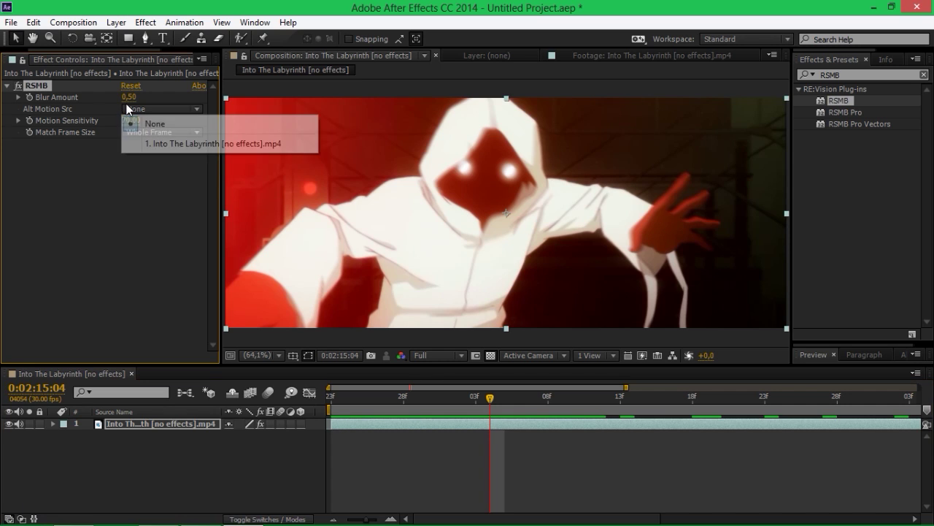
pyautogui.click(128, 97)
pyautogui.write('2')
pyautogui.press('Return')
pyautogui.click(129, 121)
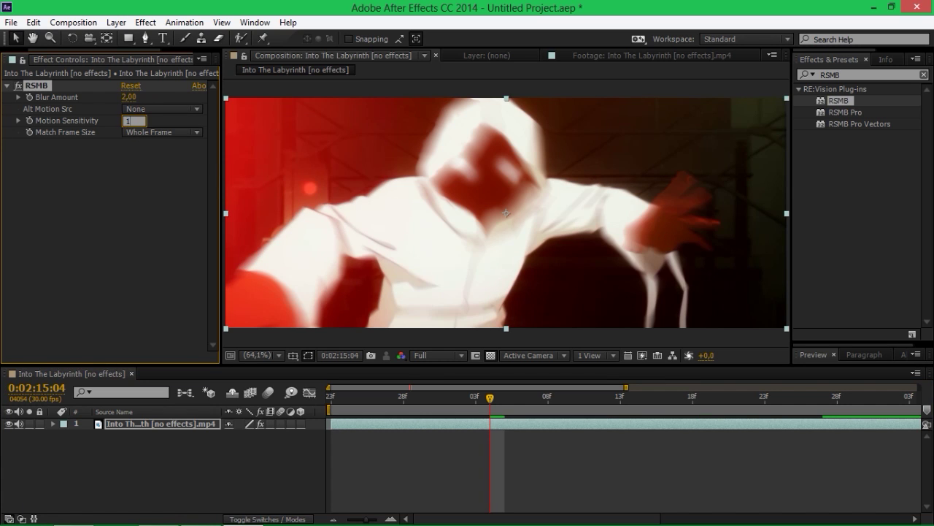
pyautogui.press('Return')
pyautogui.moveTo(493, 407); pyautogui.dragTo(603, 401)
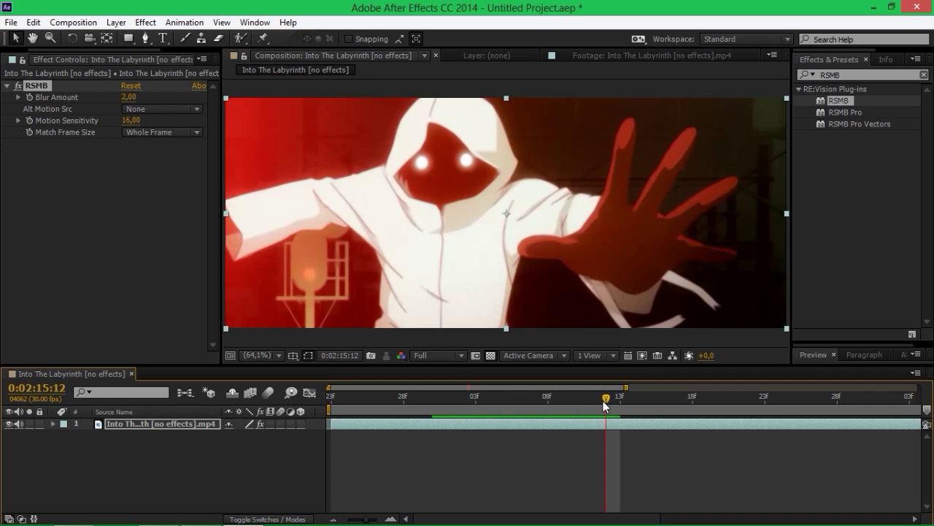
# Delete RSMB from the clip and apply RSMB Pro in its place.
pyautogui.click(850, 116)
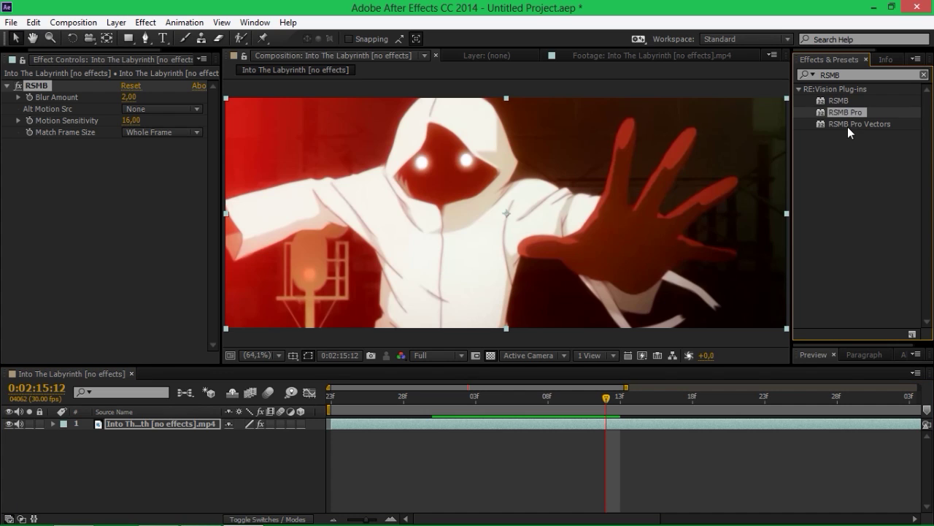
pyautogui.click(848, 125)
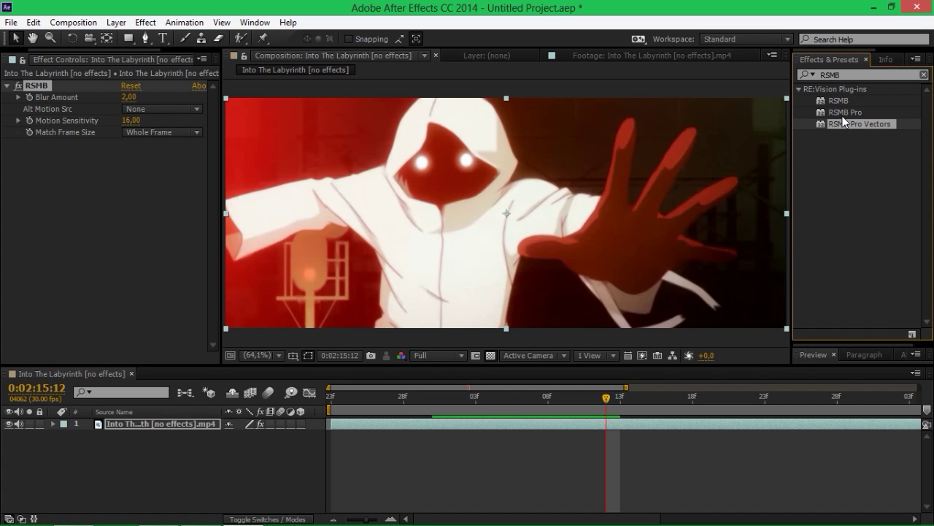
pyautogui.click(842, 115)
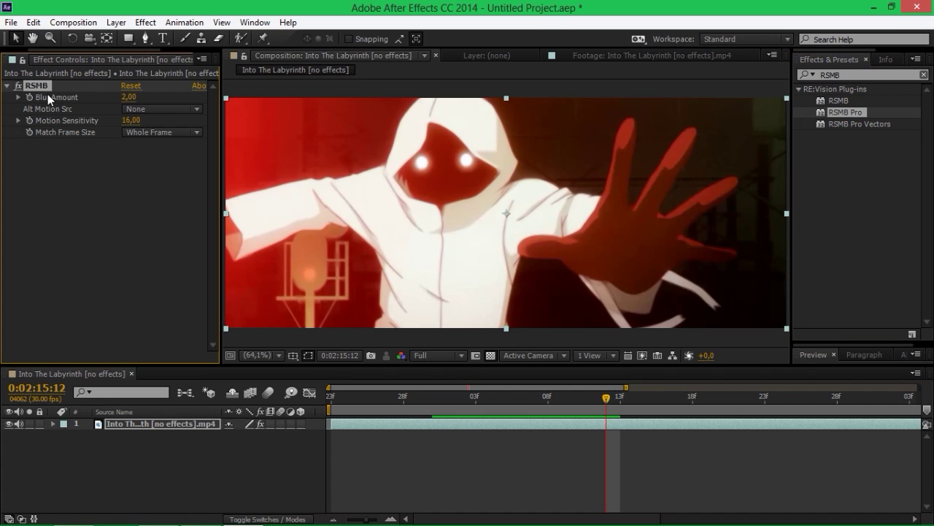
pyautogui.press('Delete')
pyautogui.doubleClick(833, 112)
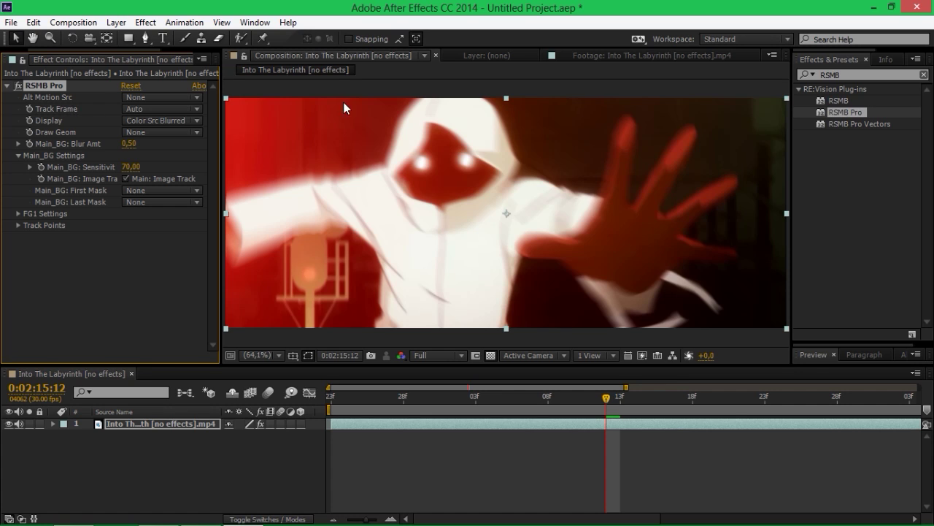
# Scrub forward through the footage from 0:02:15:12 past 0:02:16:15 to examine RSMB Pro's motion blur.
pyautogui.moveTo(606, 397); pyautogui.dragTo(651, 401)
pyautogui.moveTo(638, 518); pyautogui.dragTo(742, 521)
pyautogui.moveTo(516, 399); pyautogui.dragTo(768, 410)
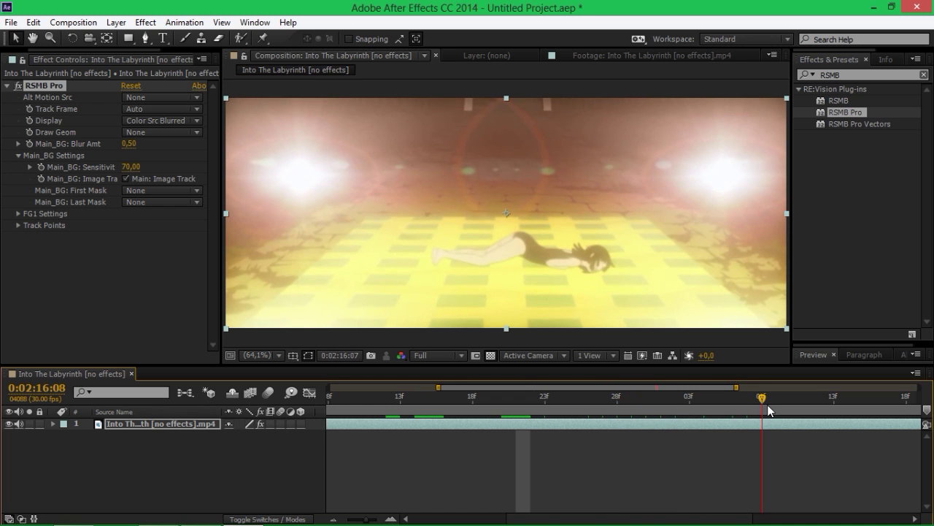
pyautogui.moveTo(663, 512); pyautogui.dragTo(847, 523)
pyautogui.moveTo(400, 407); pyautogui.dragTo(563, 401)
pyautogui.moveTo(593, 399); pyautogui.dragTo(497, 399)
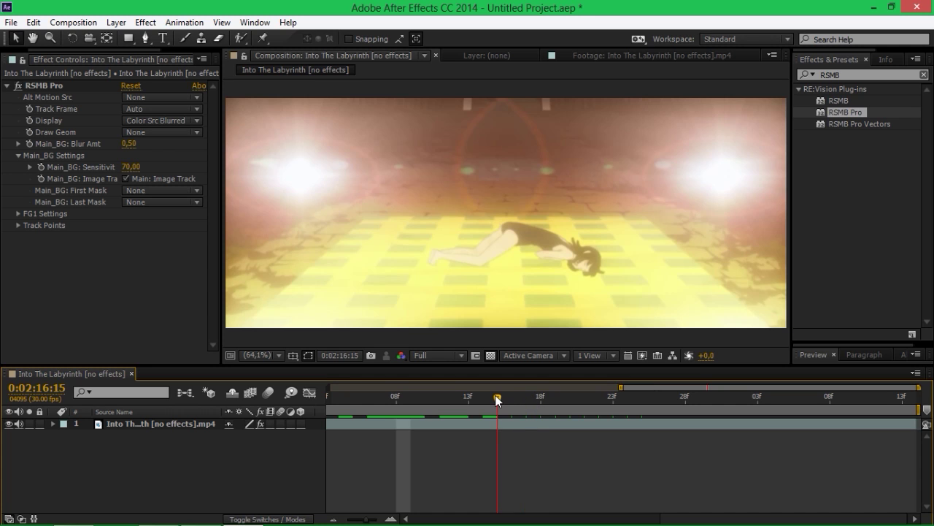
pyautogui.moveTo(496, 400); pyautogui.dragTo(557, 402)
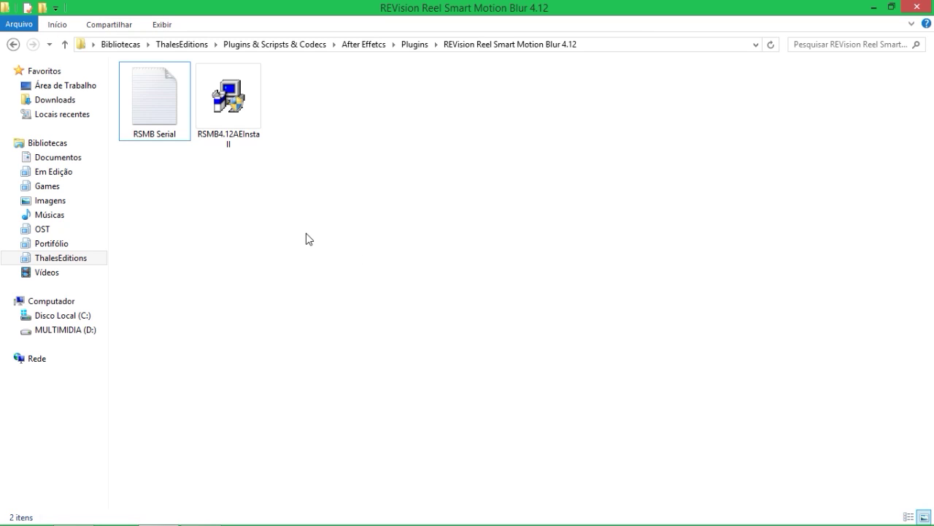
# In the REVision Reel Smart Motion Blur 4.12 folder in File Explorer, view the RSMB Serial text file and minimize it.
pyautogui.click(157, 108)
pyautogui.click(179, 156)
pyautogui.doubleClick(155, 99)
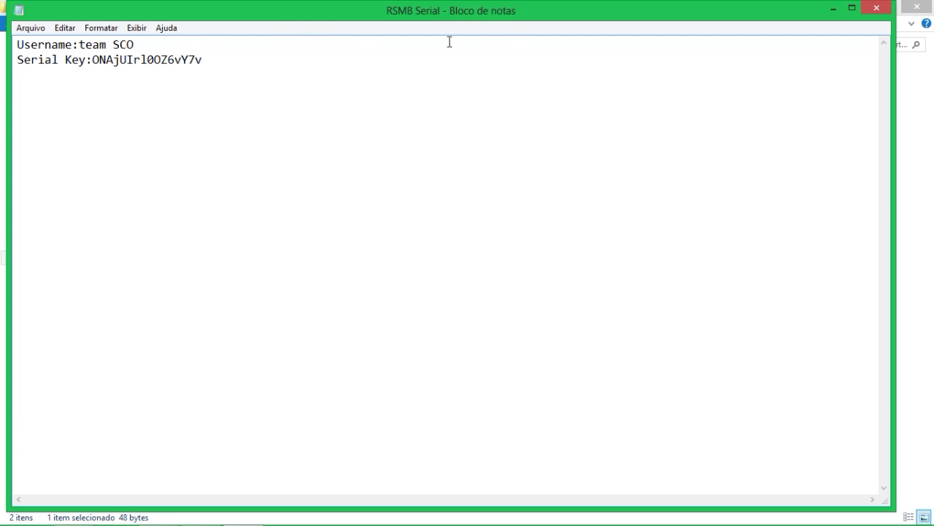
pyautogui.click(835, 8)
# Run the RSMB4.12AEInstall installer as administrator and allow it to make changes to the computer.
pyautogui.click(232, 113)
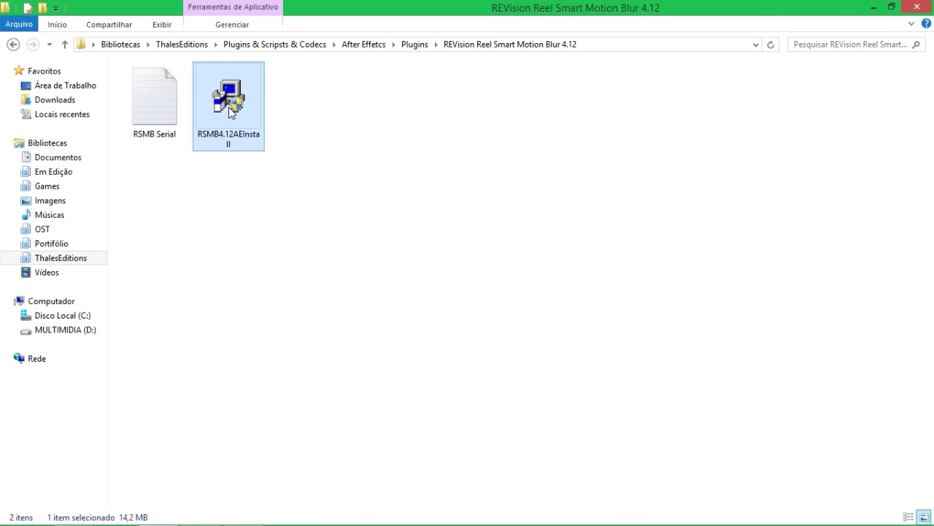
pyautogui.rightClick(256, 110)
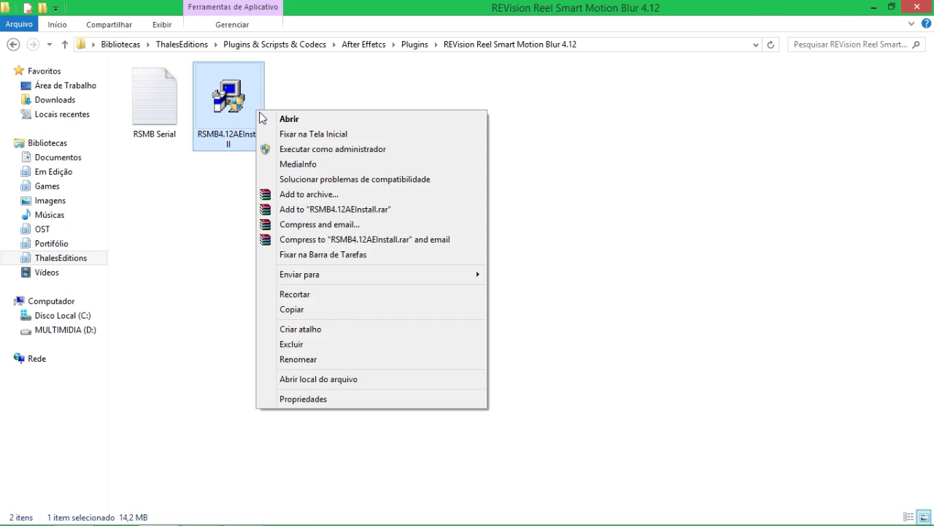
pyautogui.click(318, 149)
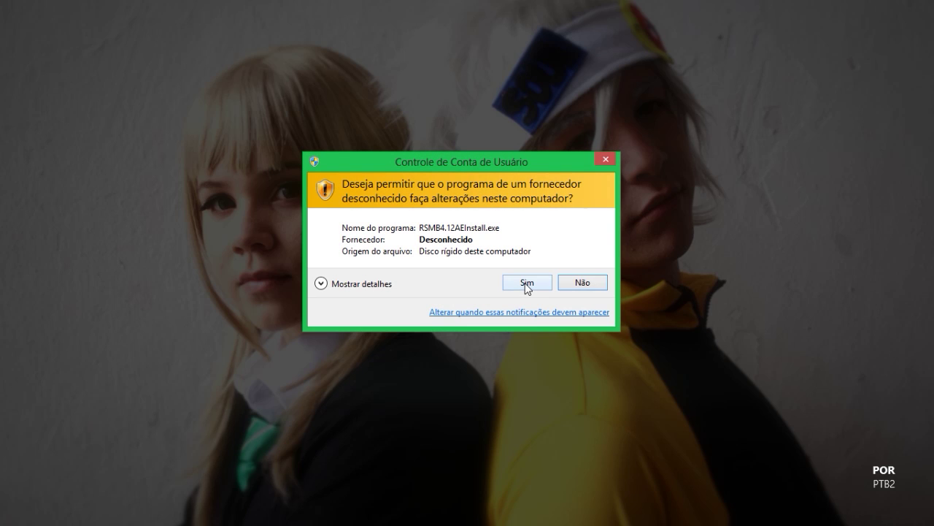
pyautogui.click(527, 282)
pyautogui.press('XF86AudioLowerVolume')
pyautogui.press('XF86AudioLowerVolume')
pyautogui.press('XF86AudioLowerVolume')
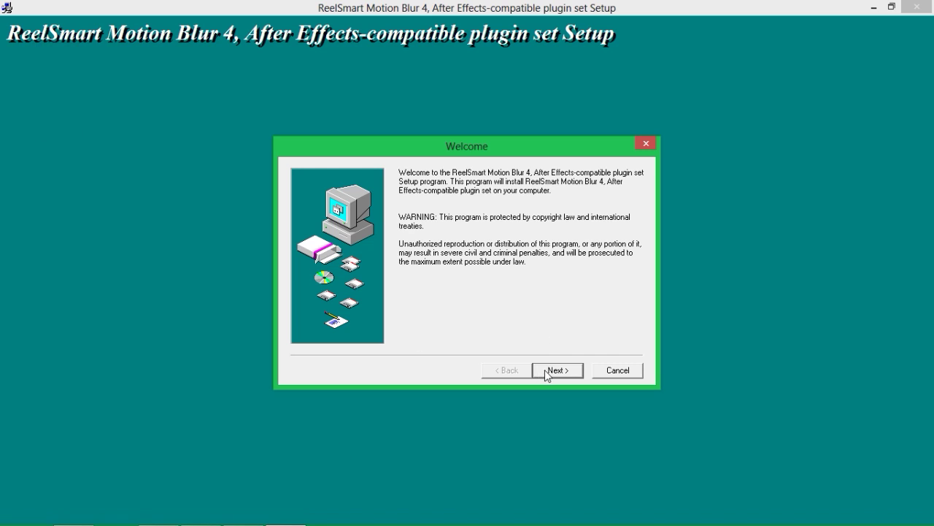
# Proceed through the ReelSmart Motion Blur 4 setup and clear Adobe CS5.5 and CS5, keeping only Adobe CS6 as host application.
pyautogui.click(555, 370)
pyautogui.click(568, 371)
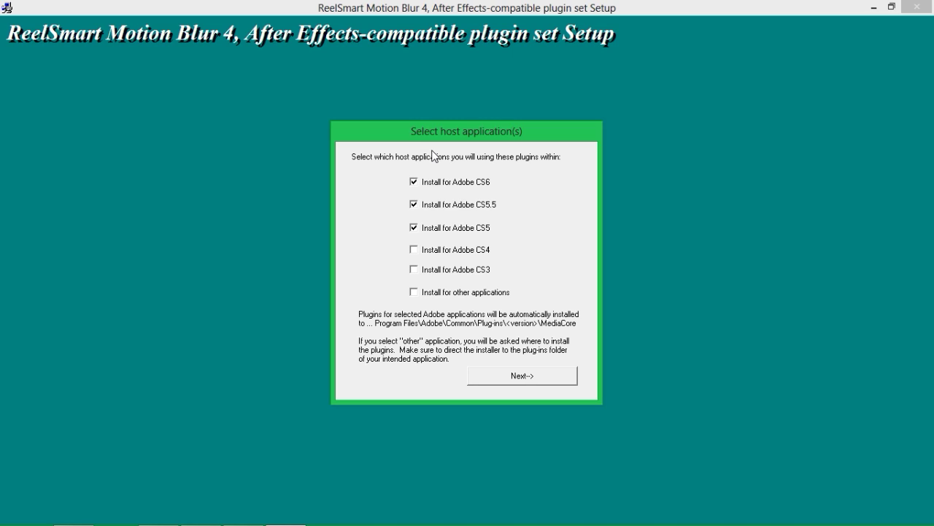
pyautogui.click(417, 205)
pyautogui.click(417, 228)
pyautogui.click(528, 376)
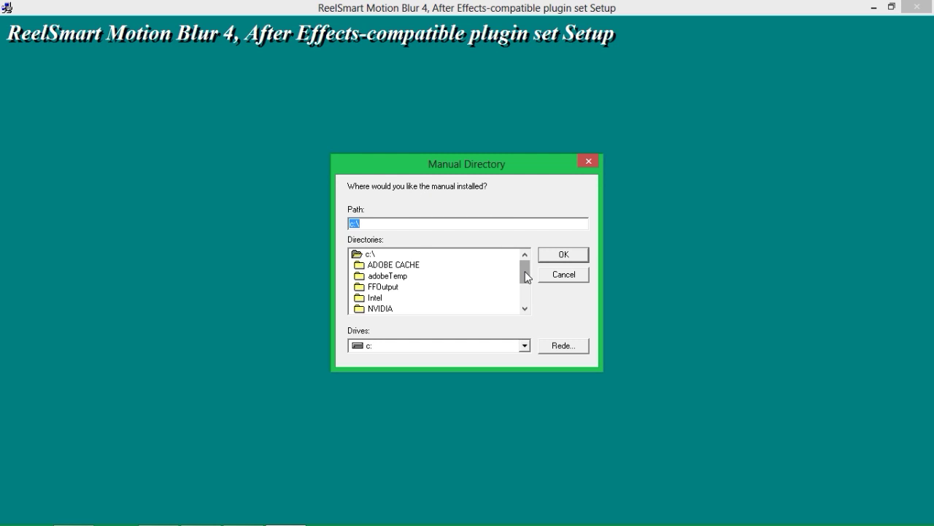
# Set the manual's install directory to C:\Program Files\Adobe\Adobe After Effects CC 2014\Support Files\Plug-ins.
pyautogui.moveTo(527, 280); pyautogui.dragTo(528, 305)
pyautogui.click(394, 277)
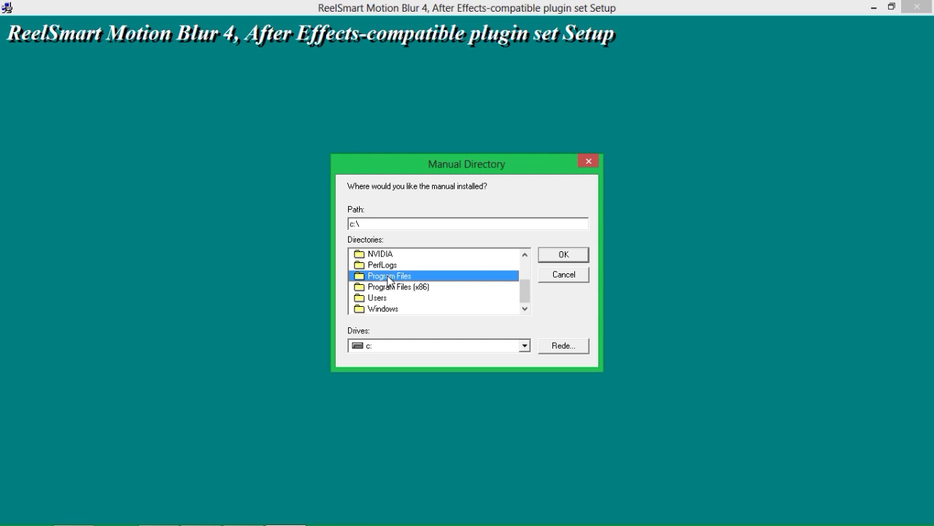
pyautogui.doubleClick(377, 279)
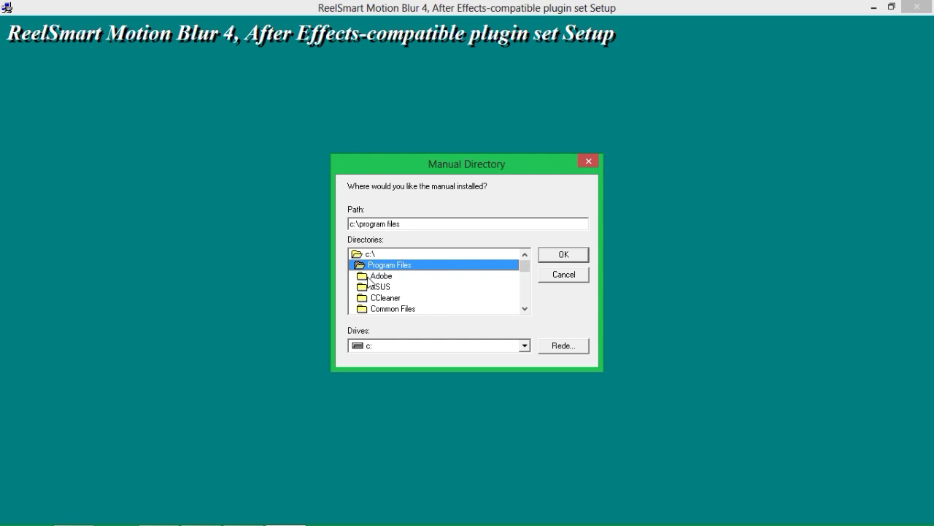
pyautogui.doubleClick(374, 278)
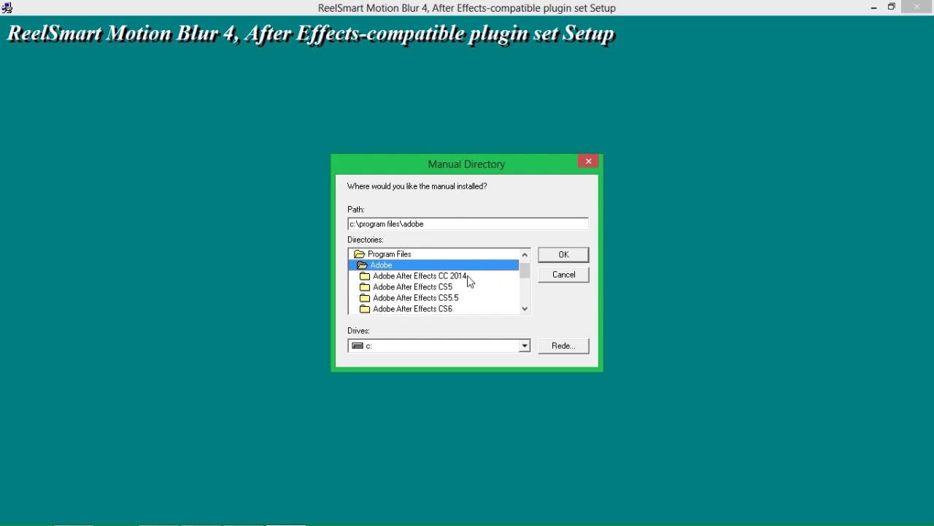
pyautogui.doubleClick(443, 277)
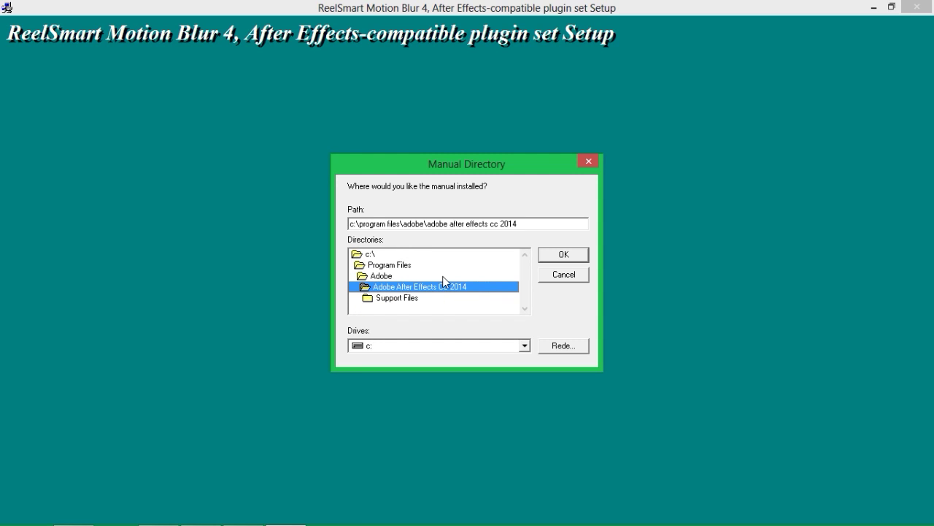
pyautogui.doubleClick(408, 298)
pyautogui.scroll(-5, 409, 299)
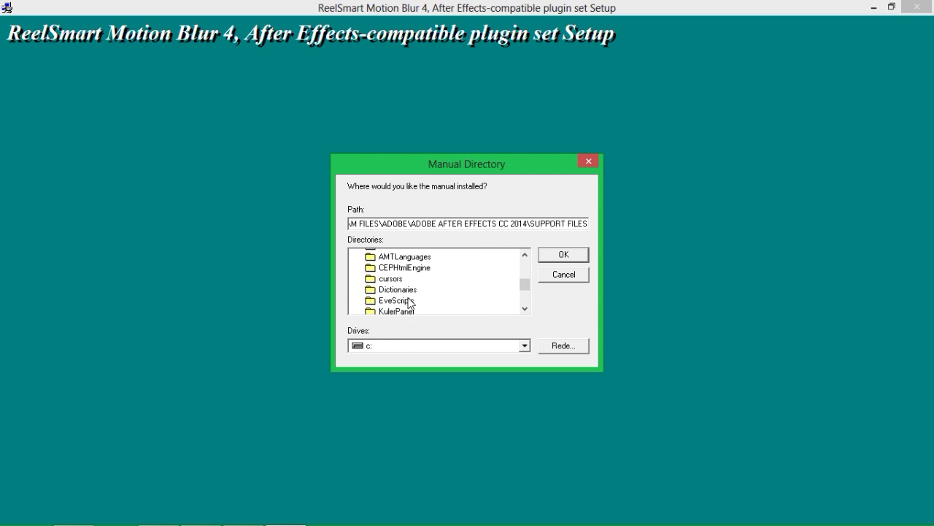
pyautogui.doubleClick(407, 298)
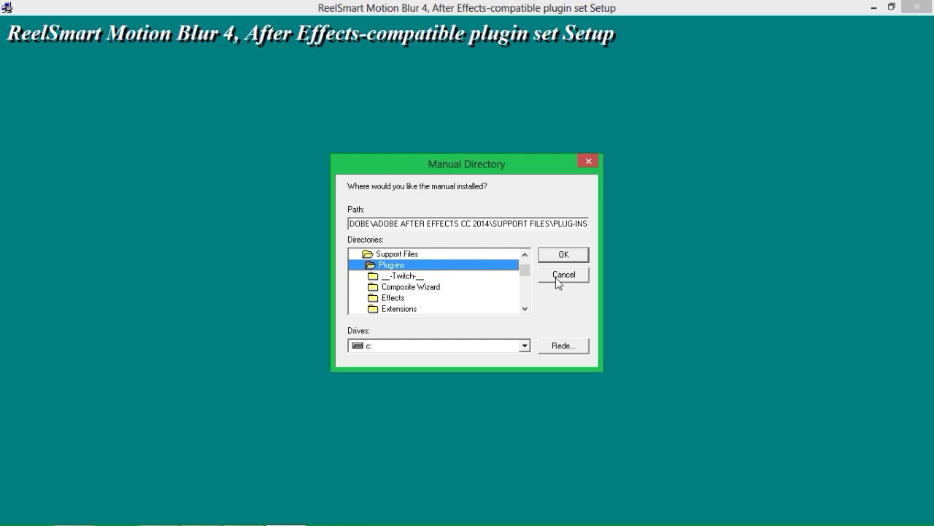
pyautogui.click(568, 257)
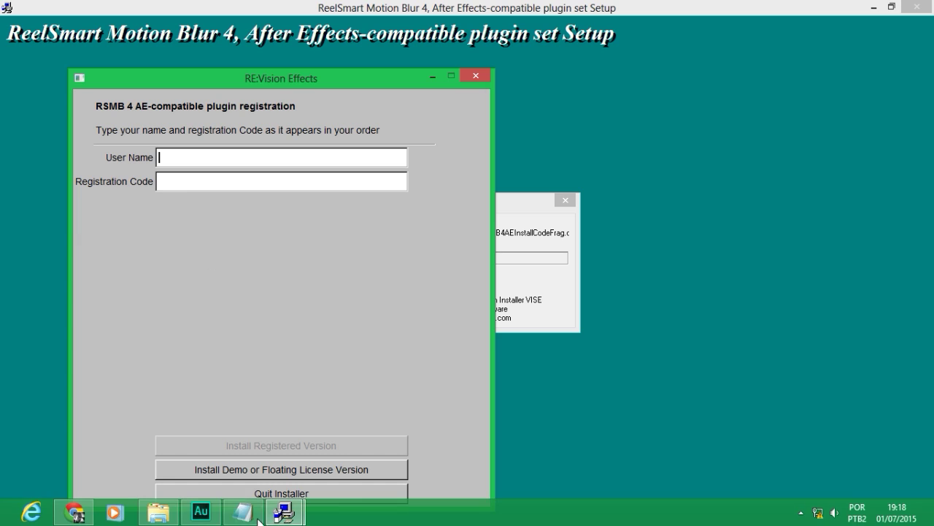
# Copy the username from the RSMB Serial text file into the plugin registration's User Name field.
pyautogui.click(243, 512)
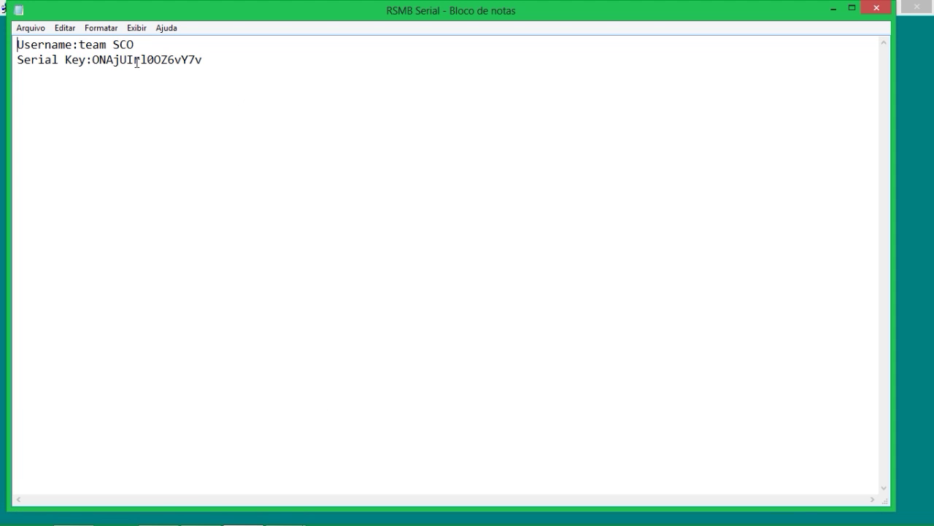
pyautogui.moveTo(80, 45); pyautogui.dragTo(141, 48)
pyautogui.hotkey('ctrl', 'c')
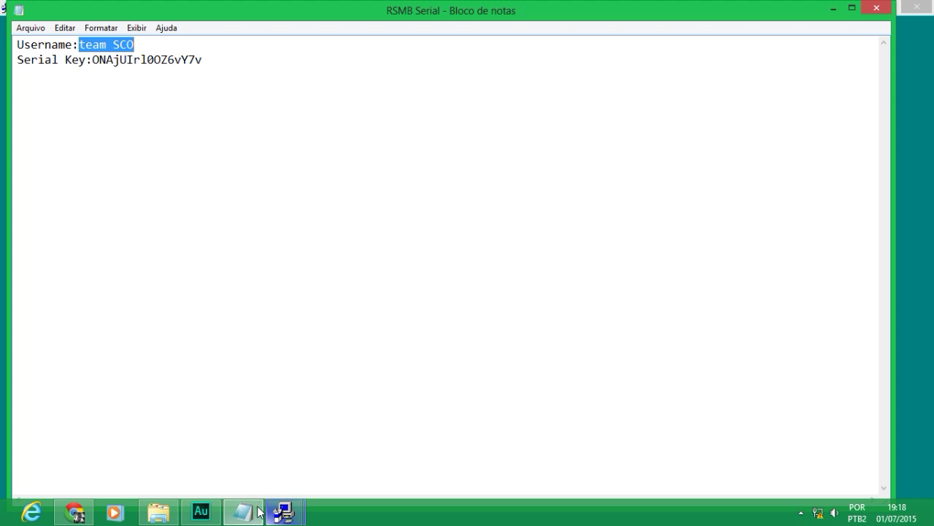
pyautogui.moveTo(284, 512)
pyautogui.click(359, 438)
pyautogui.hotkey('ctrl', 'v')
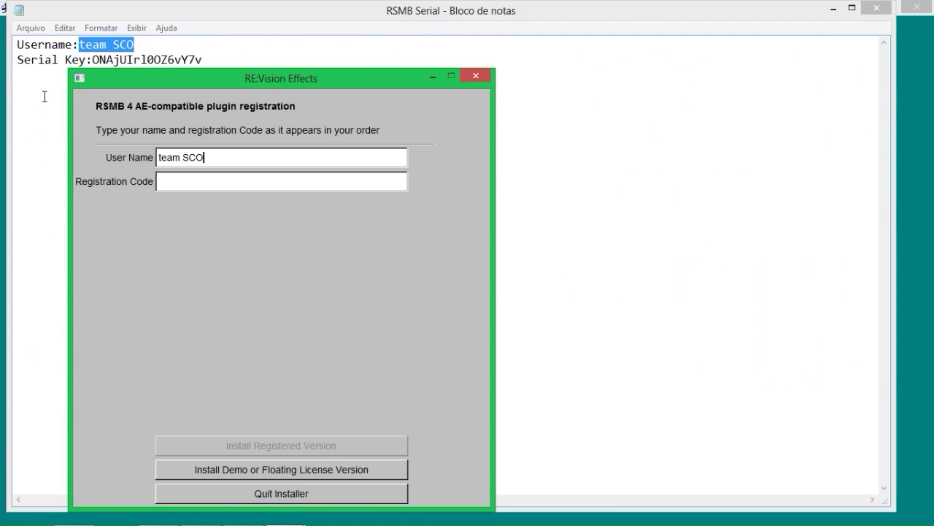
# Copy the serial key from the text file into the Registration Code field and install the Pro GUI version.
pyautogui.click(90, 66)
pyautogui.moveTo(92, 58); pyautogui.dragTo(262, 55)
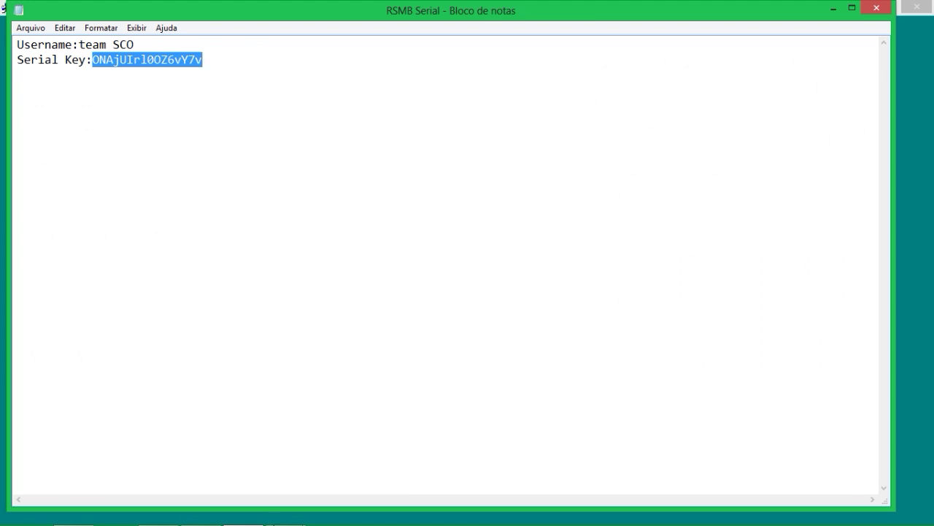
pyautogui.moveTo(284, 513)
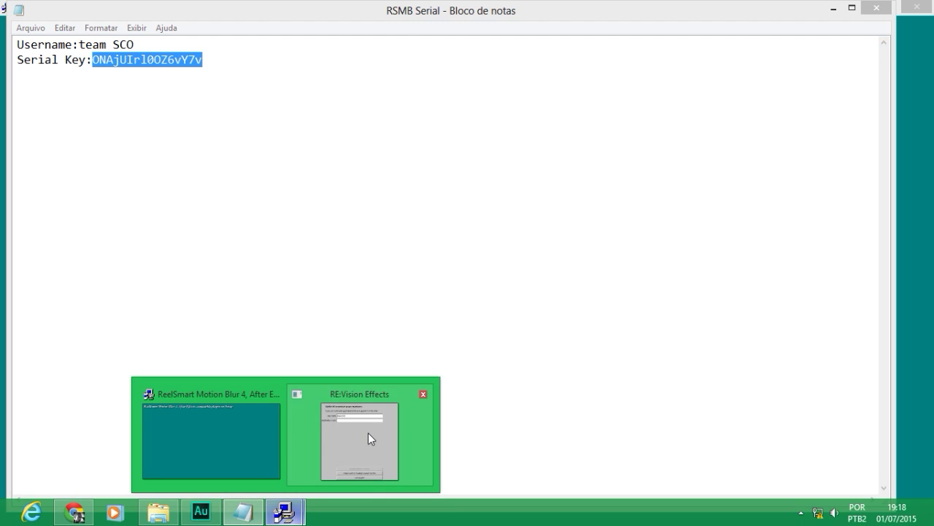
pyautogui.click(365, 433)
pyautogui.click(321, 182)
pyautogui.hotkey('ctrl', 'v')
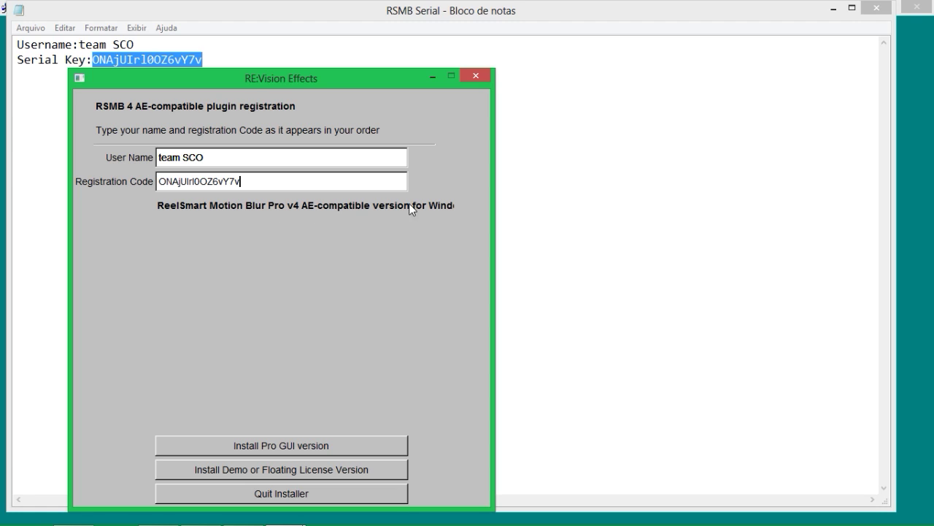
pyautogui.click(271, 444)
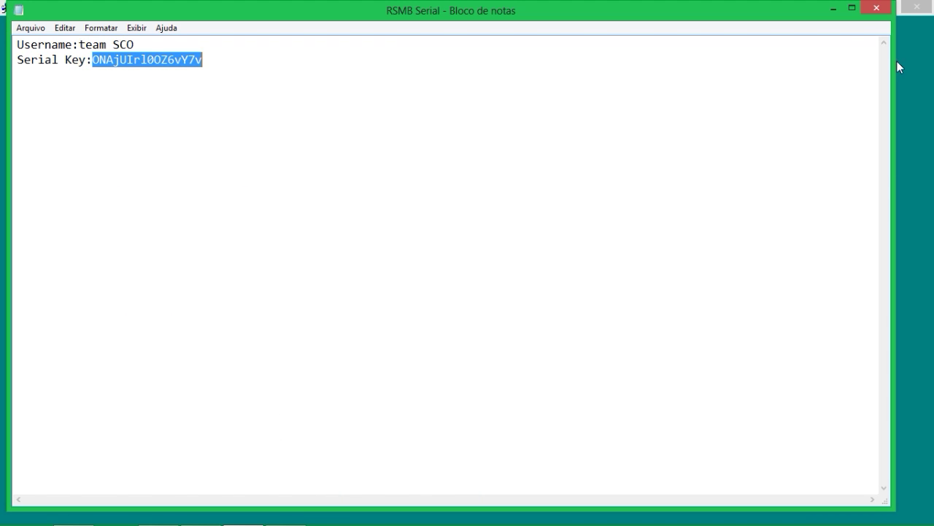
# Minimize the RSMB Serial text file and acknowledge the Installation Complete message.
pyautogui.click(833, 8)
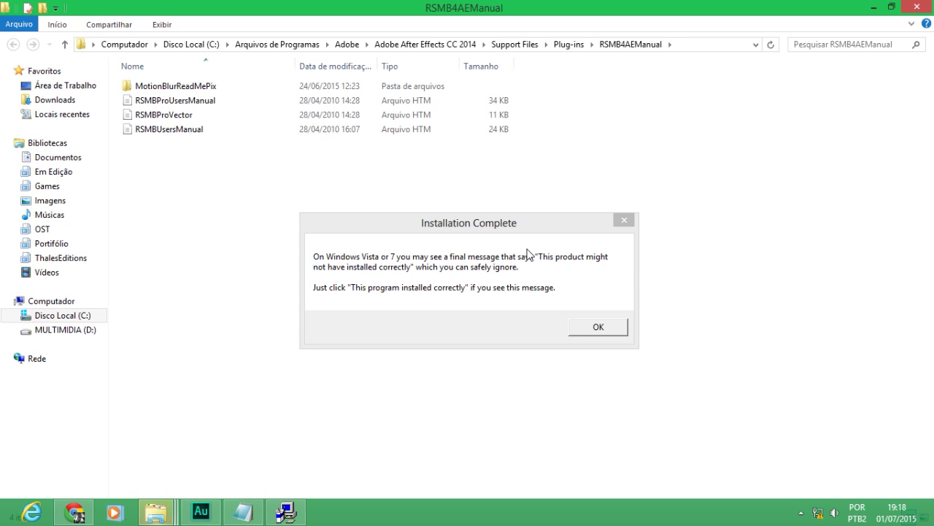
pyautogui.click(349, 246)
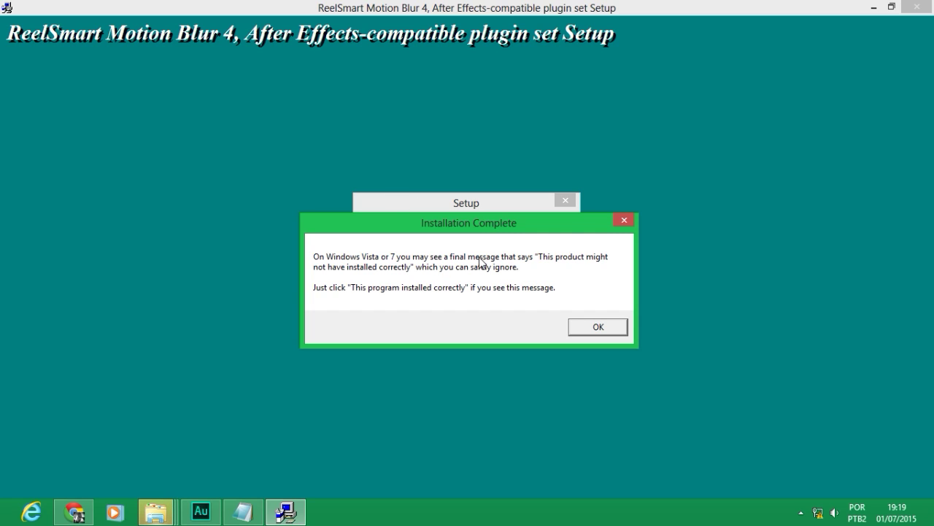
pyautogui.click(597, 330)
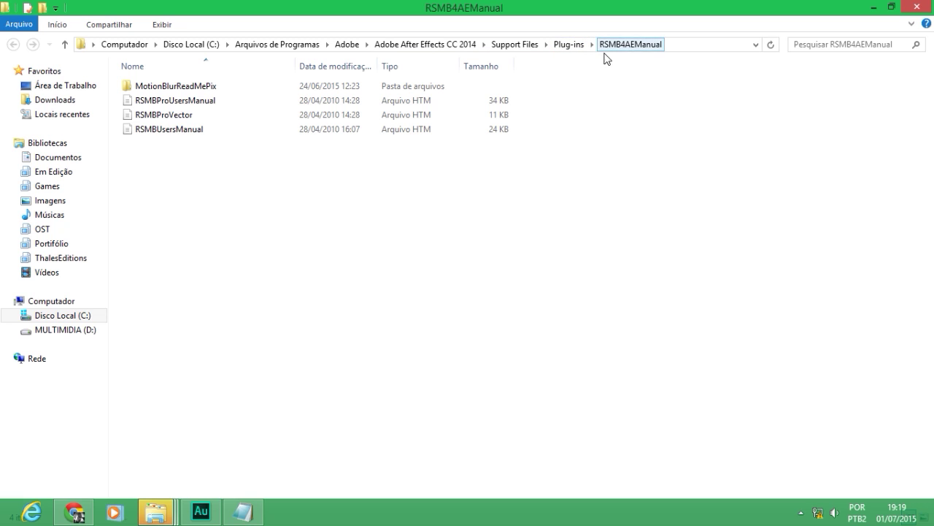
# Look over the files in the RSMB4AEManual folder and go up to its parent Plug-ins folder.
pyautogui.moveTo(207, 136); pyautogui.dragTo(129, 44)
pyautogui.click(236, 212)
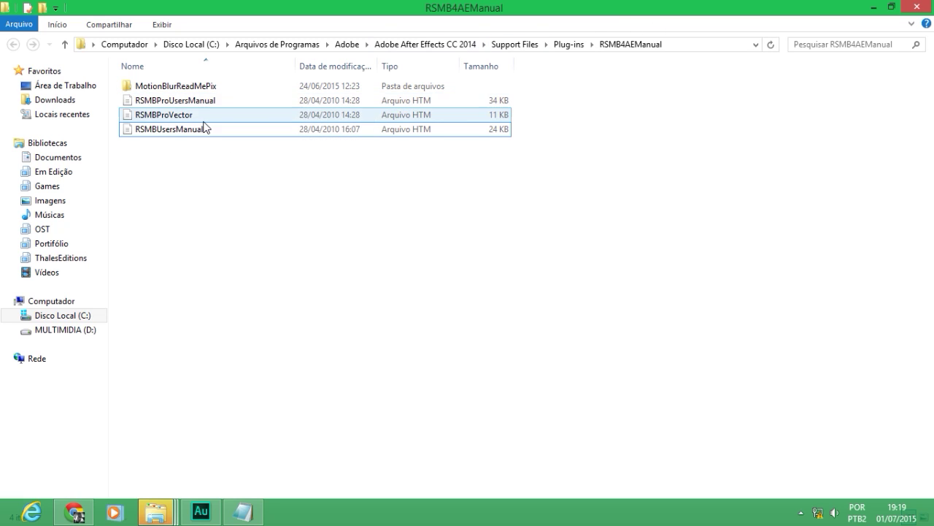
pyautogui.click(566, 45)
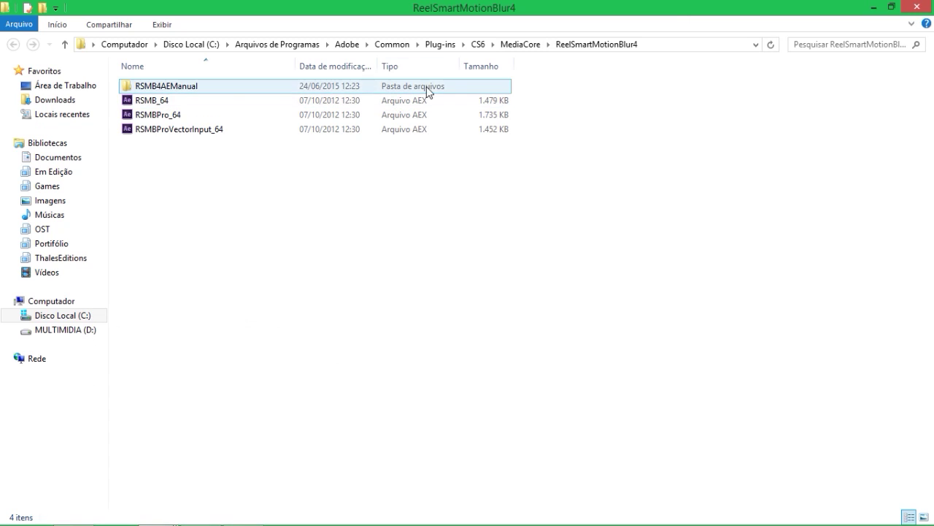
# Copy the ReelSmartMotionBlur4 folder from Adobe\Common\Plug-ins\CS6\MediaCore and minimize that window.
pyautogui.click(527, 44)
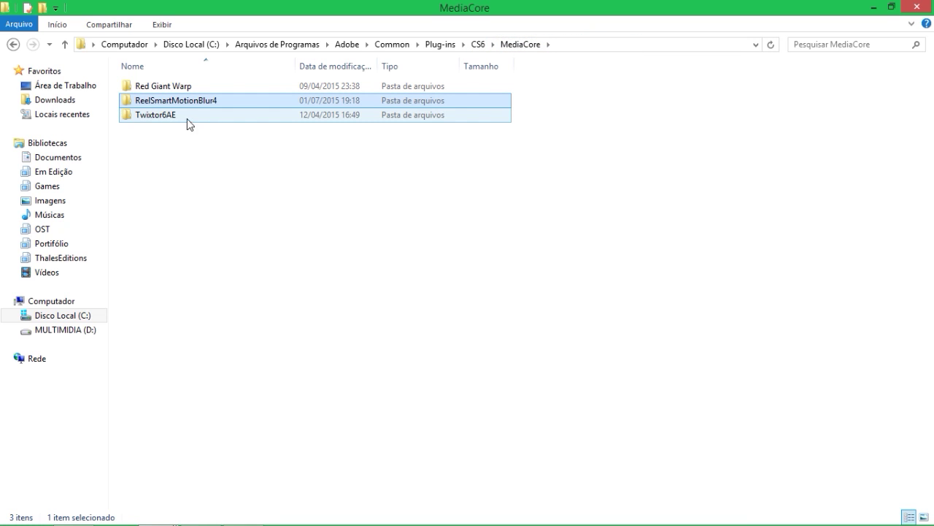
pyautogui.rightClick(209, 100)
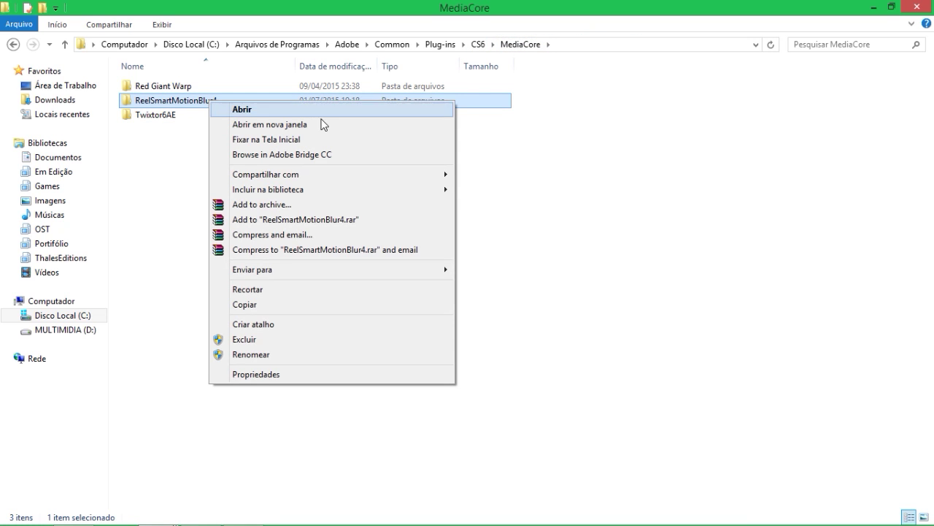
pyautogui.click(301, 311)
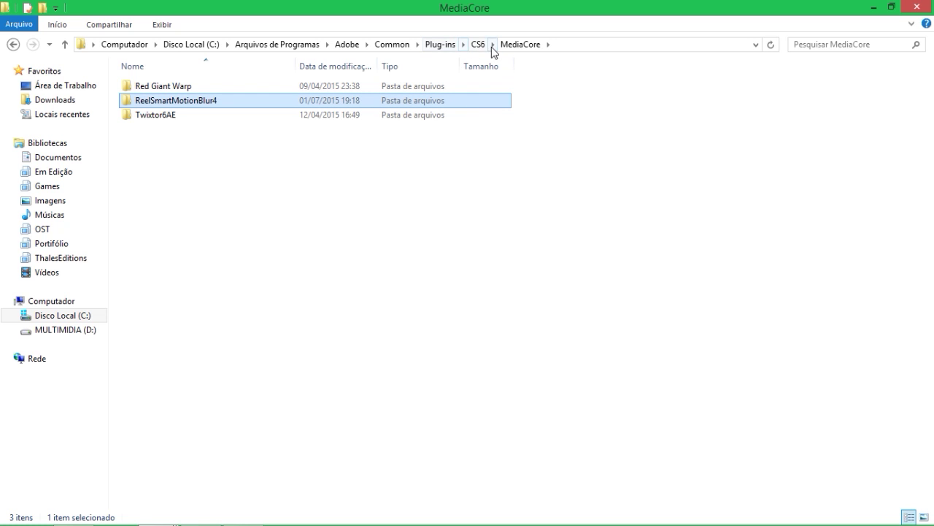
pyautogui.click(874, 7)
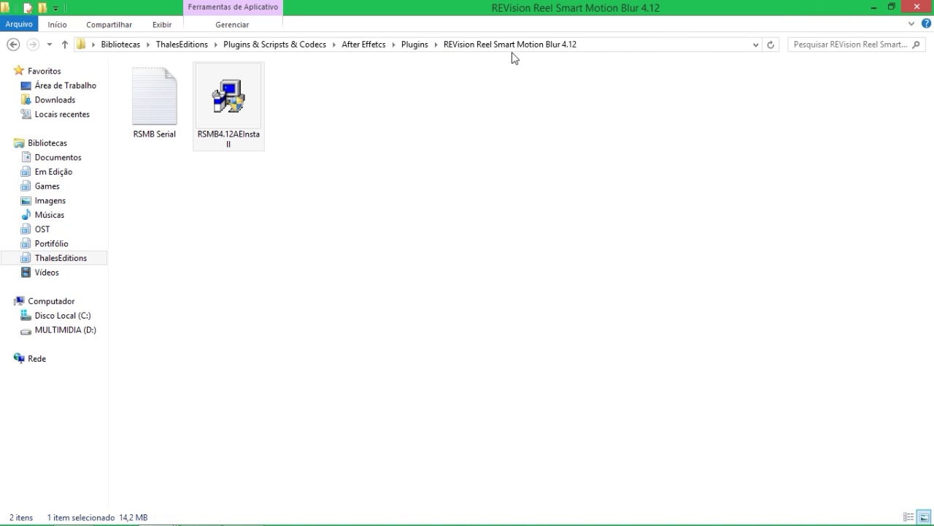
# Bring up the Adobe After Effects CC 2014 Plug-ins folder and paste the copied ReelSmartMotionBlur4 folder into it.
pyautogui.click(891, 7)
pyautogui.click(519, 8)
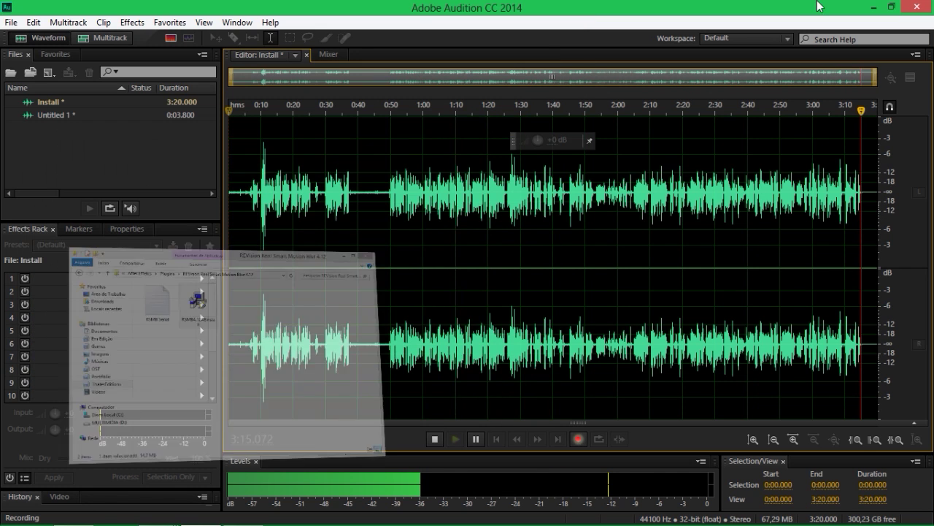
pyautogui.click(213, 516)
pyautogui.moveTo(155, 513)
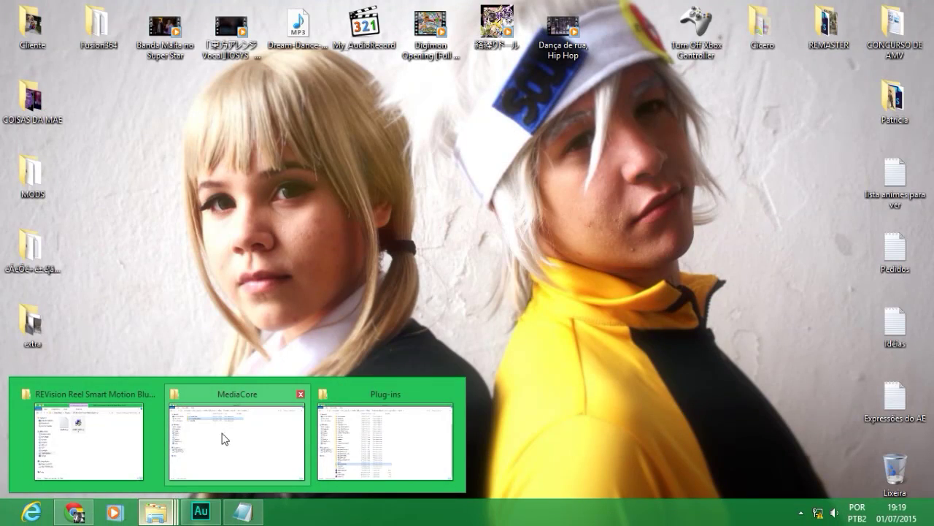
pyautogui.moveTo(257, 433)
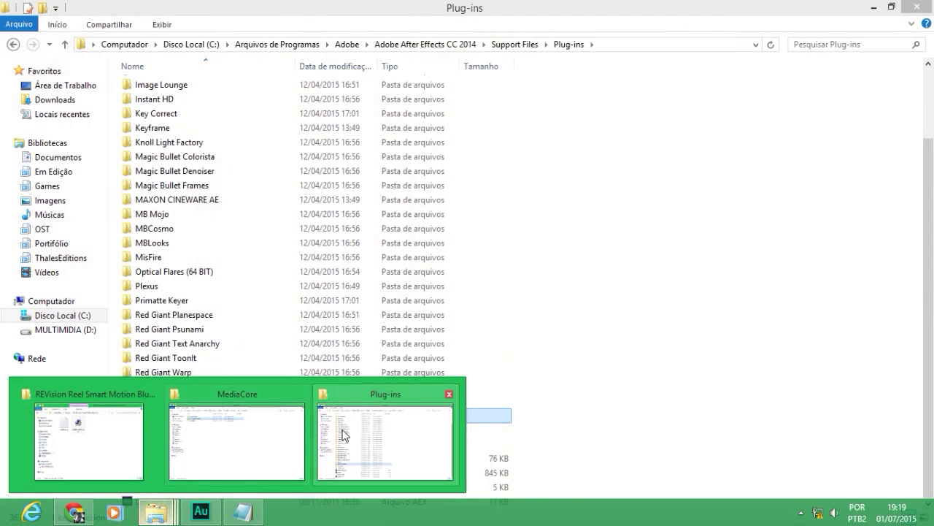
pyautogui.click(385, 438)
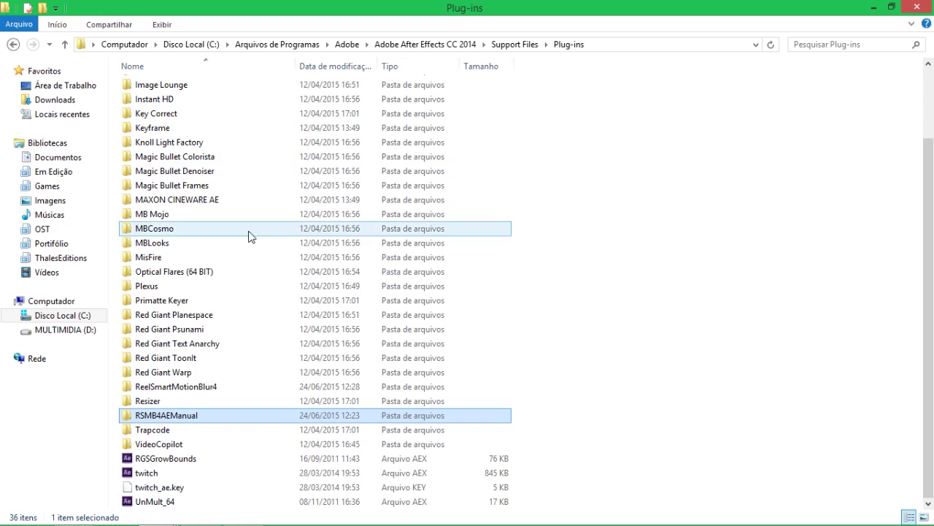
pyautogui.scroll(2, 251, 236)
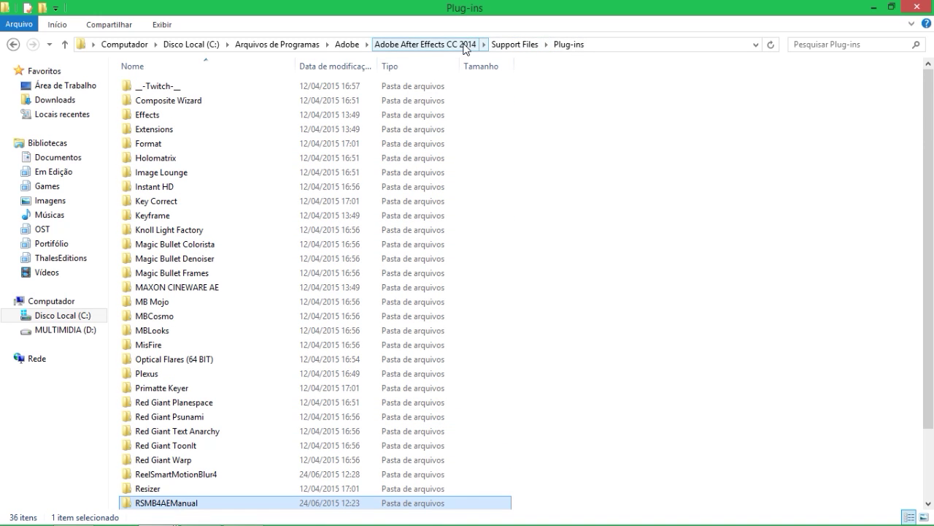
pyautogui.rightClick(567, 177)
pyautogui.click(613, 268)
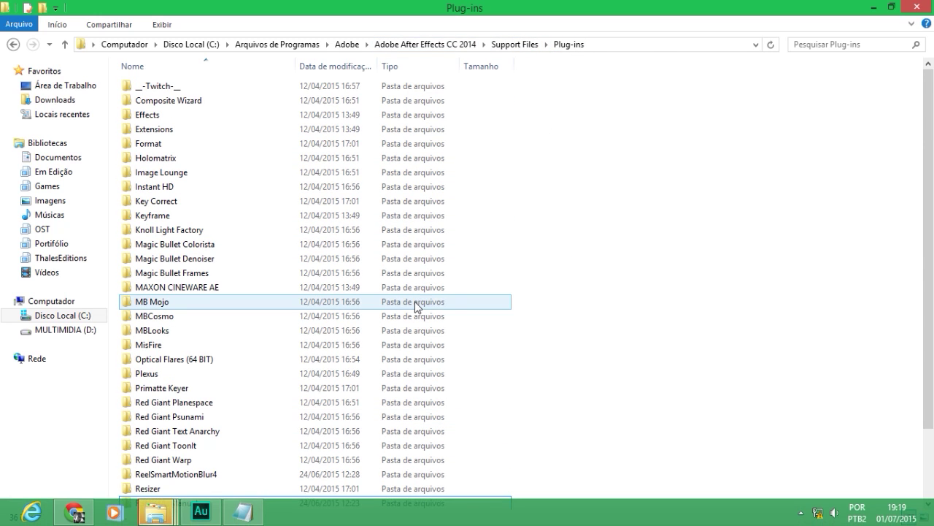
# Resolve the paste's file conflict by replacing the files in the Plug-ins destination.
pyautogui.click(159, 514)
pyautogui.click(513, 424)
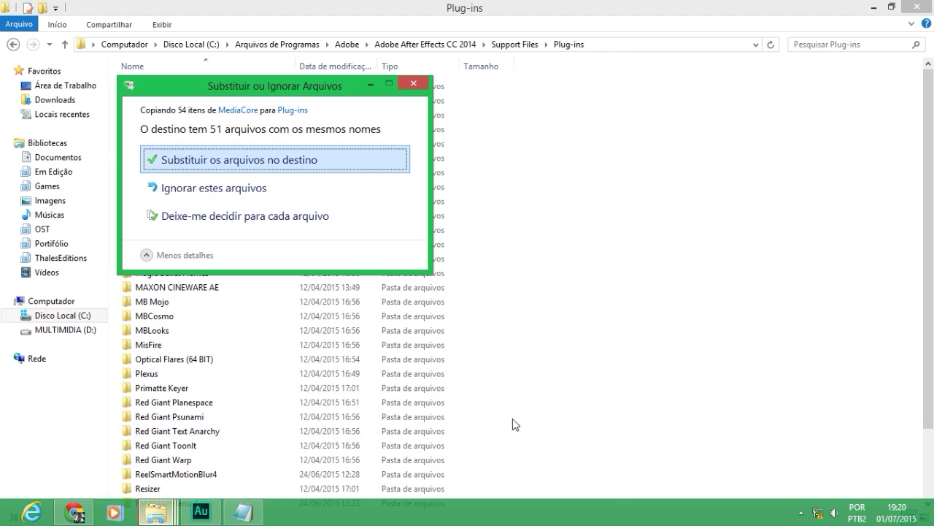
pyautogui.moveTo(296, 94); pyautogui.dragTo(542, 79)
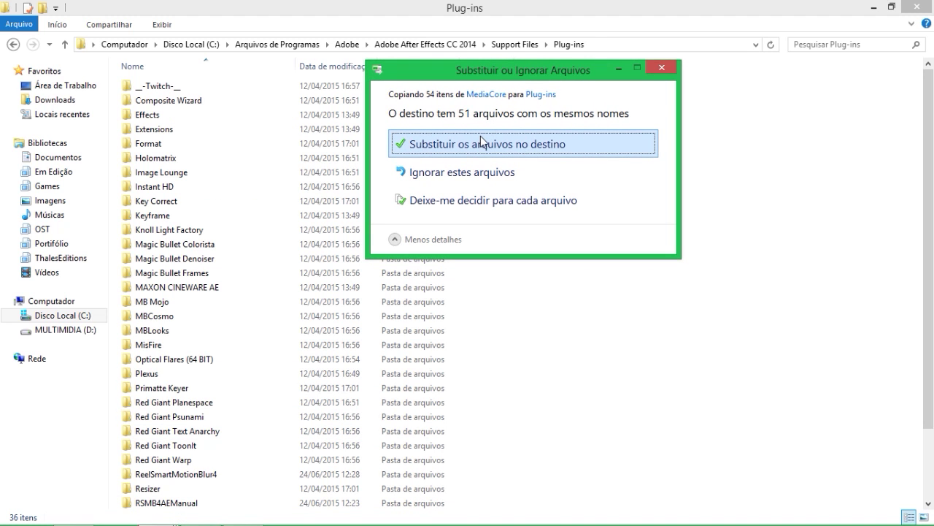
pyautogui.click(487, 149)
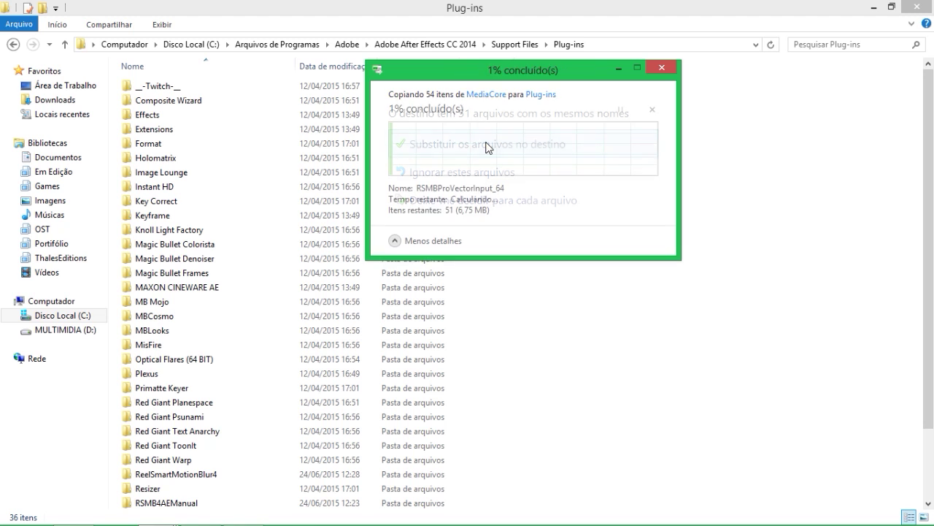
pyautogui.click(495, 201)
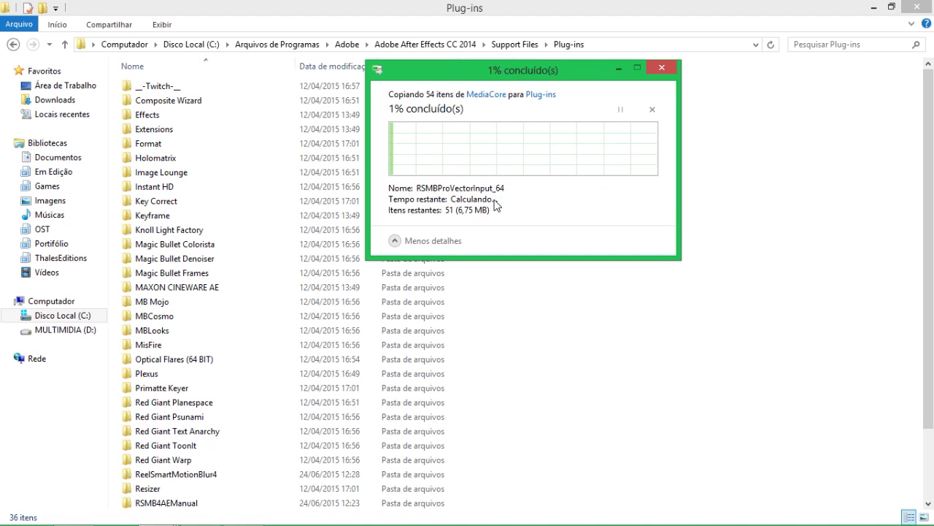
# Open the ReelSmartMotionBlur4 folder inside Plug-ins and examine its RSMB plug-in files.
pyautogui.scroll(-2, 241, 384)
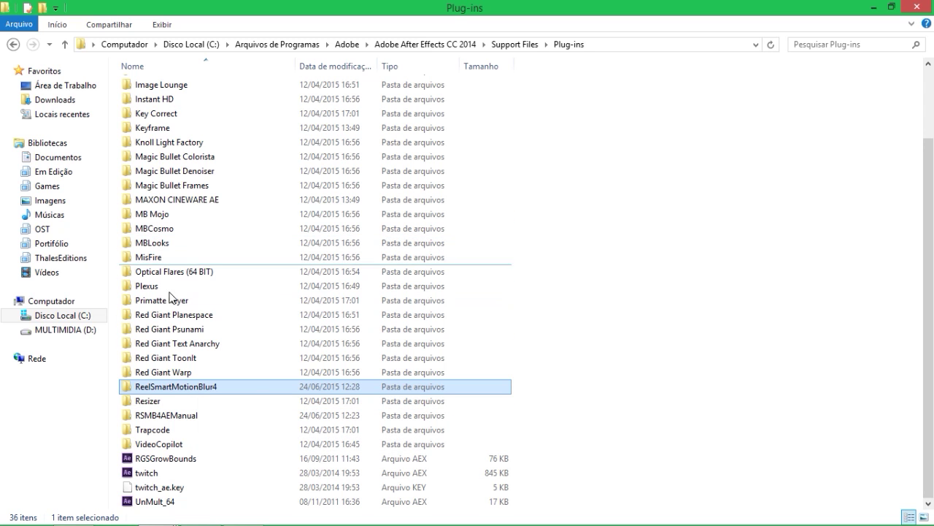
pyautogui.click(160, 473)
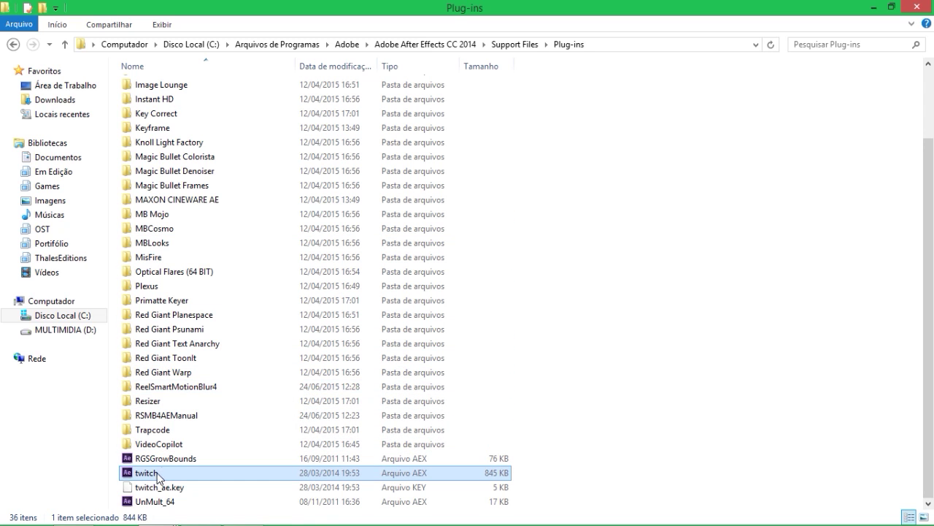
pyautogui.doubleClick(163, 393)
pyautogui.moveTo(278, 226); pyautogui.dragTo(236, 234)
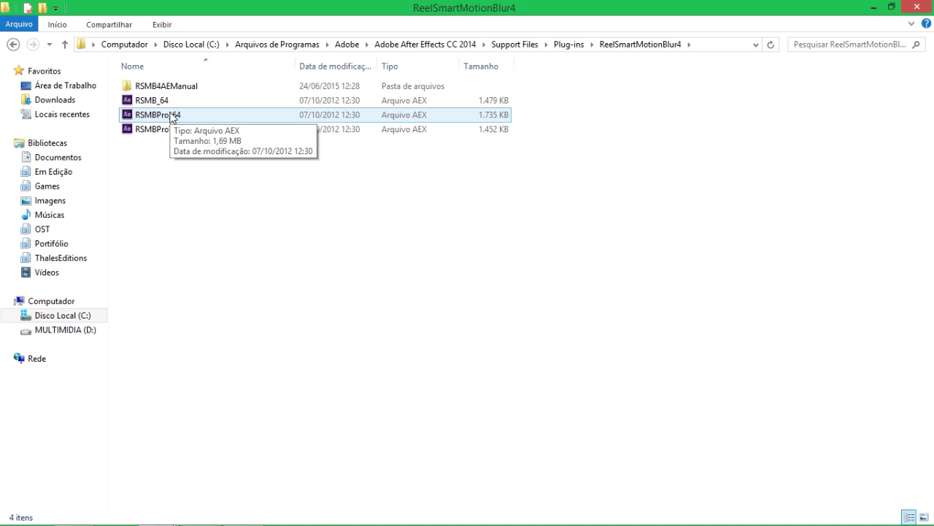
# Switch to After Effects and scrub the RSMB Pro footage to about 0:02:17:09 to examine its motion blur.
pyautogui.click(873, 7)
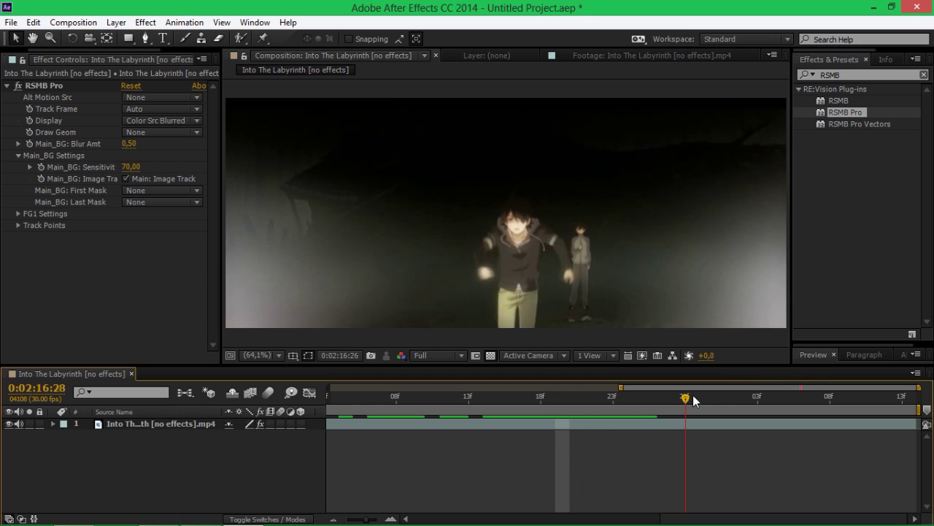
pyautogui.moveTo(881, 417); pyautogui.dragTo(834, 414)
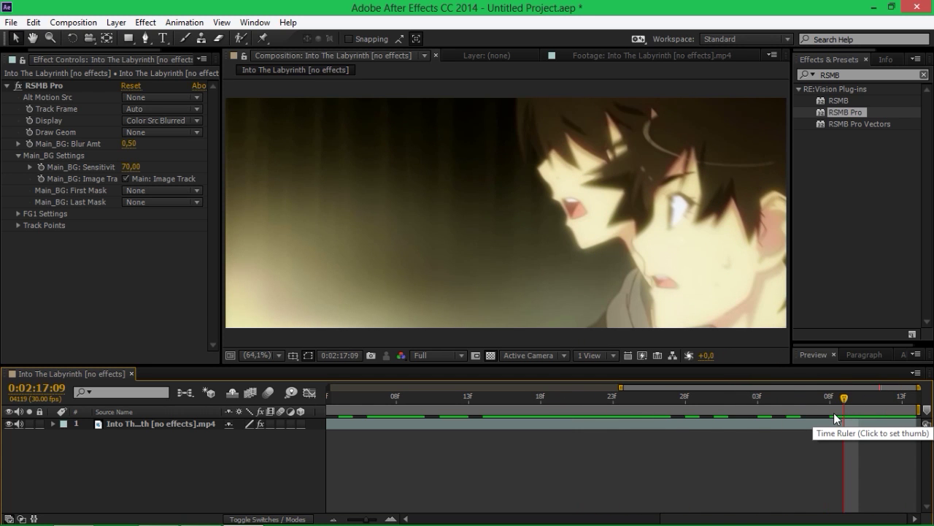